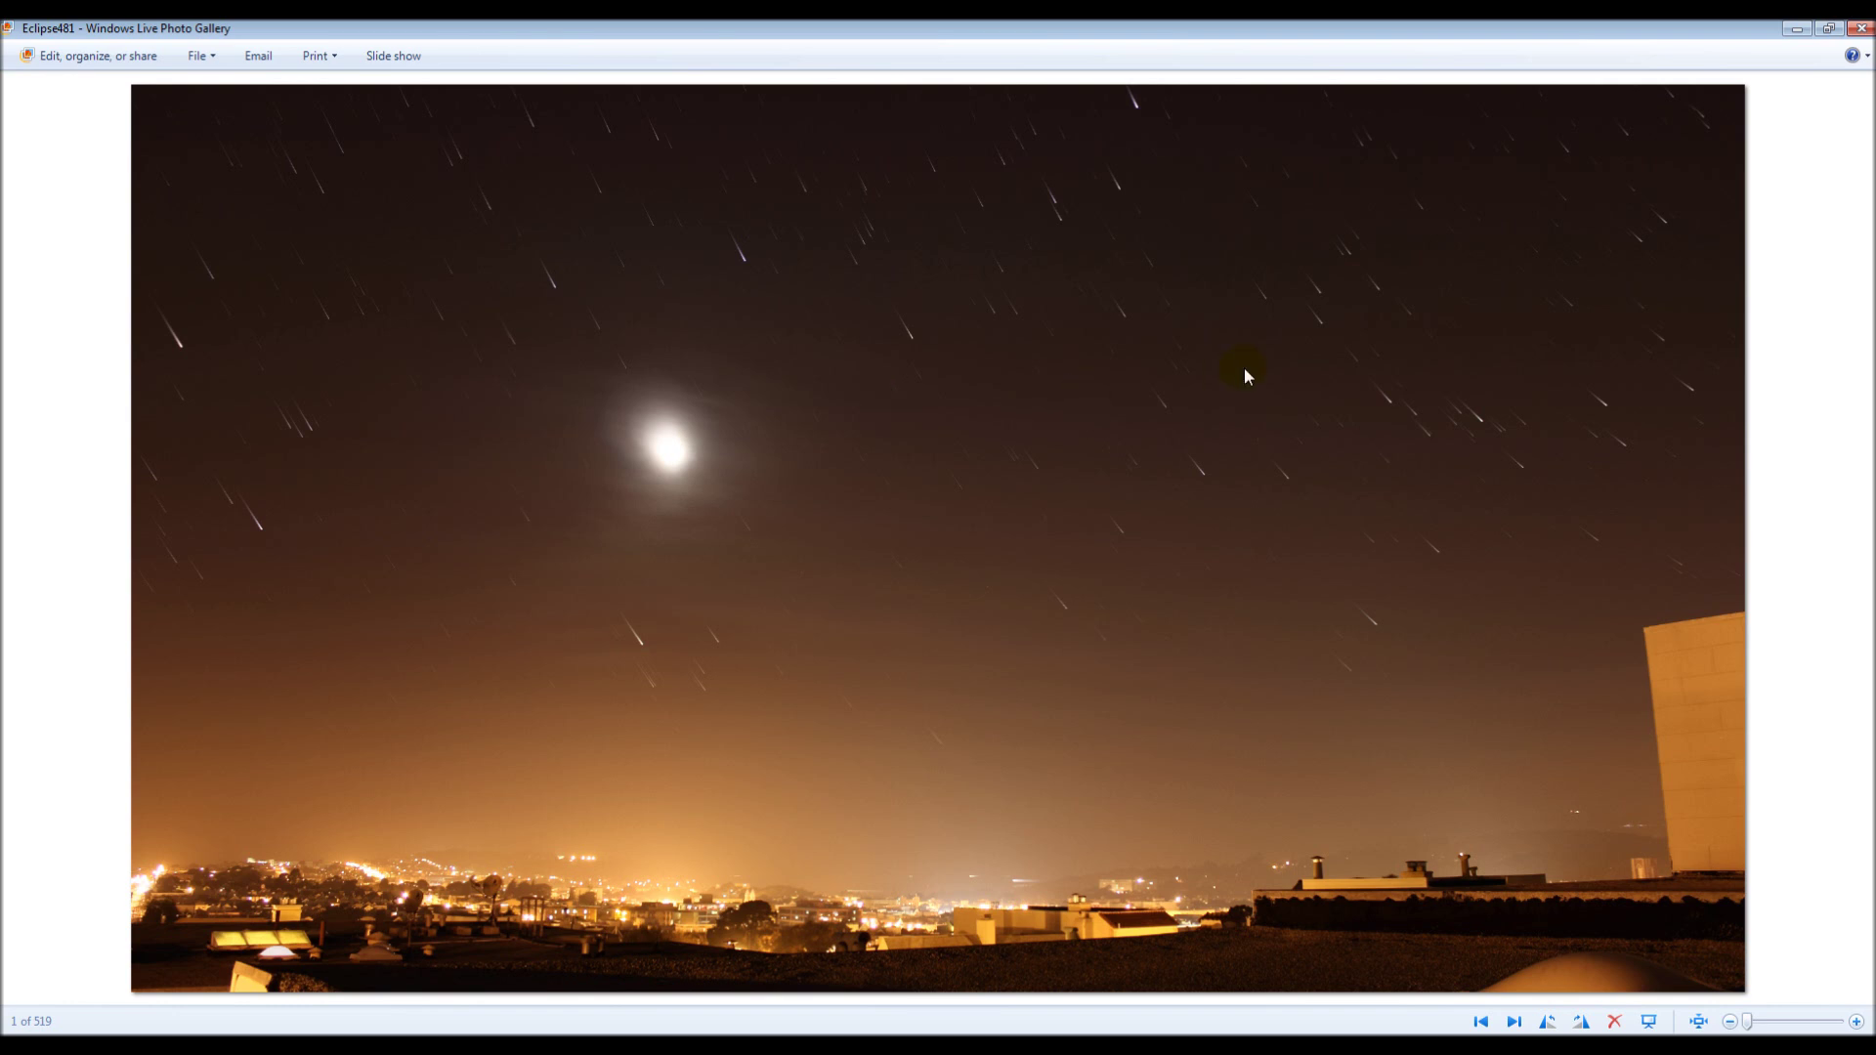
Right-click the Eclipse481 star-trail photo in Photo Gallery to bring up its actions.
right_click(950, 196)
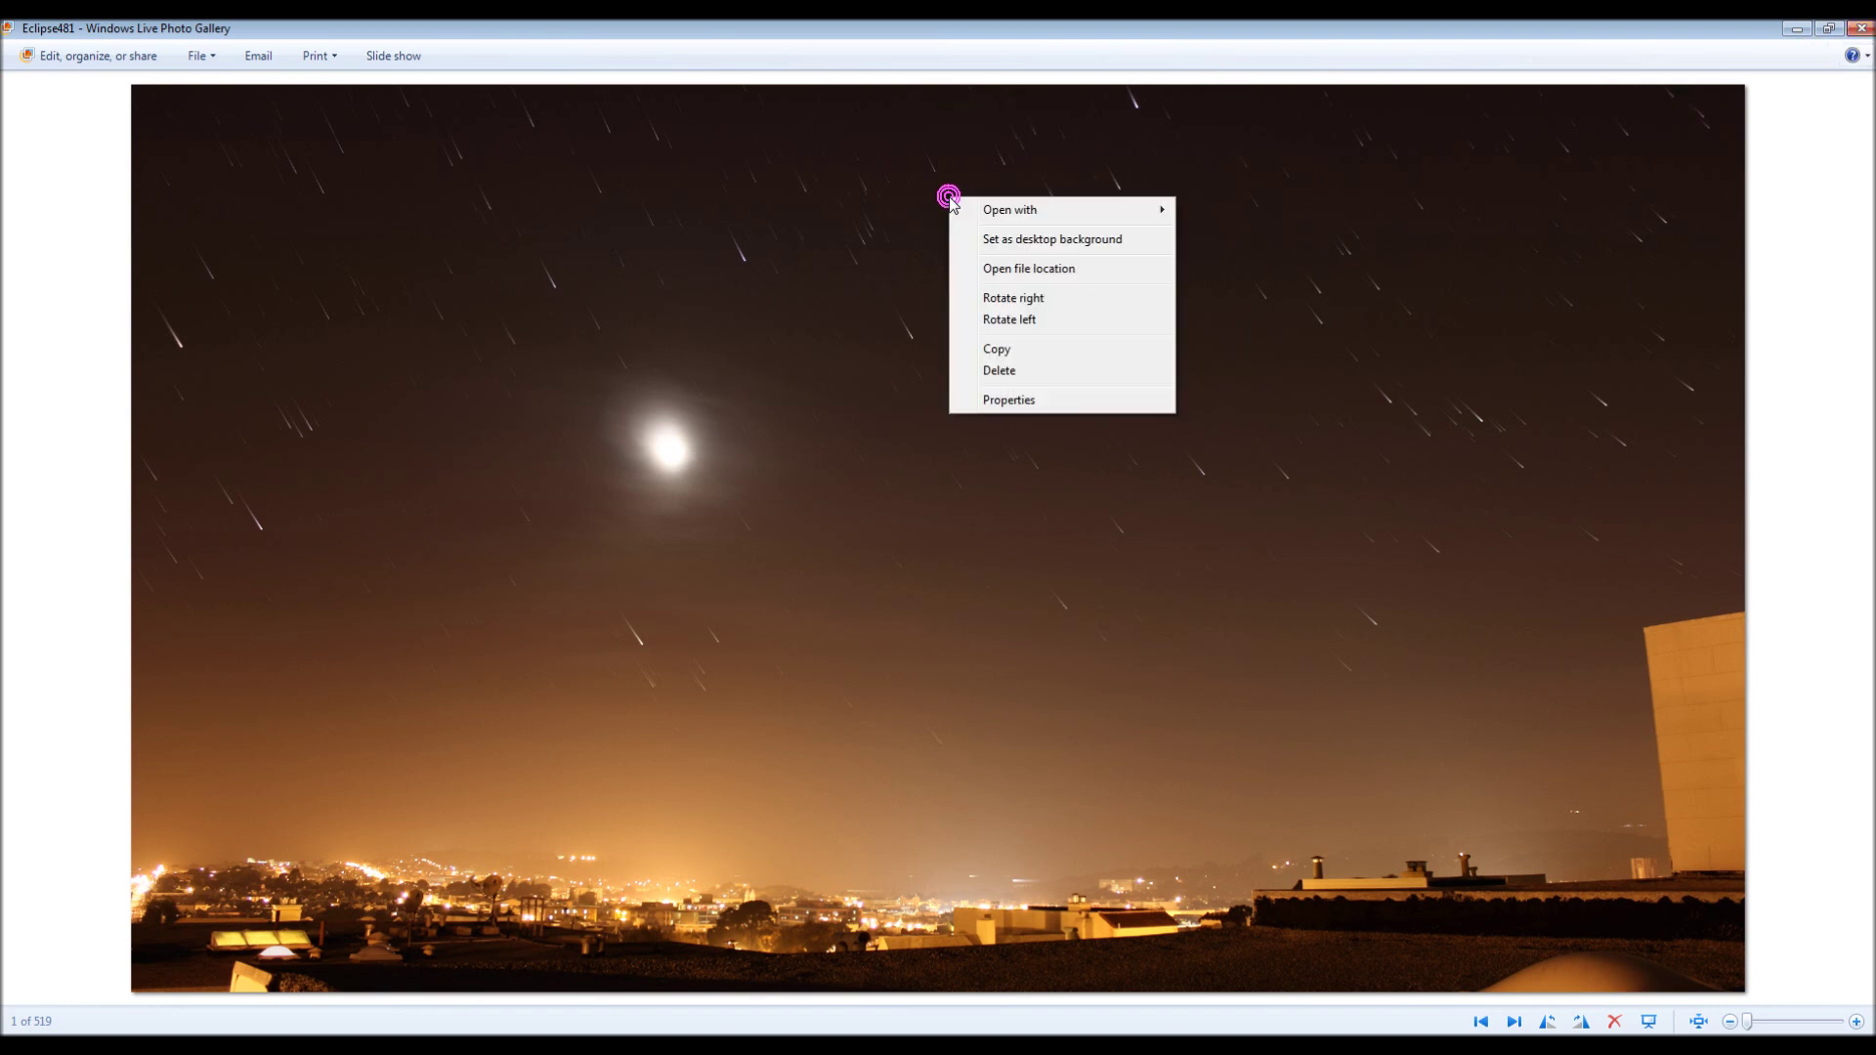
Check that the photo's Properties show 5184 x 2916 dimensions, then cancel without changes.
click(1084, 392)
drag(1243, 405, 860, 258)
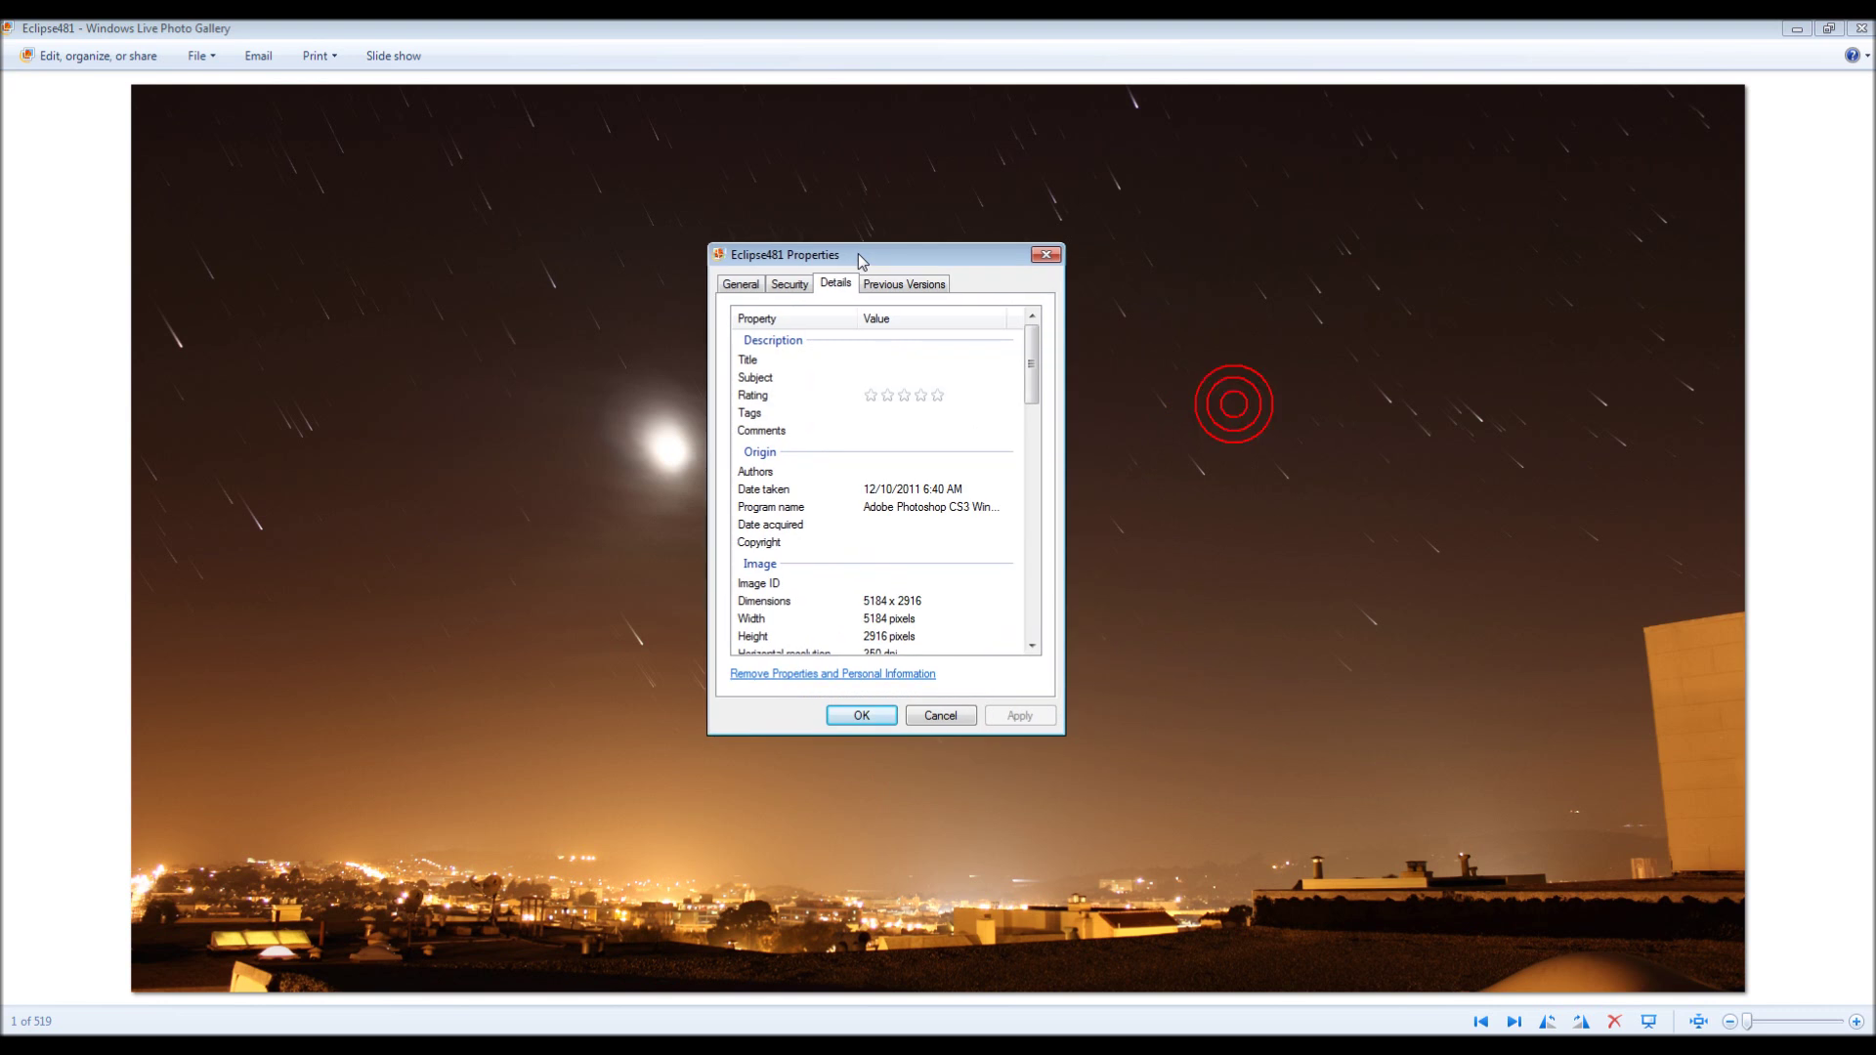
click(864, 601)
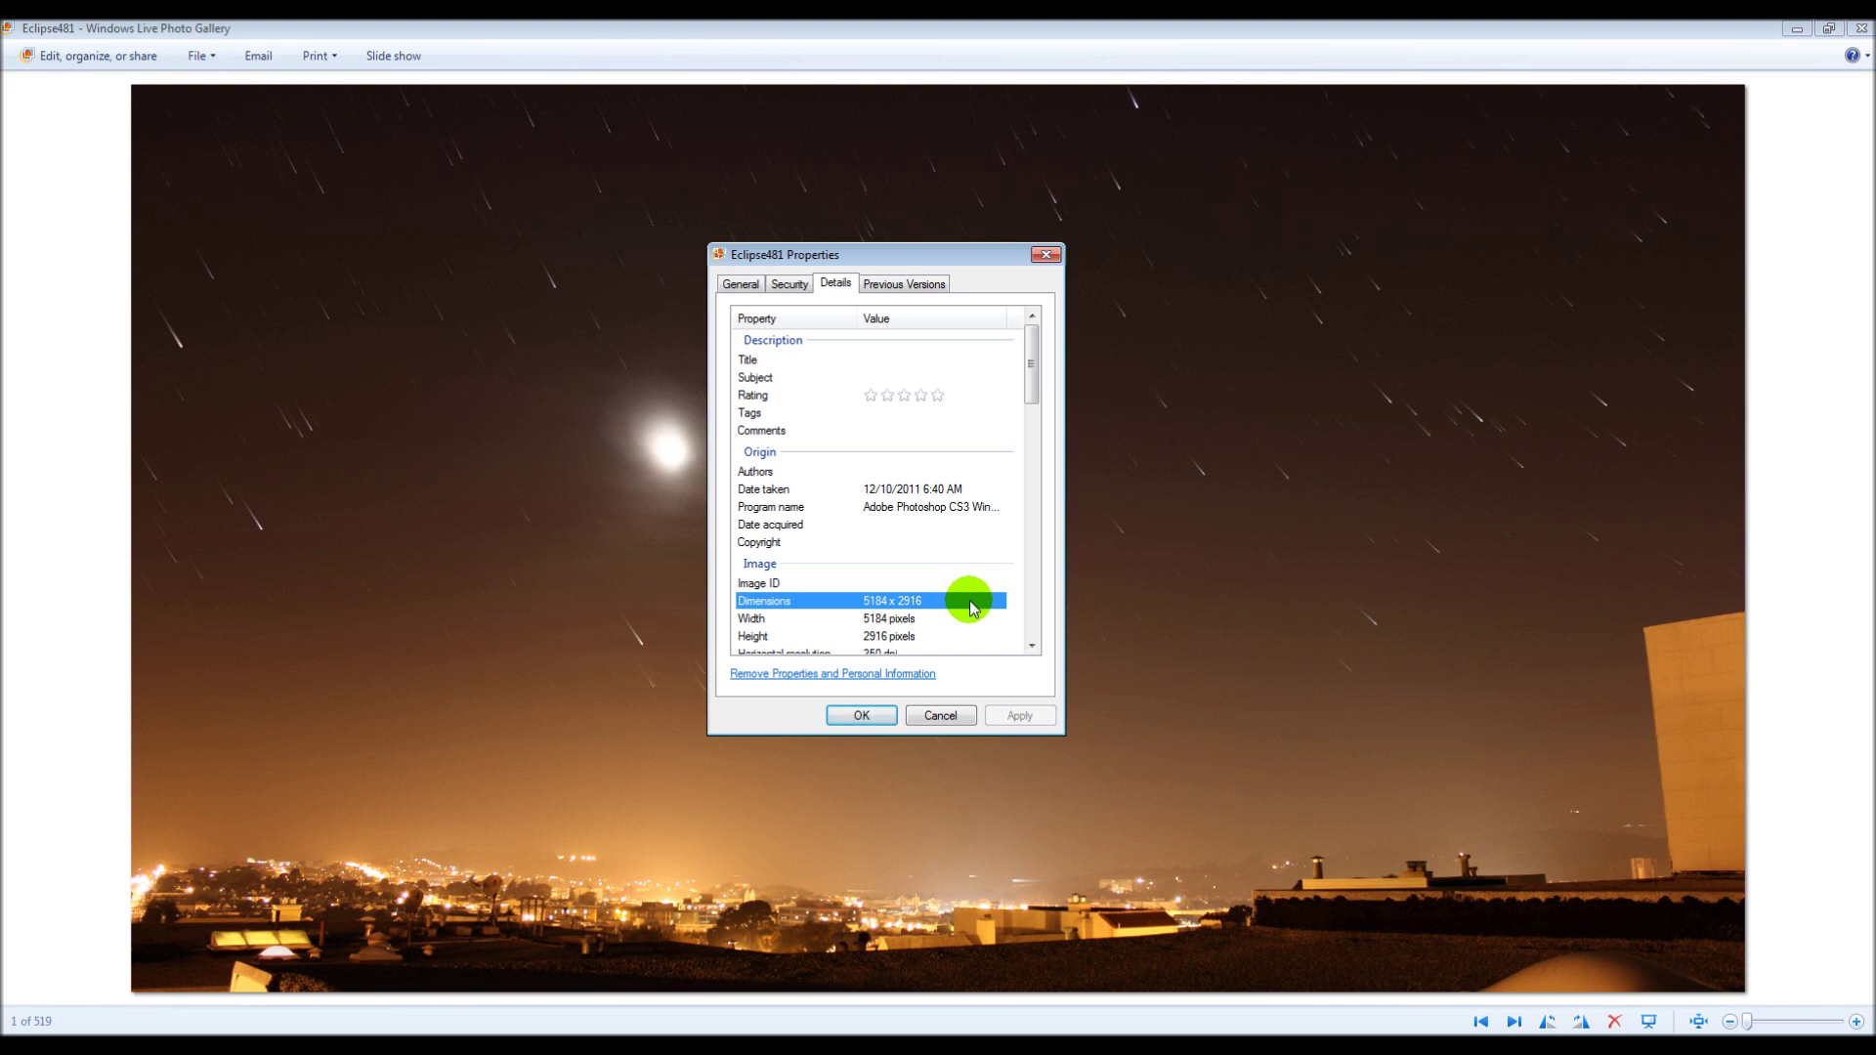
click(946, 717)
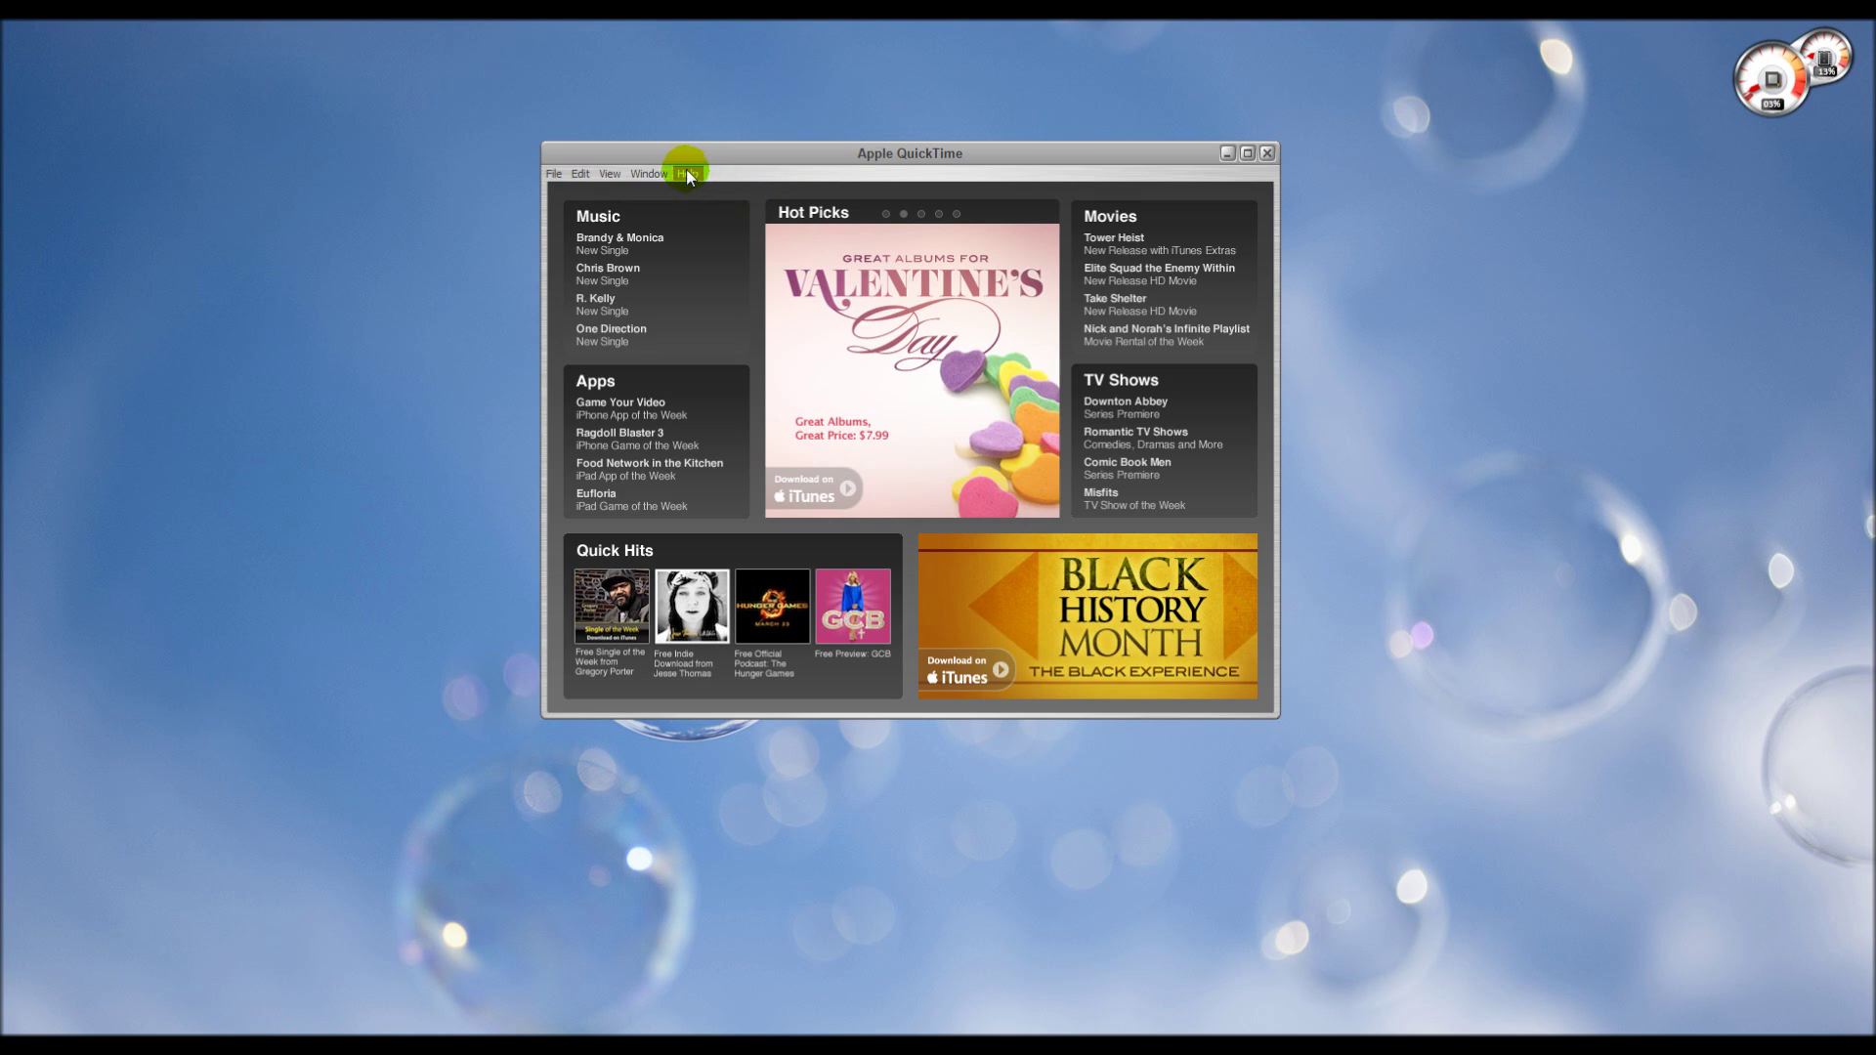
Choose Open Image Sequence from QuickTime's File menu.
click(553, 174)
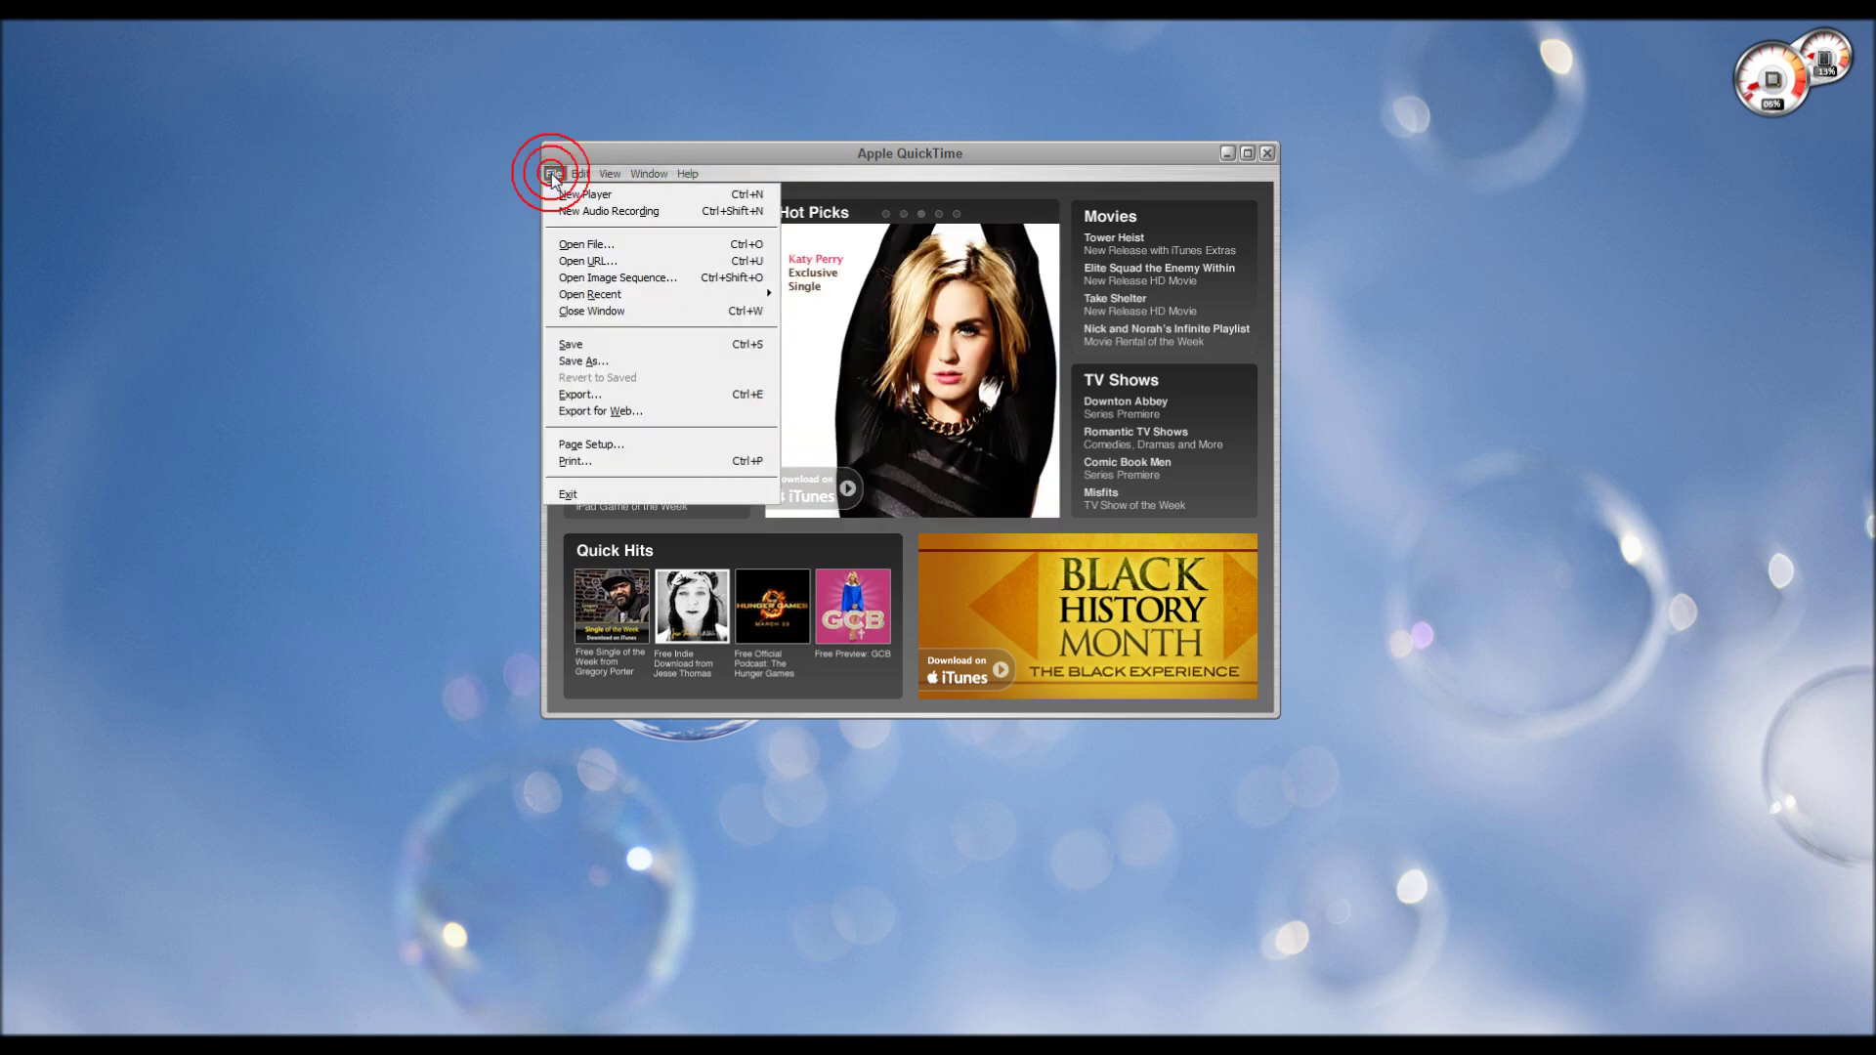
click(693, 281)
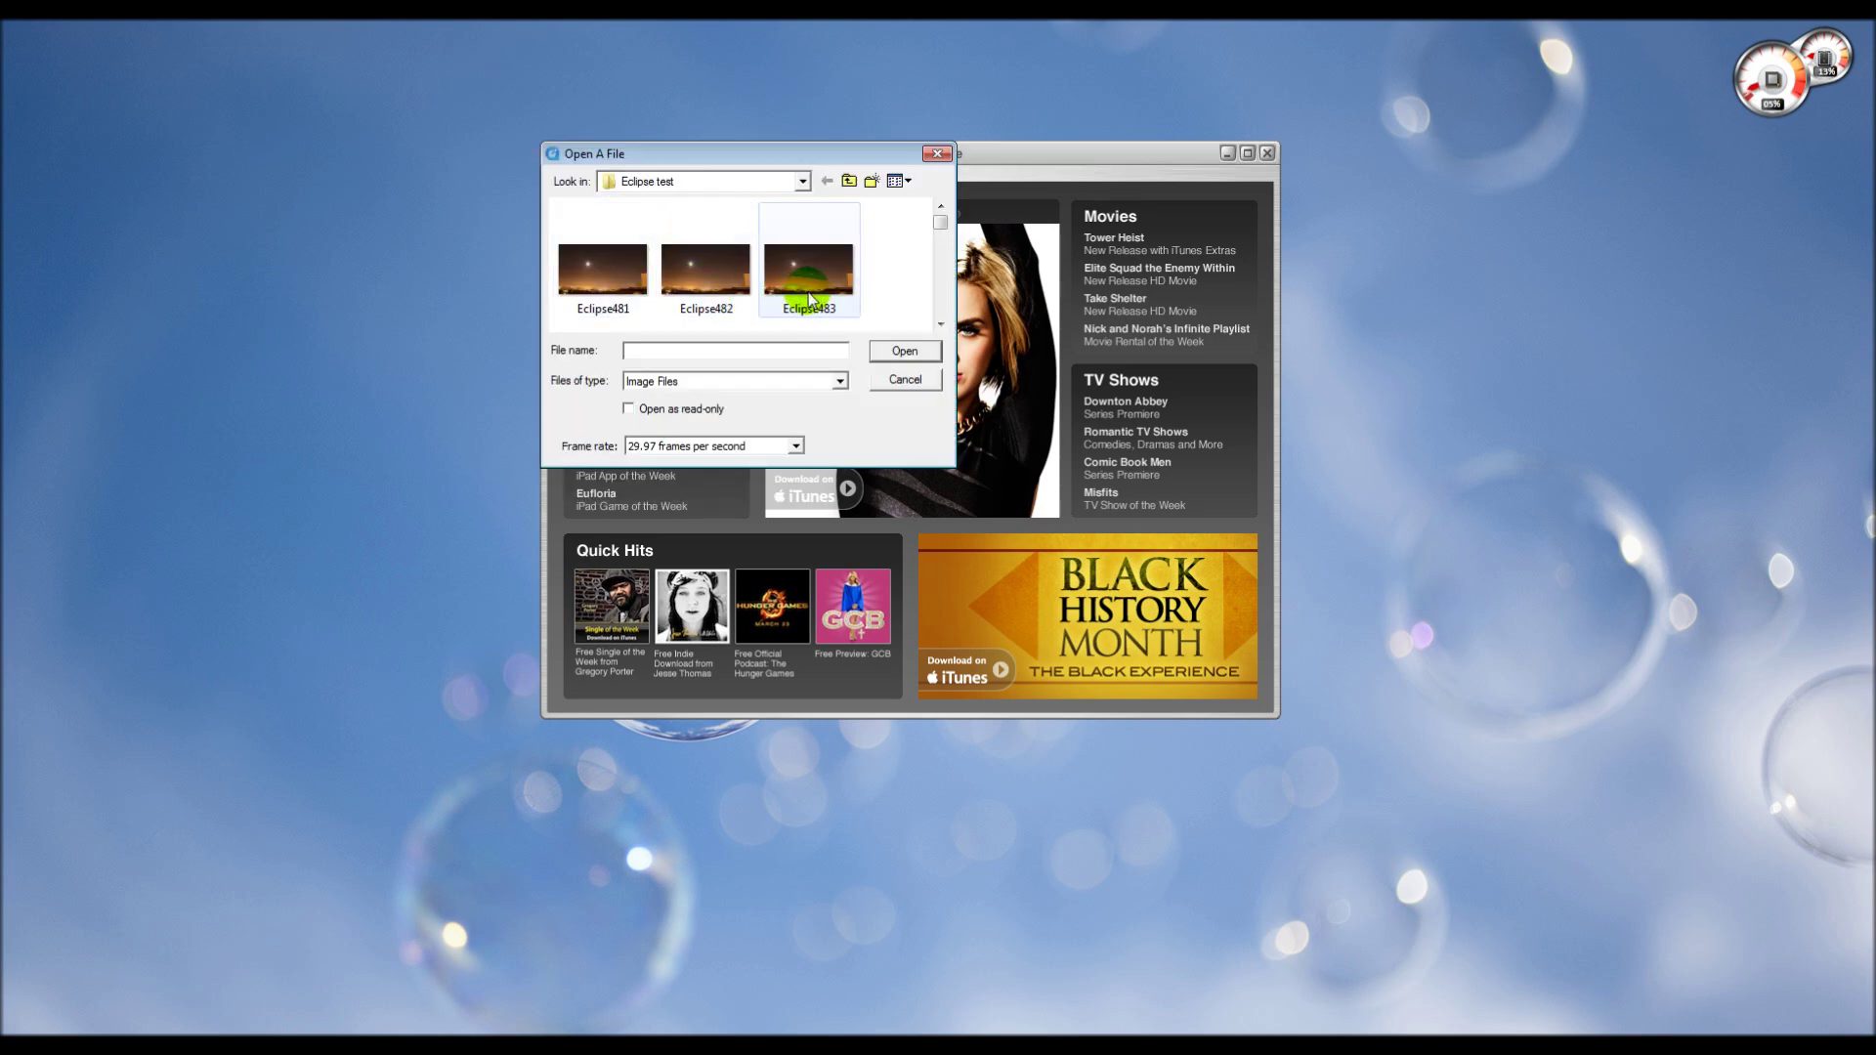
Set the sequence frame rate to 24 fps and open Eclipse481 as the first image.
scroll(940, 230, down, 2)
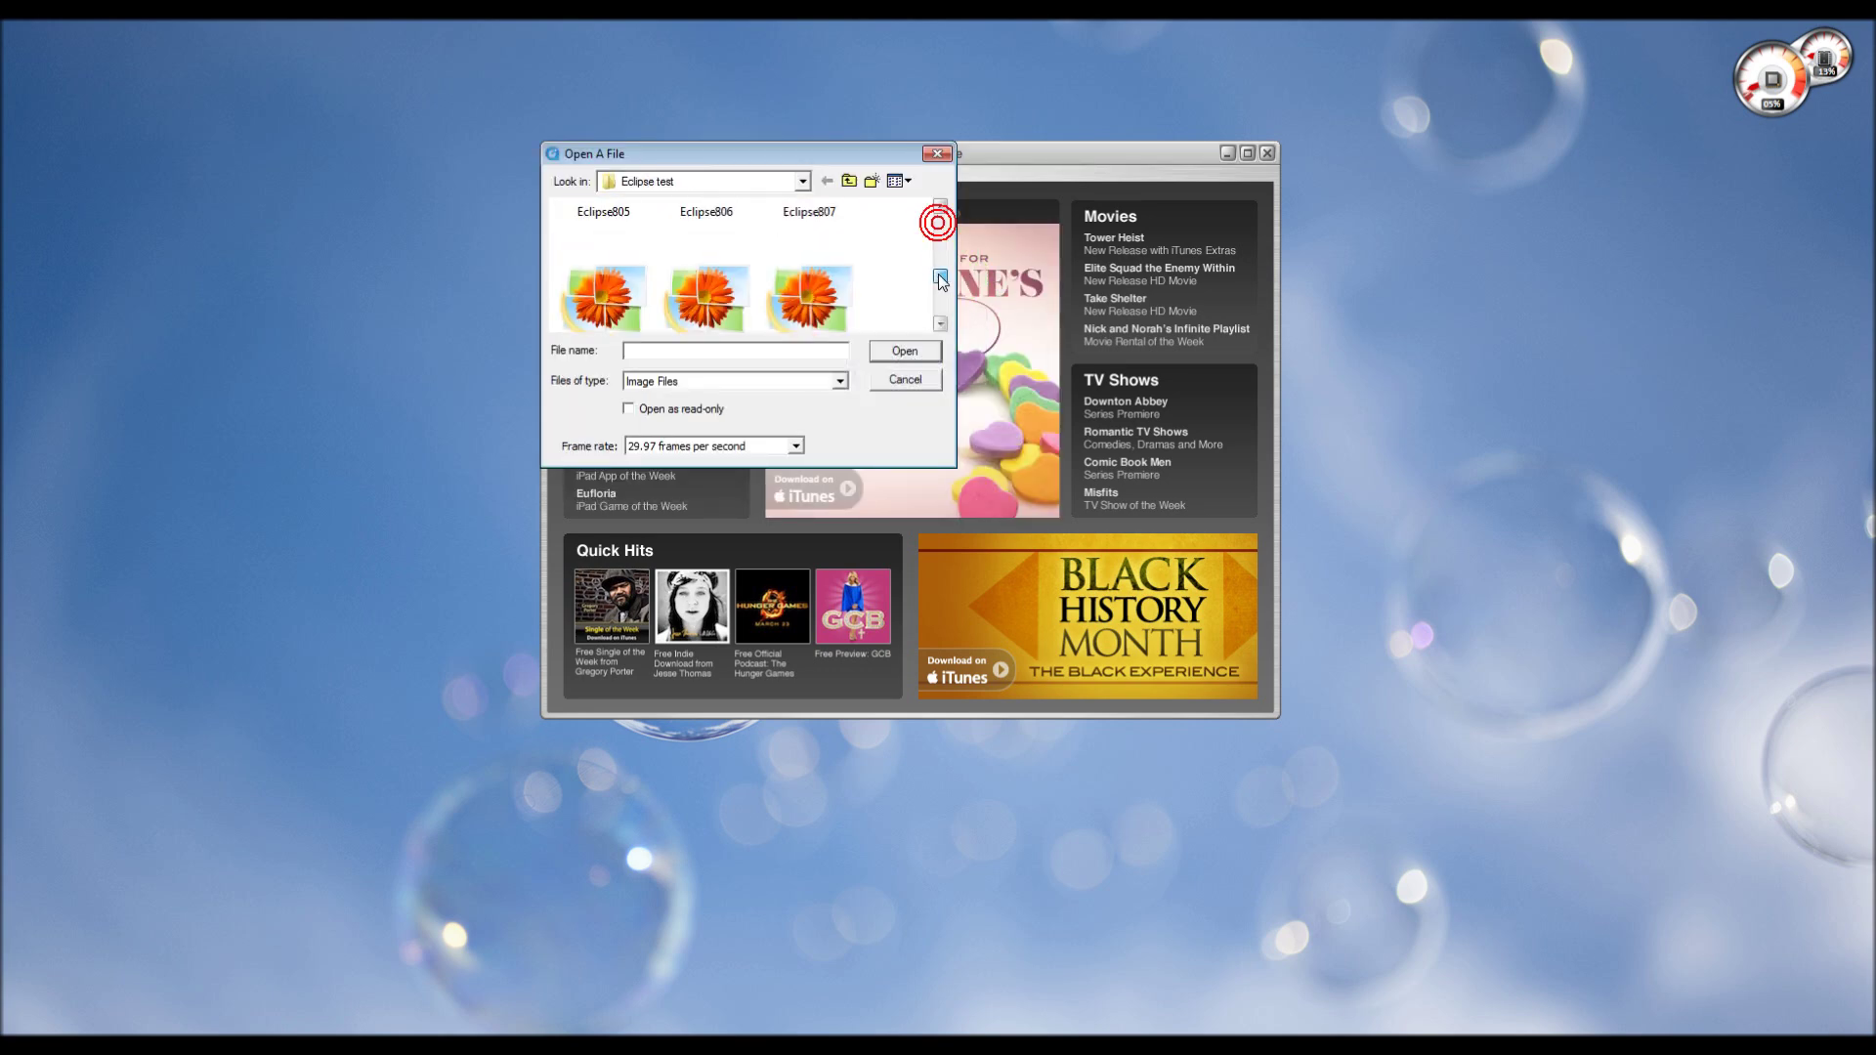
scroll(934, 277, up, 2)
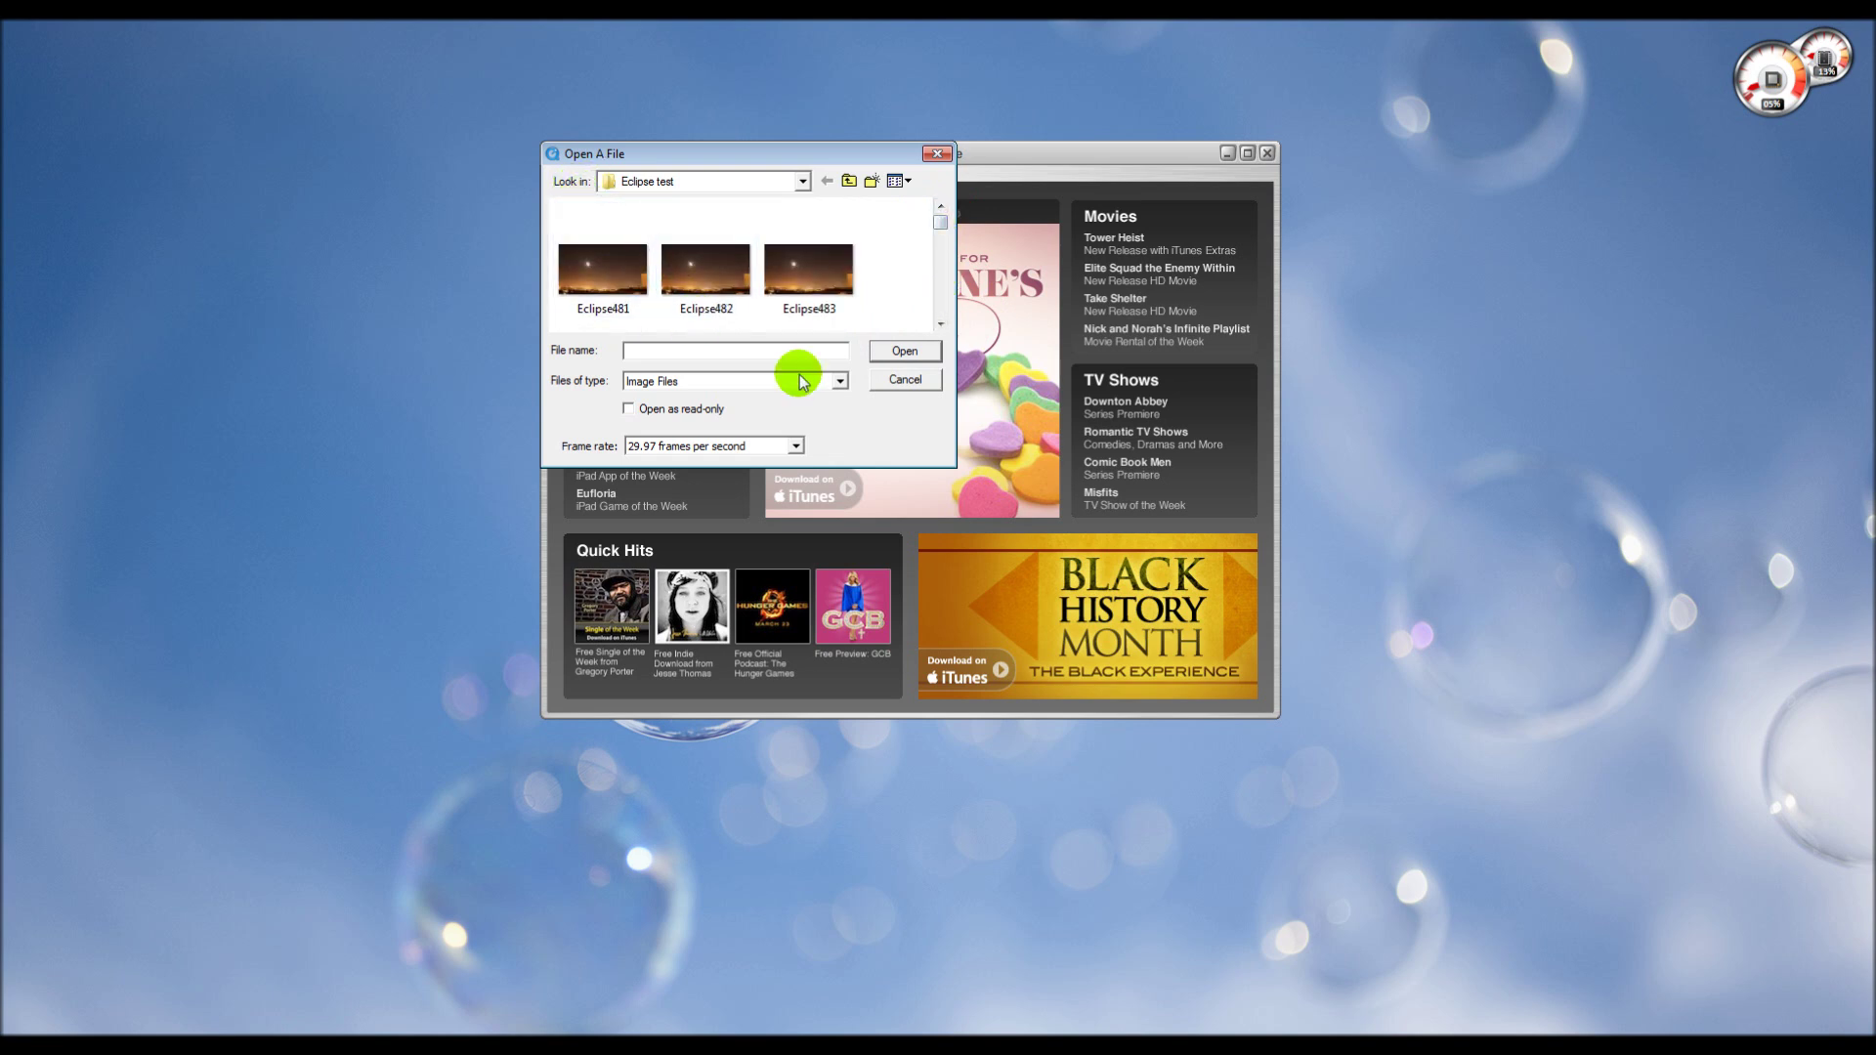
click(797, 446)
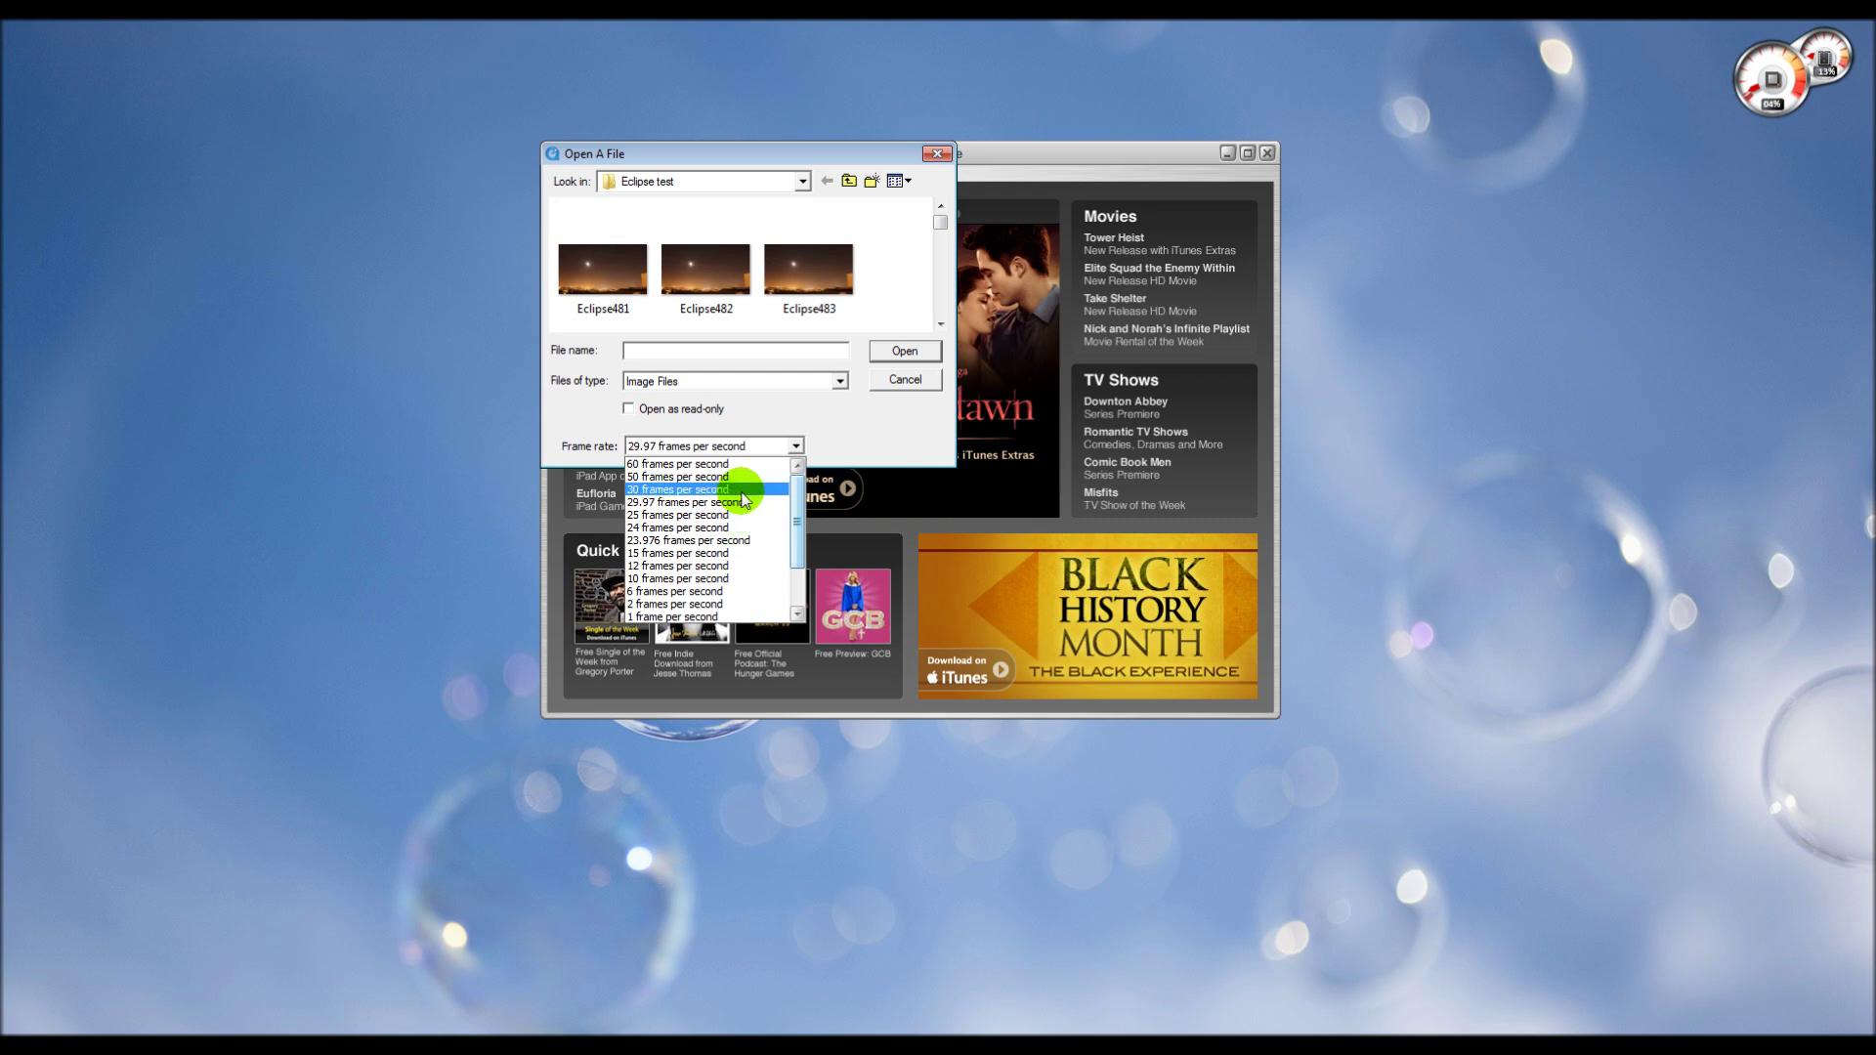
click(743, 492)
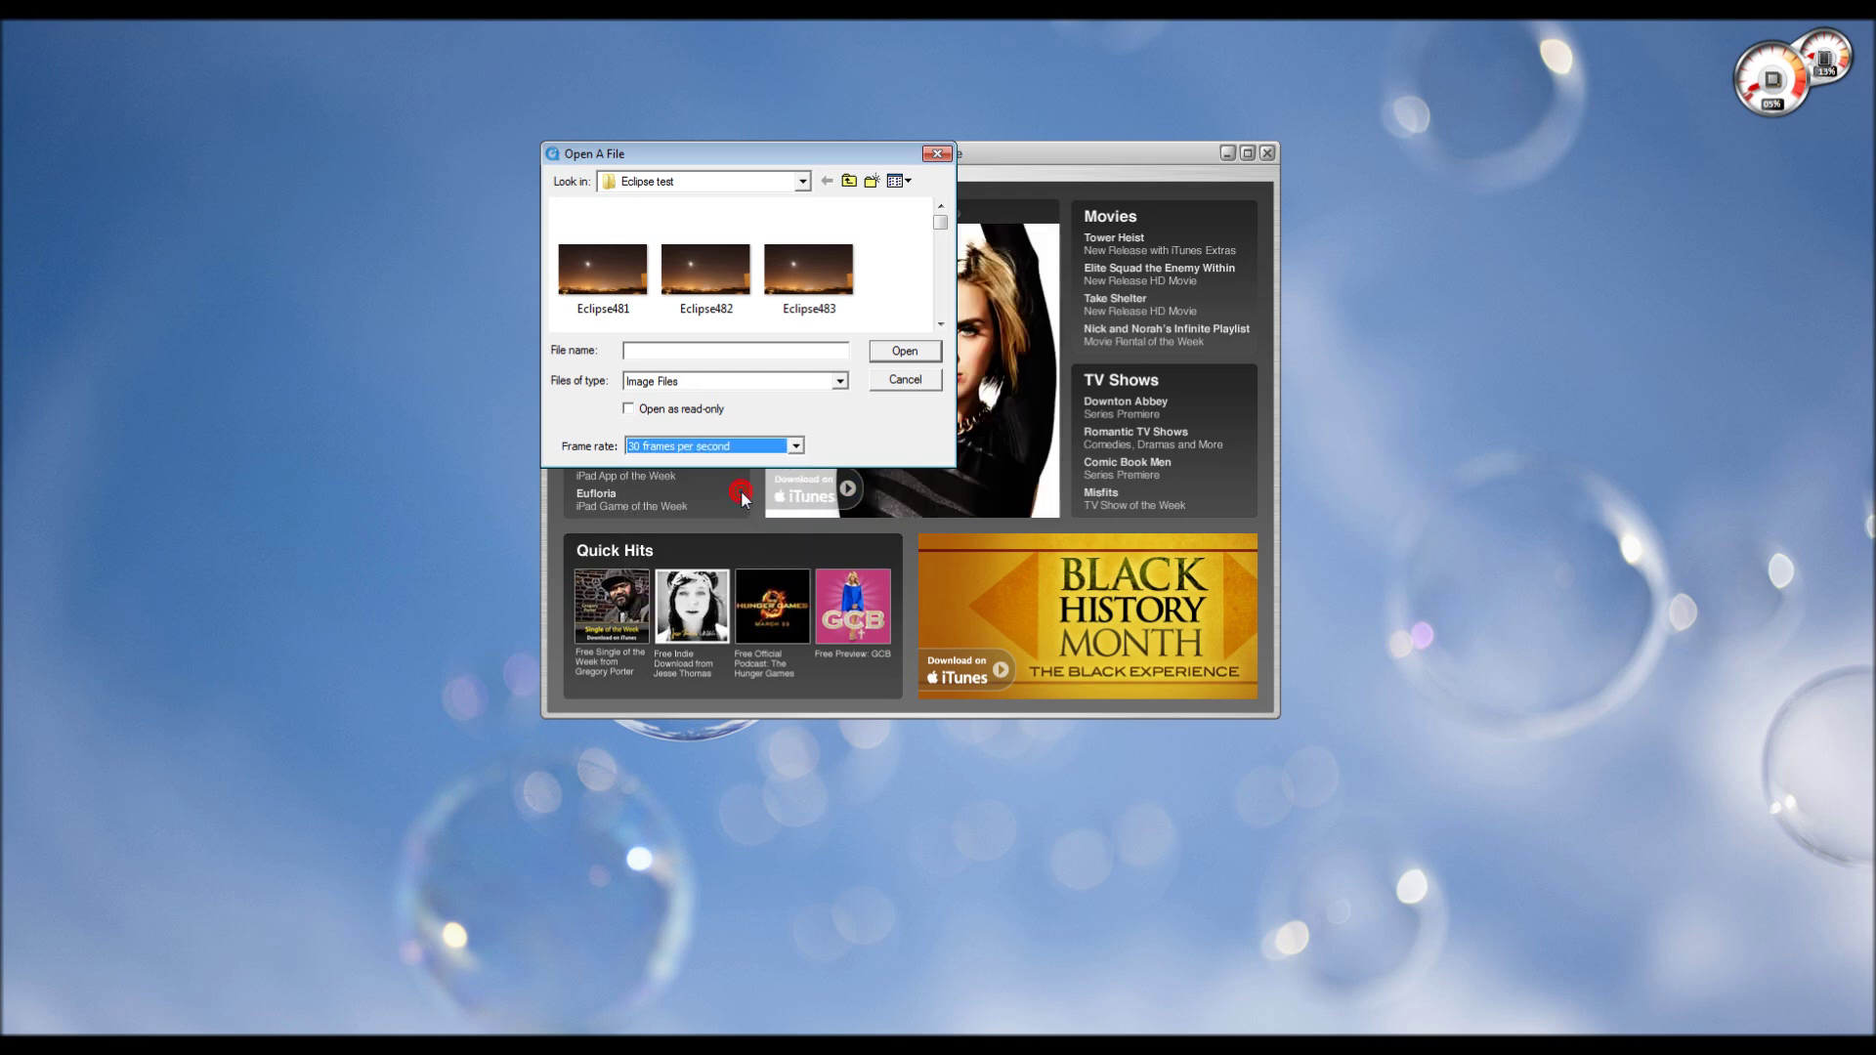
click(797, 446)
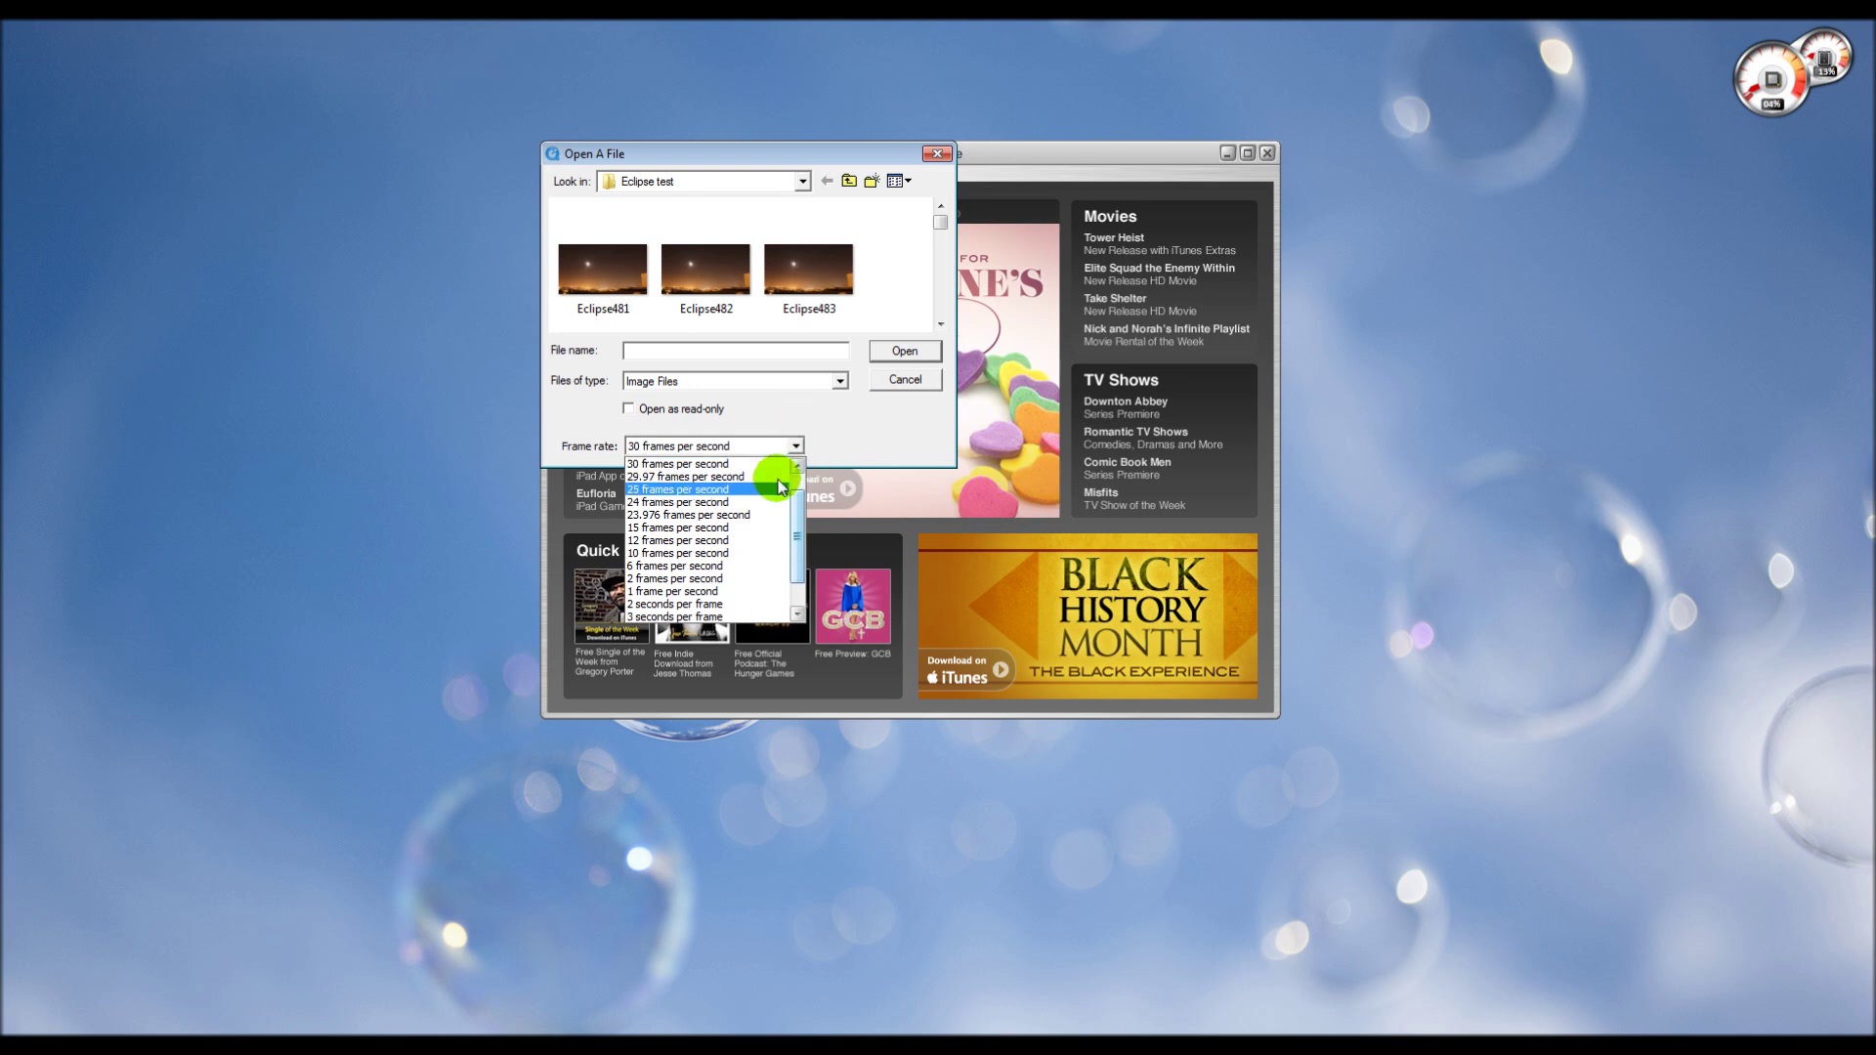
click(773, 504)
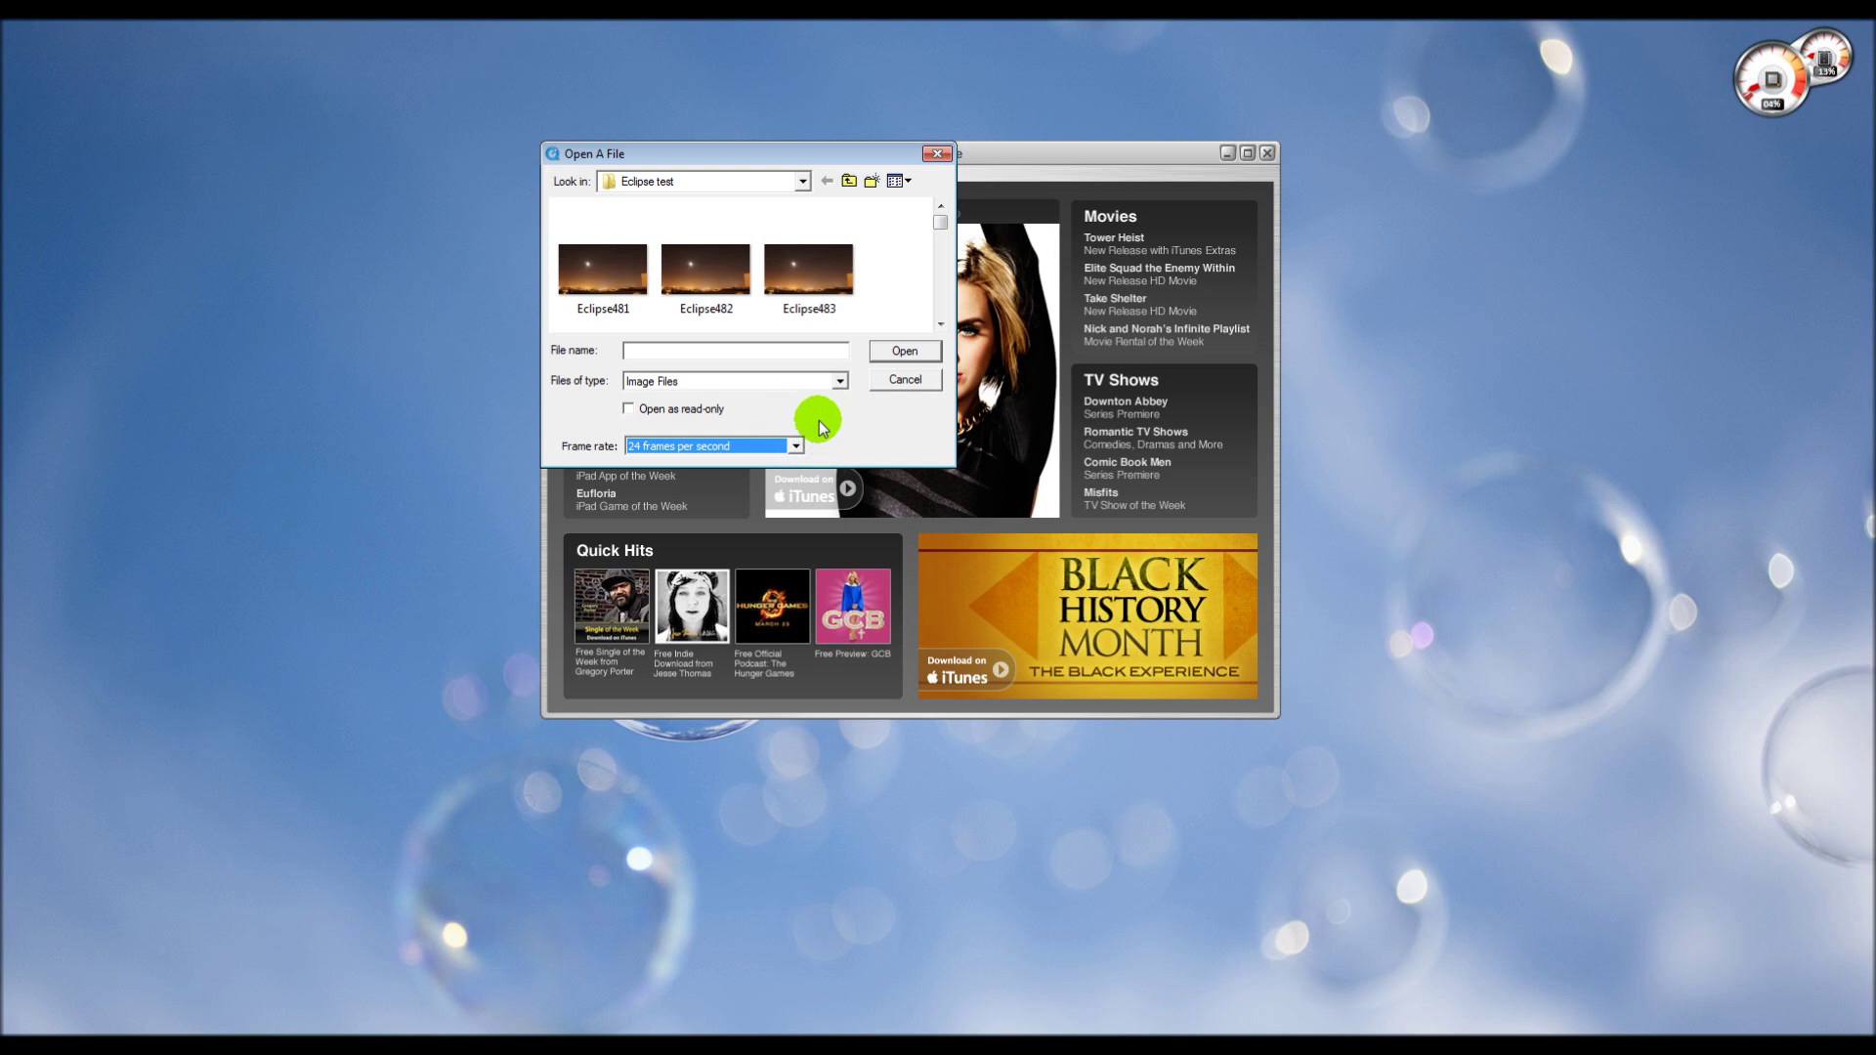
click(616, 269)
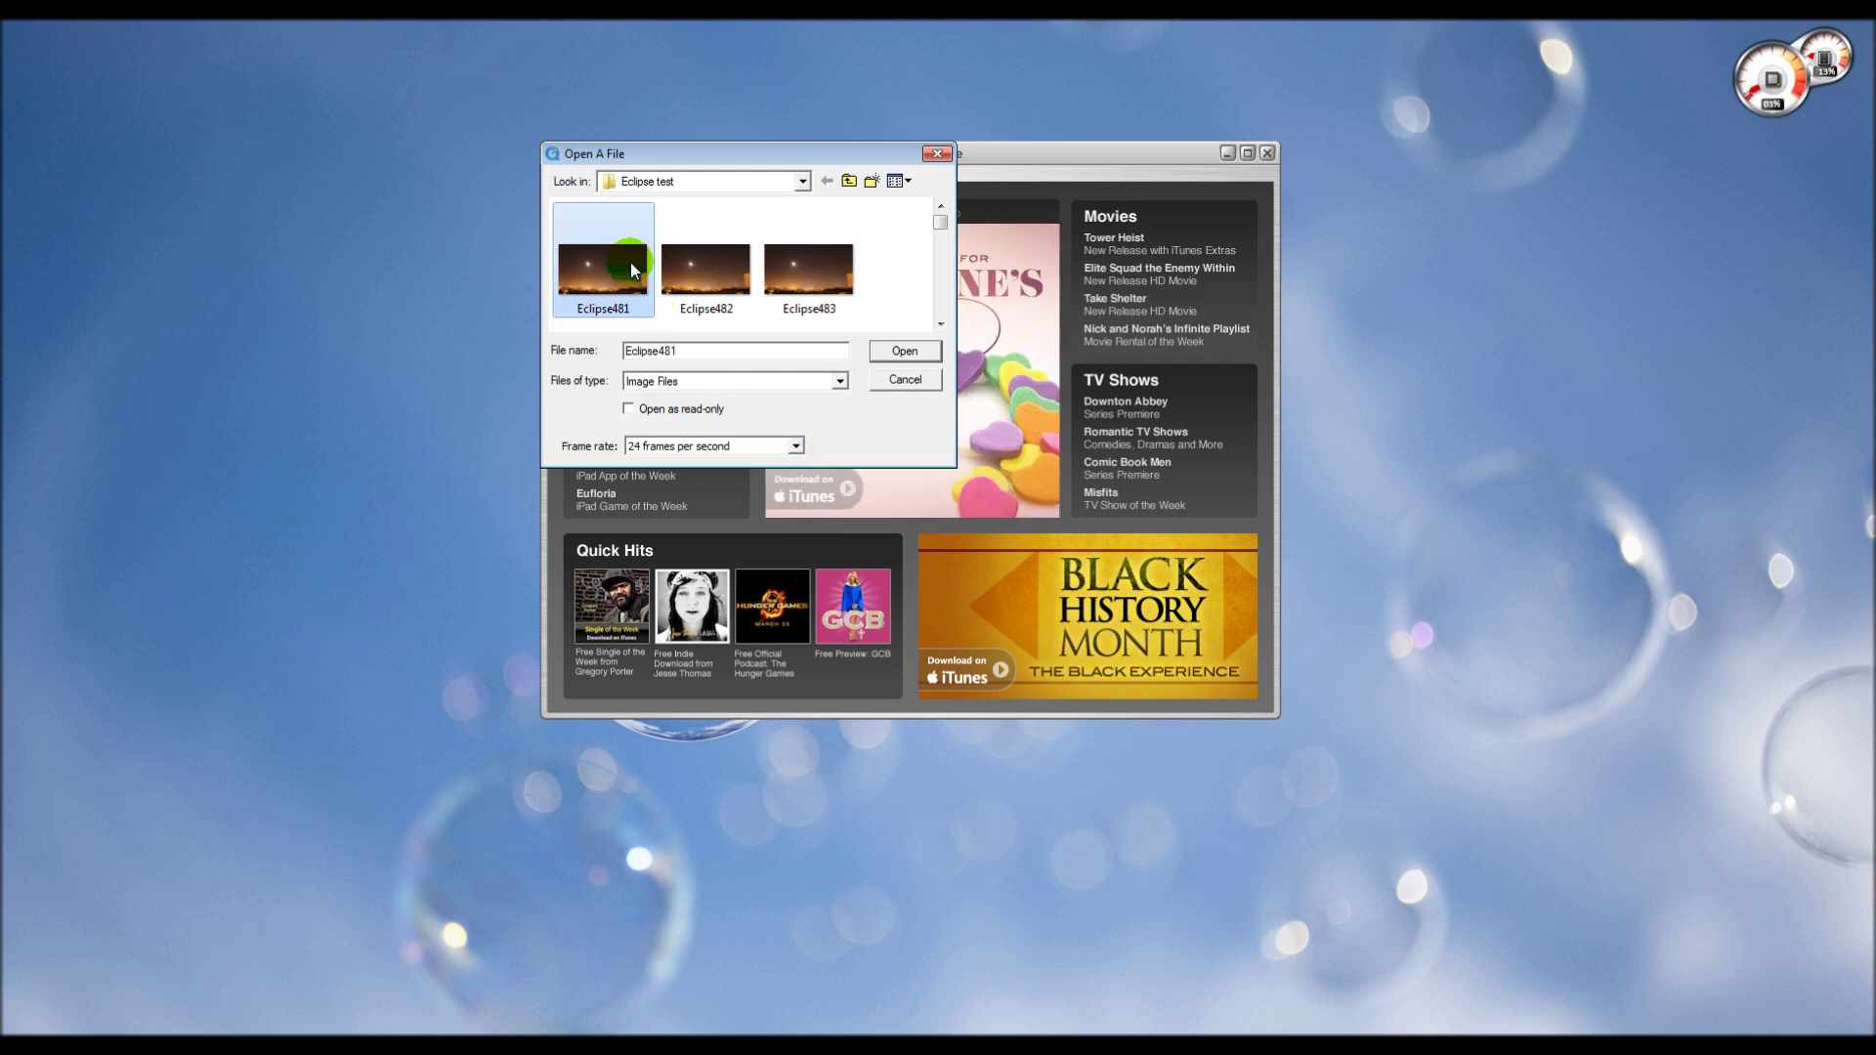
click(924, 355)
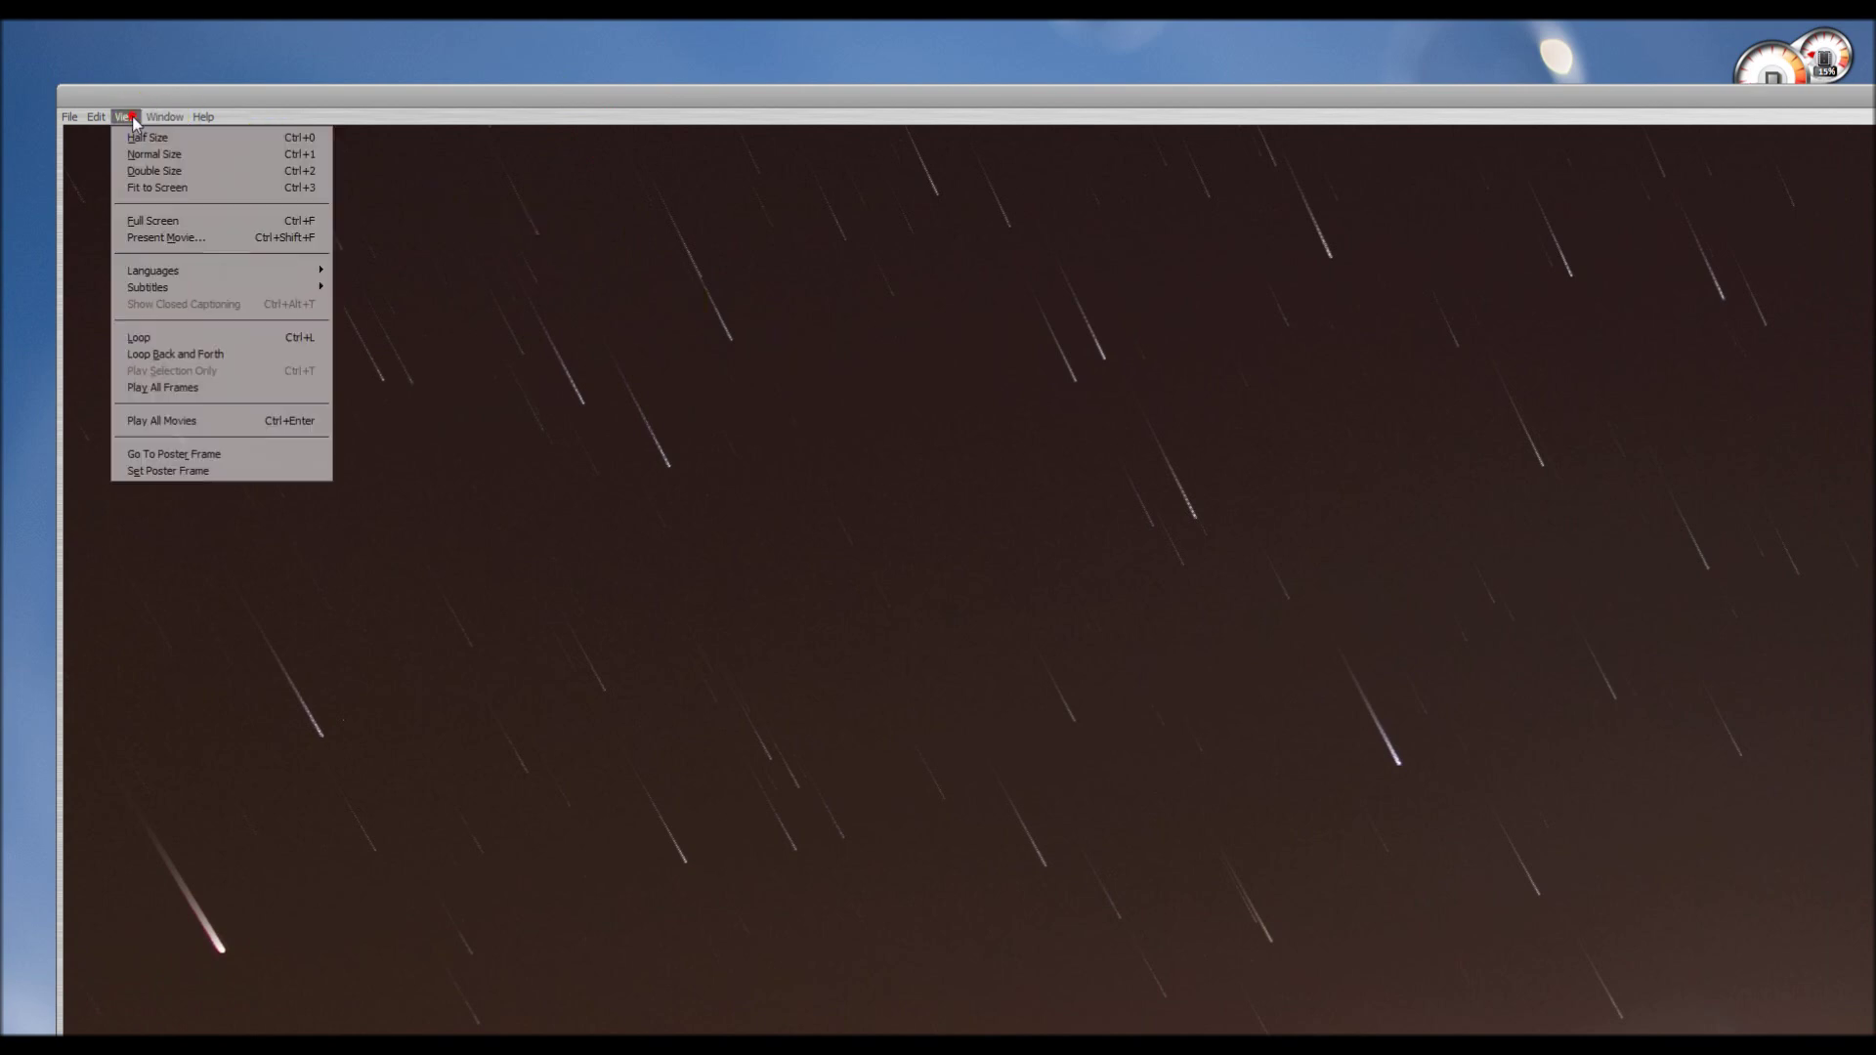
Fit the star-trail movie to the screen and preview playback to about 4 seconds.
click(144, 187)
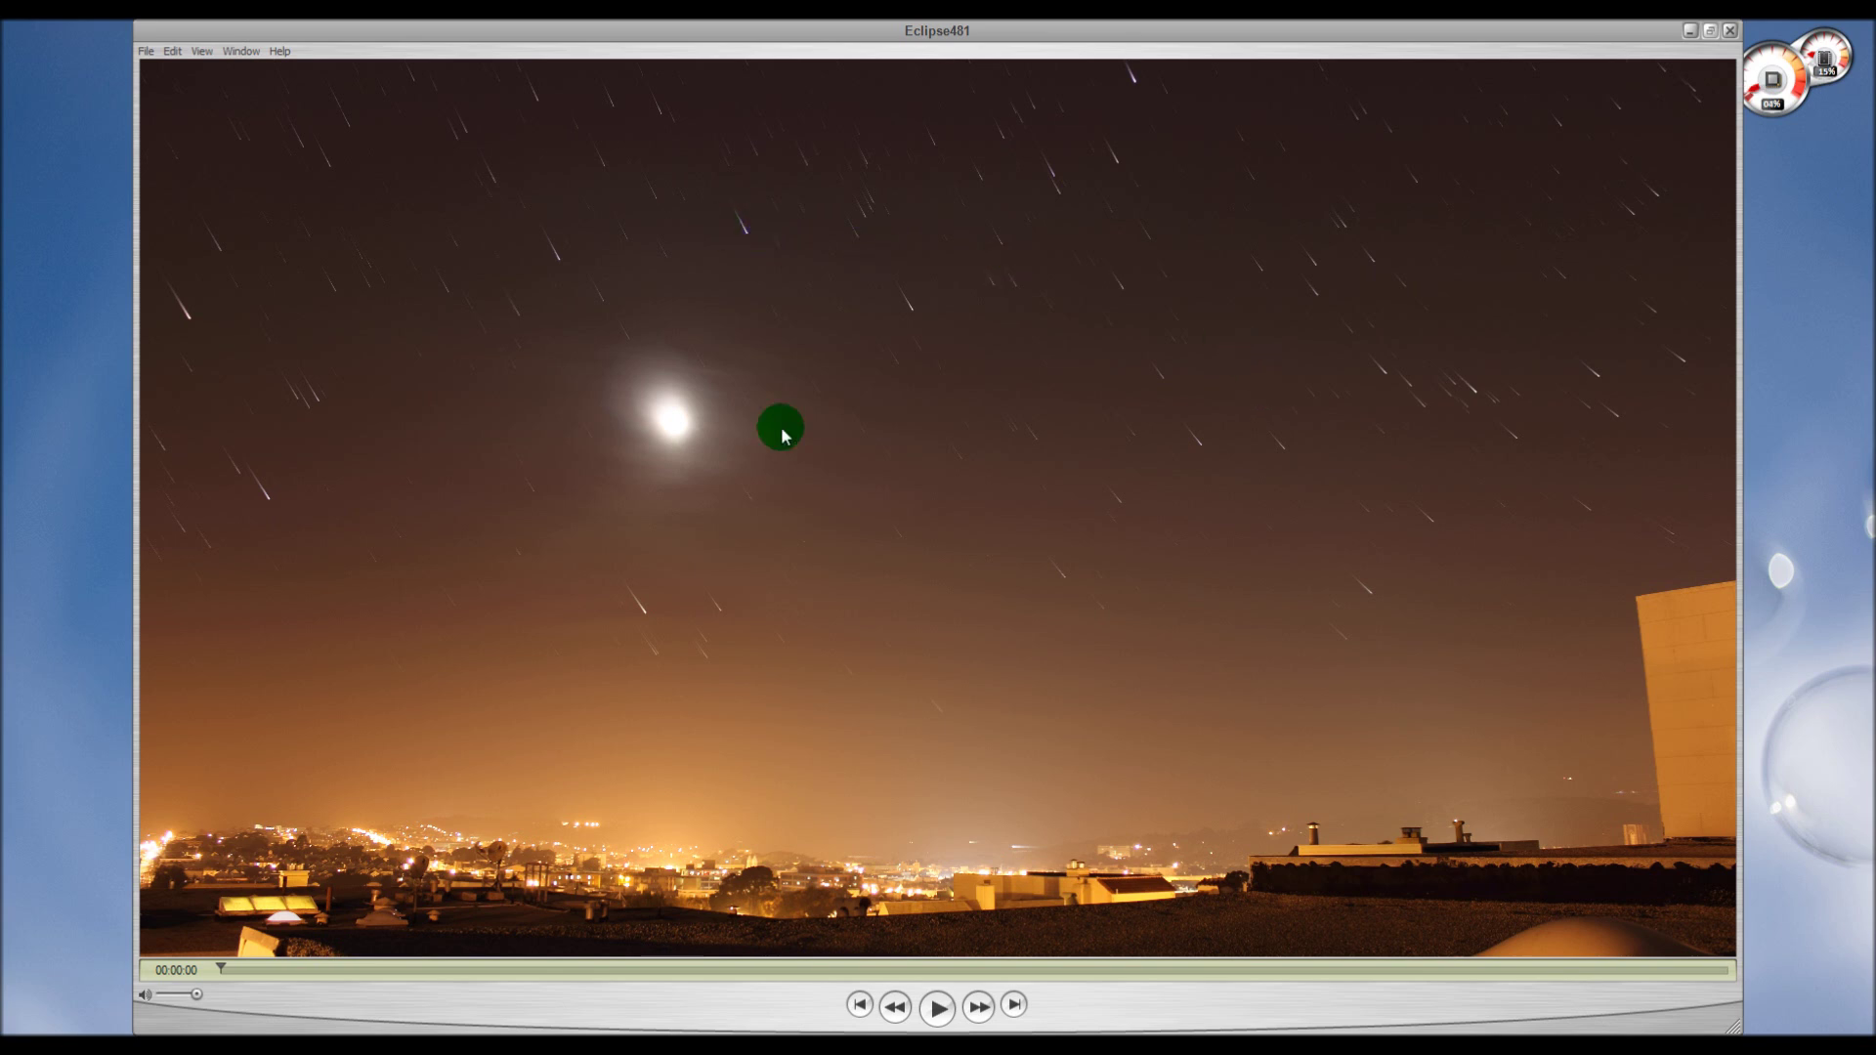
click(937, 1017)
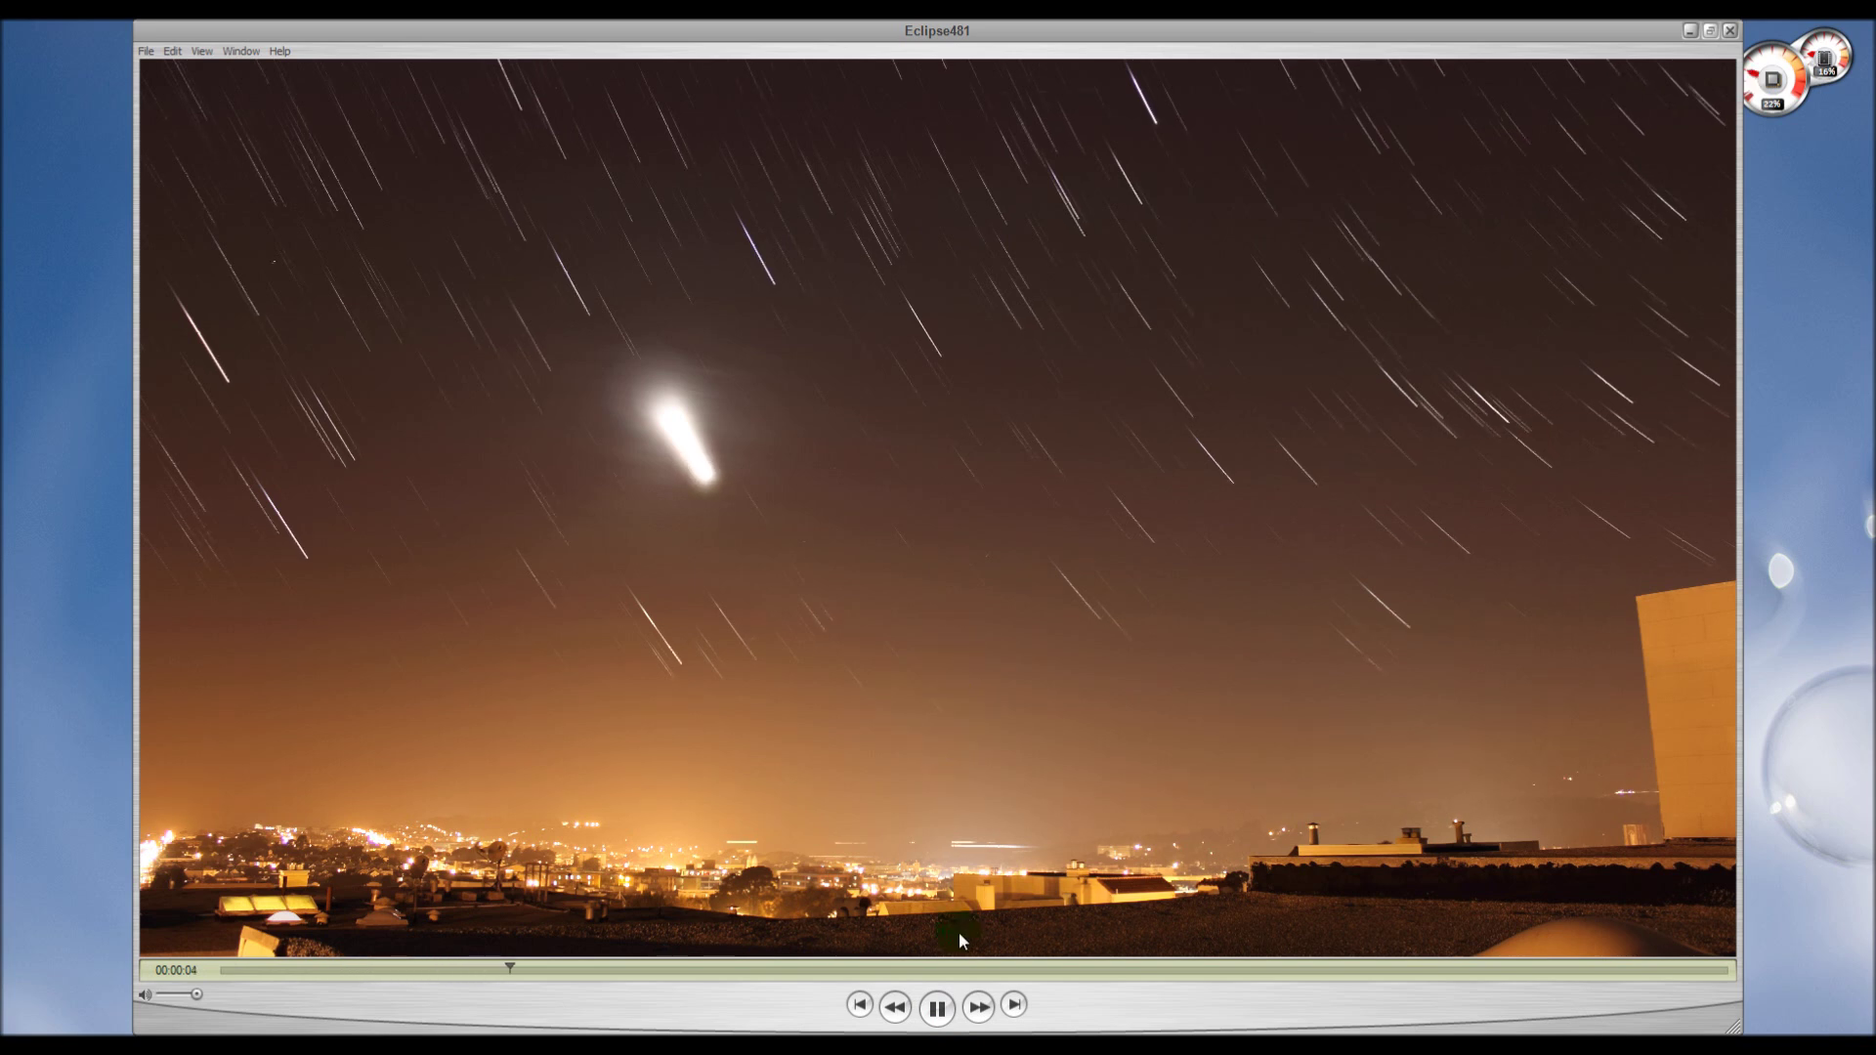
click(936, 1007)
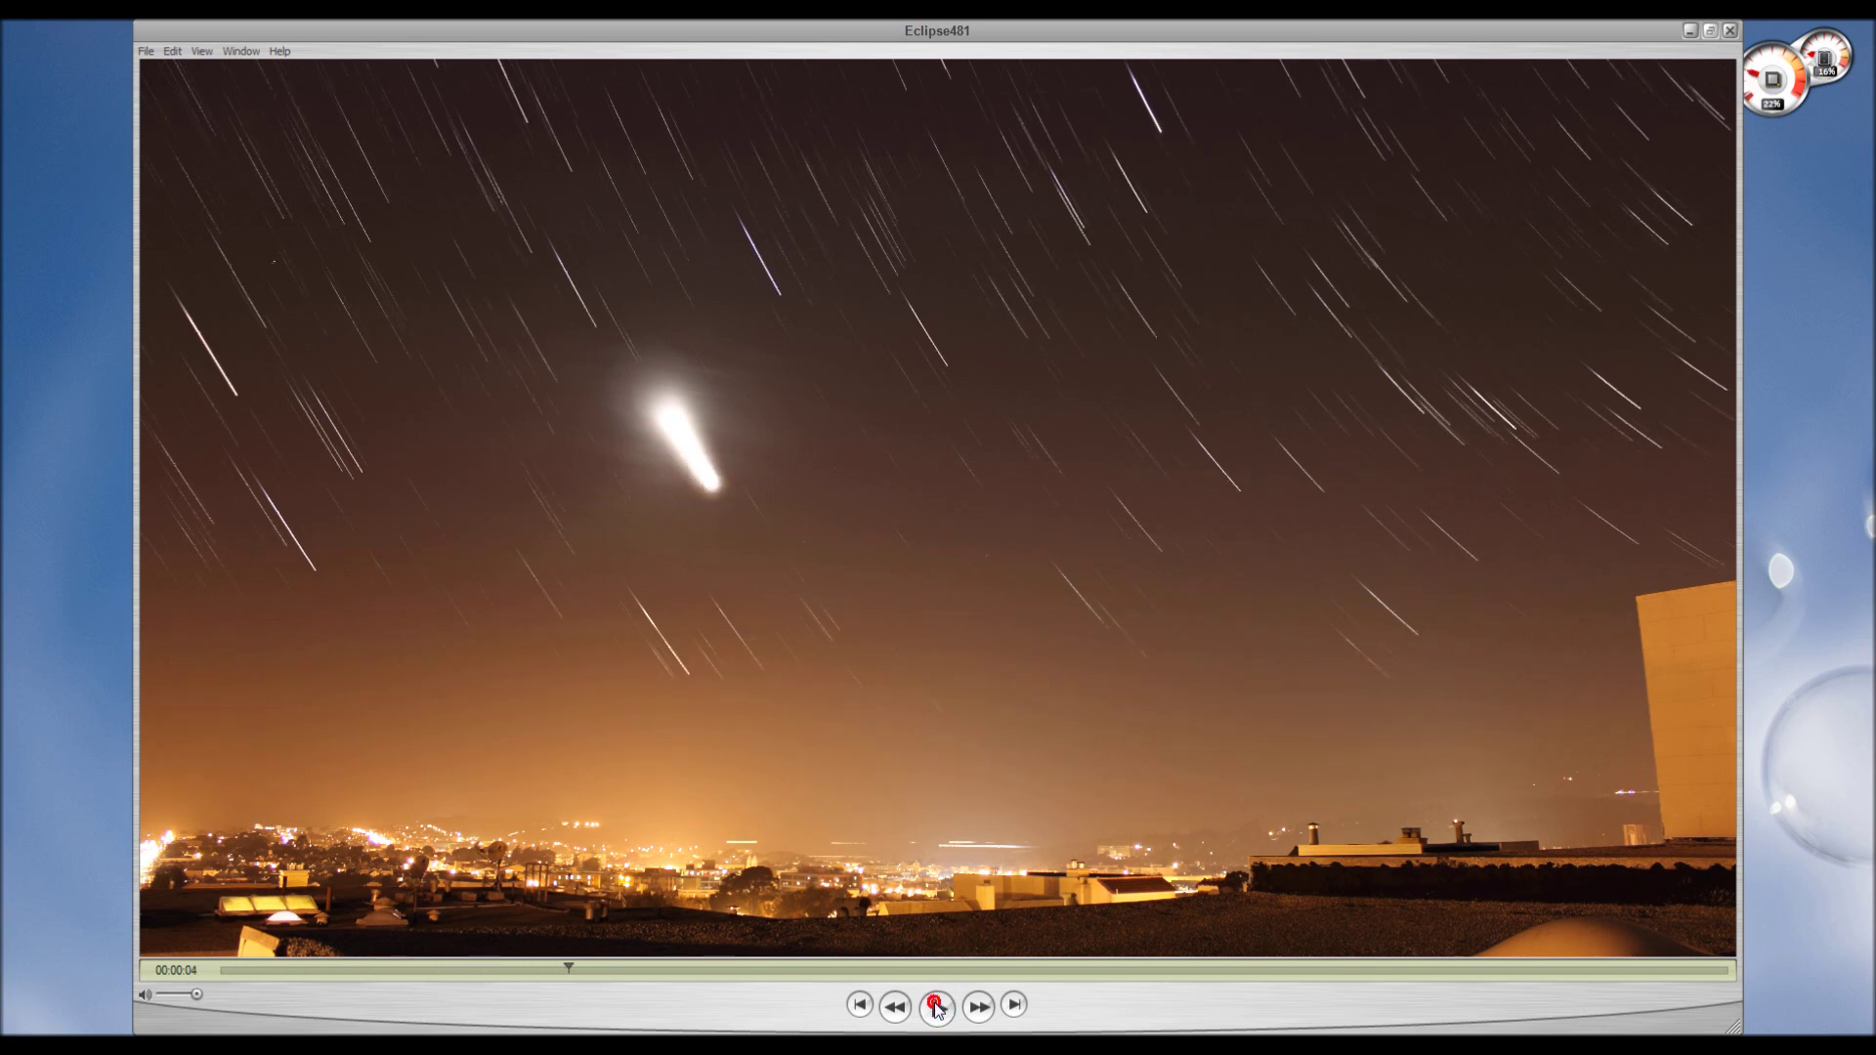
click(146, 51)
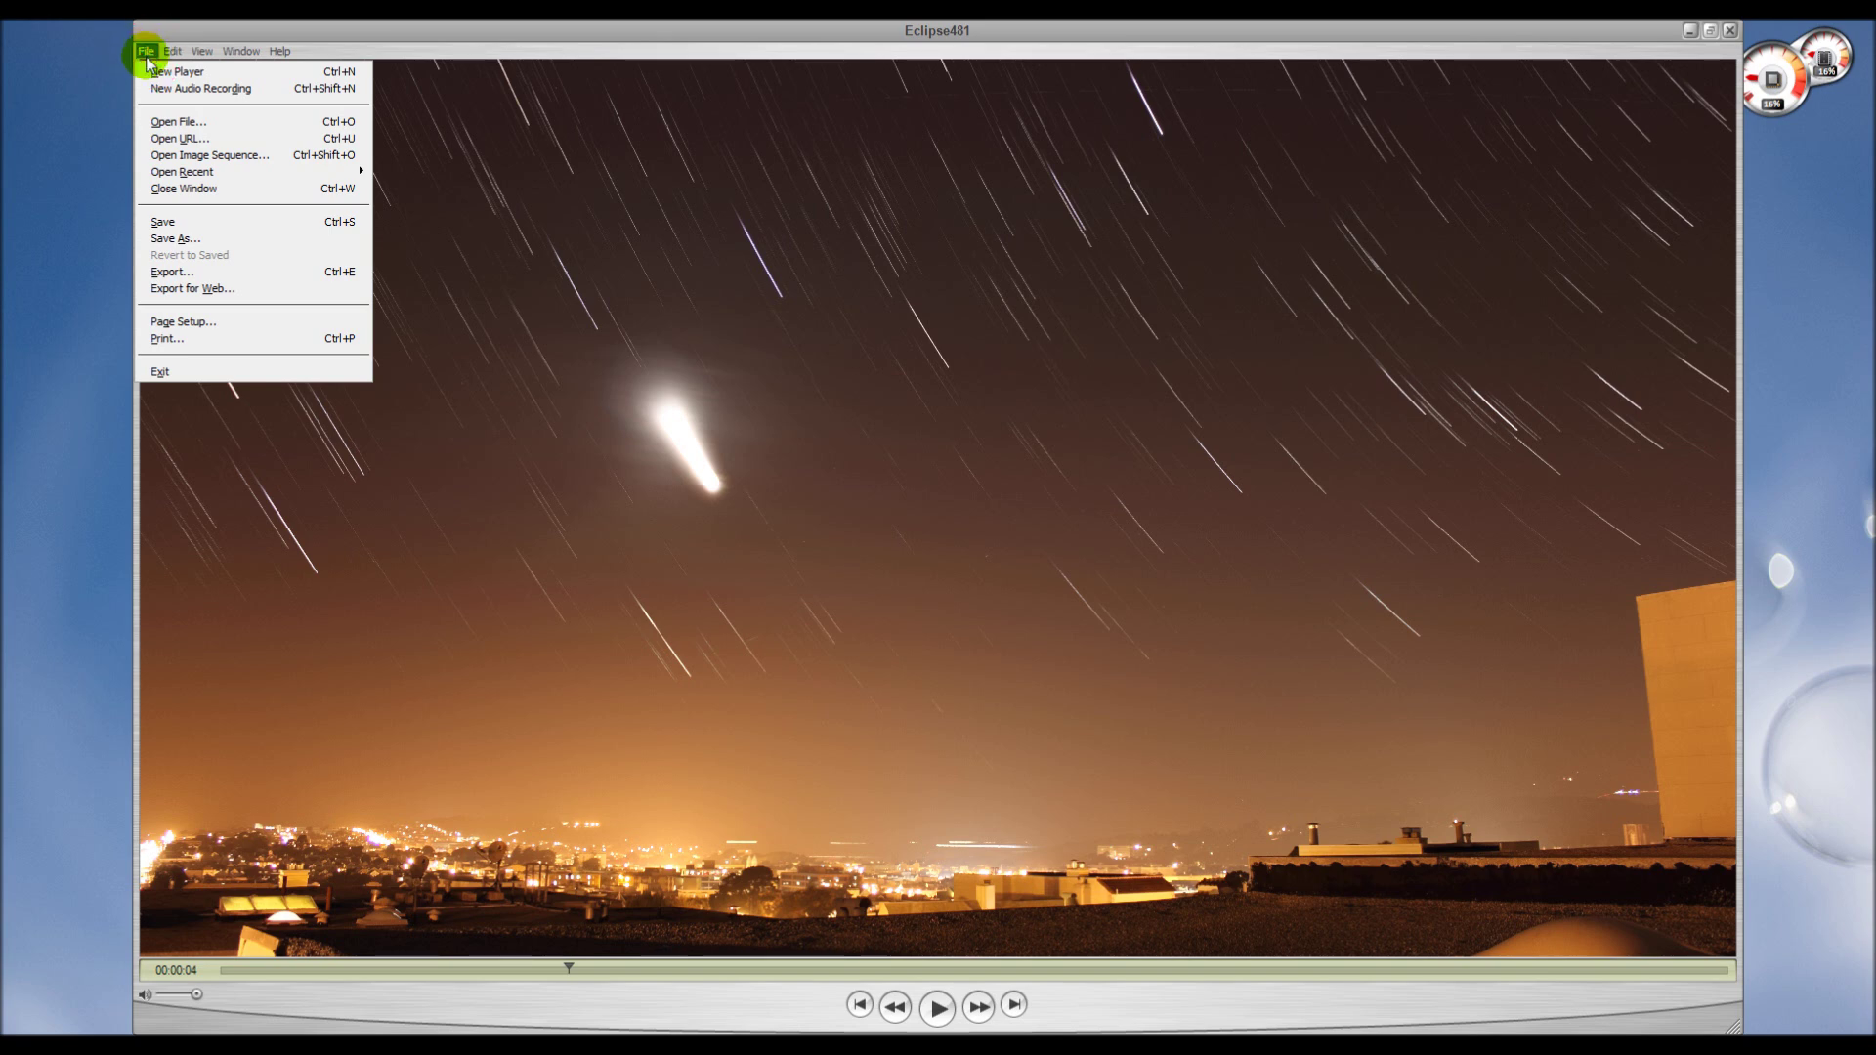
Export the movie as a QuickTime Movie named Eclipse481.mov and bring up its settings.
click(240, 279)
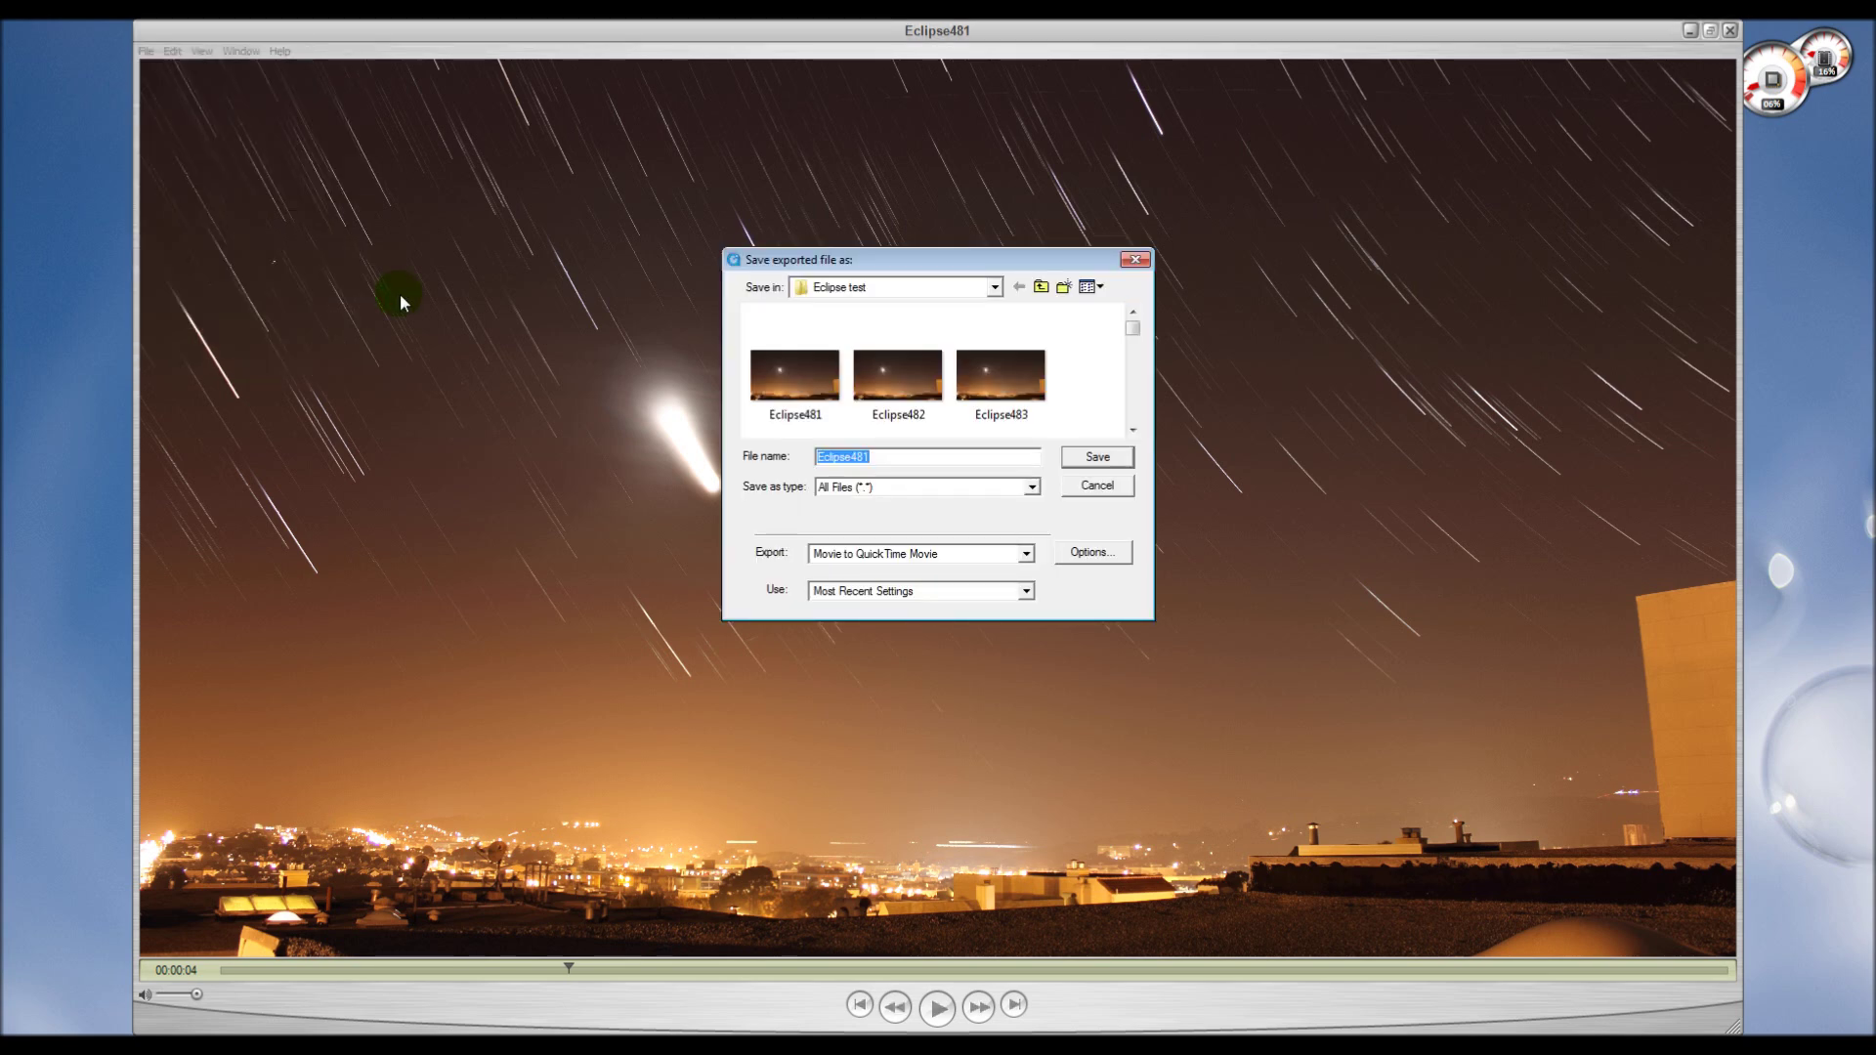
click(1026, 554)
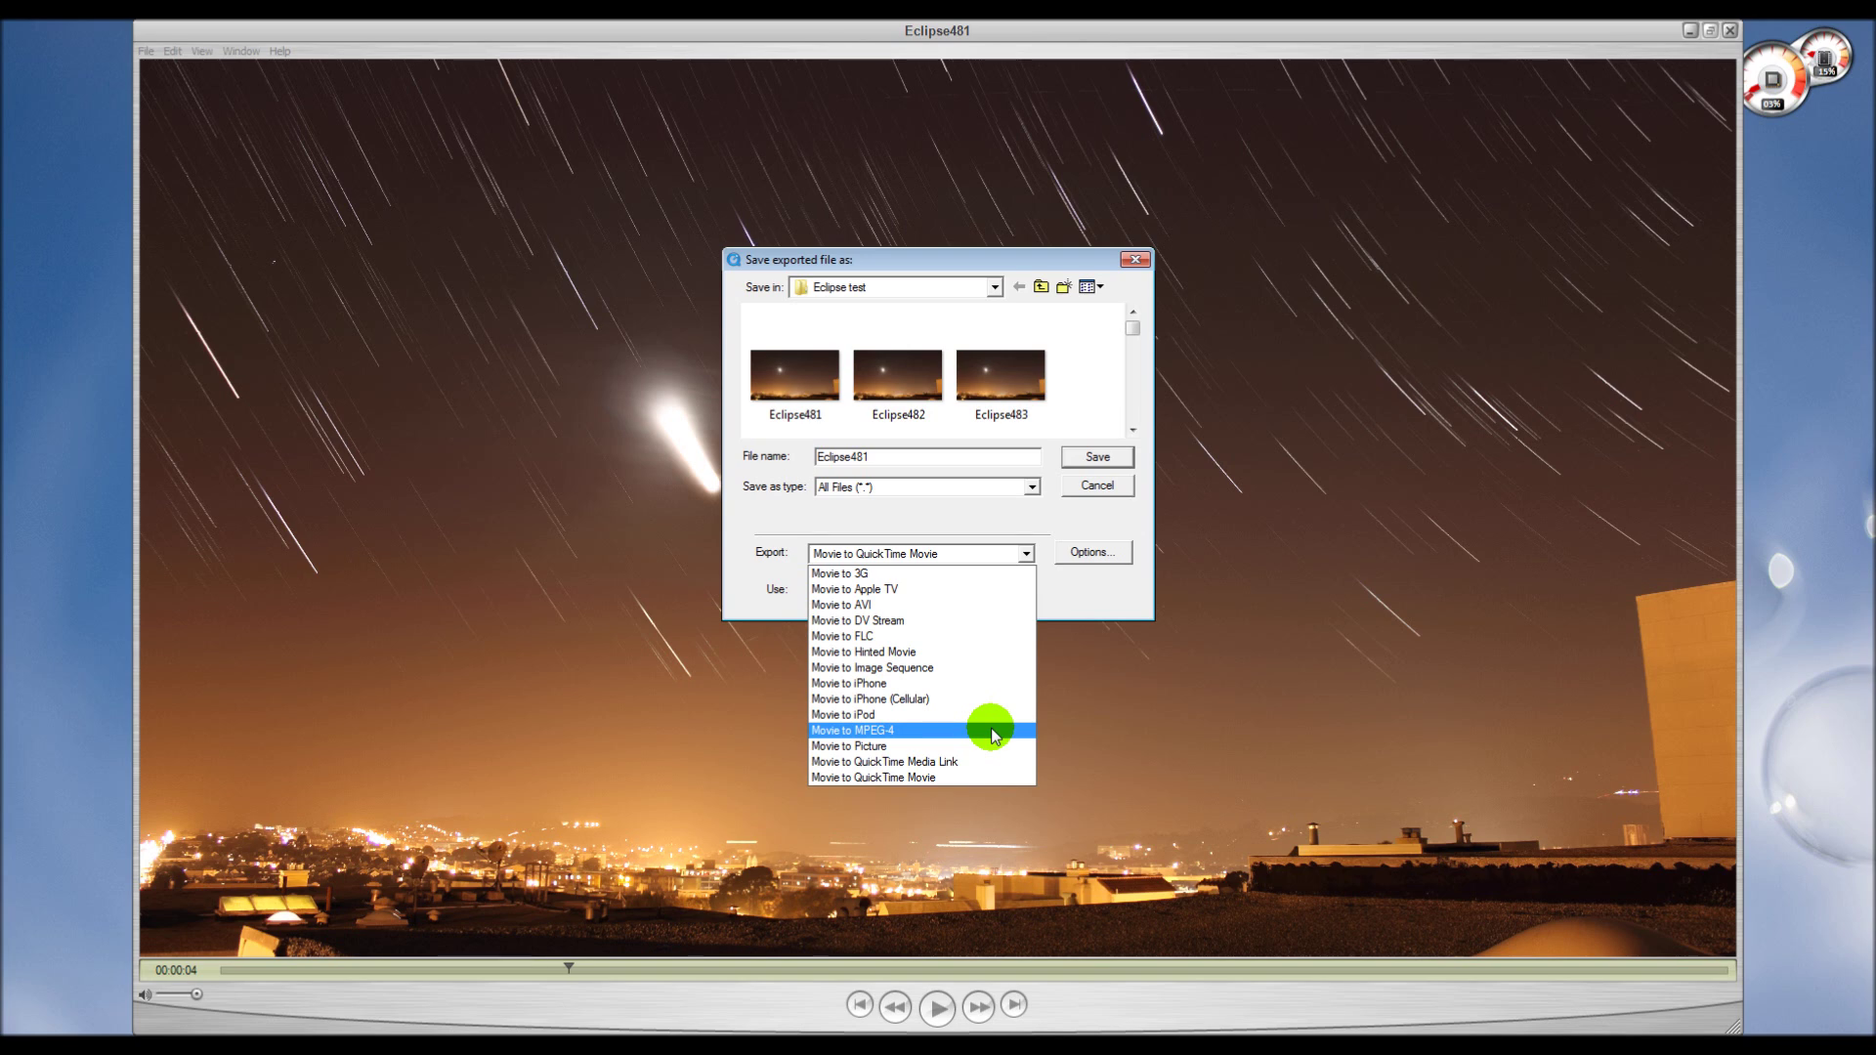
click(953, 777)
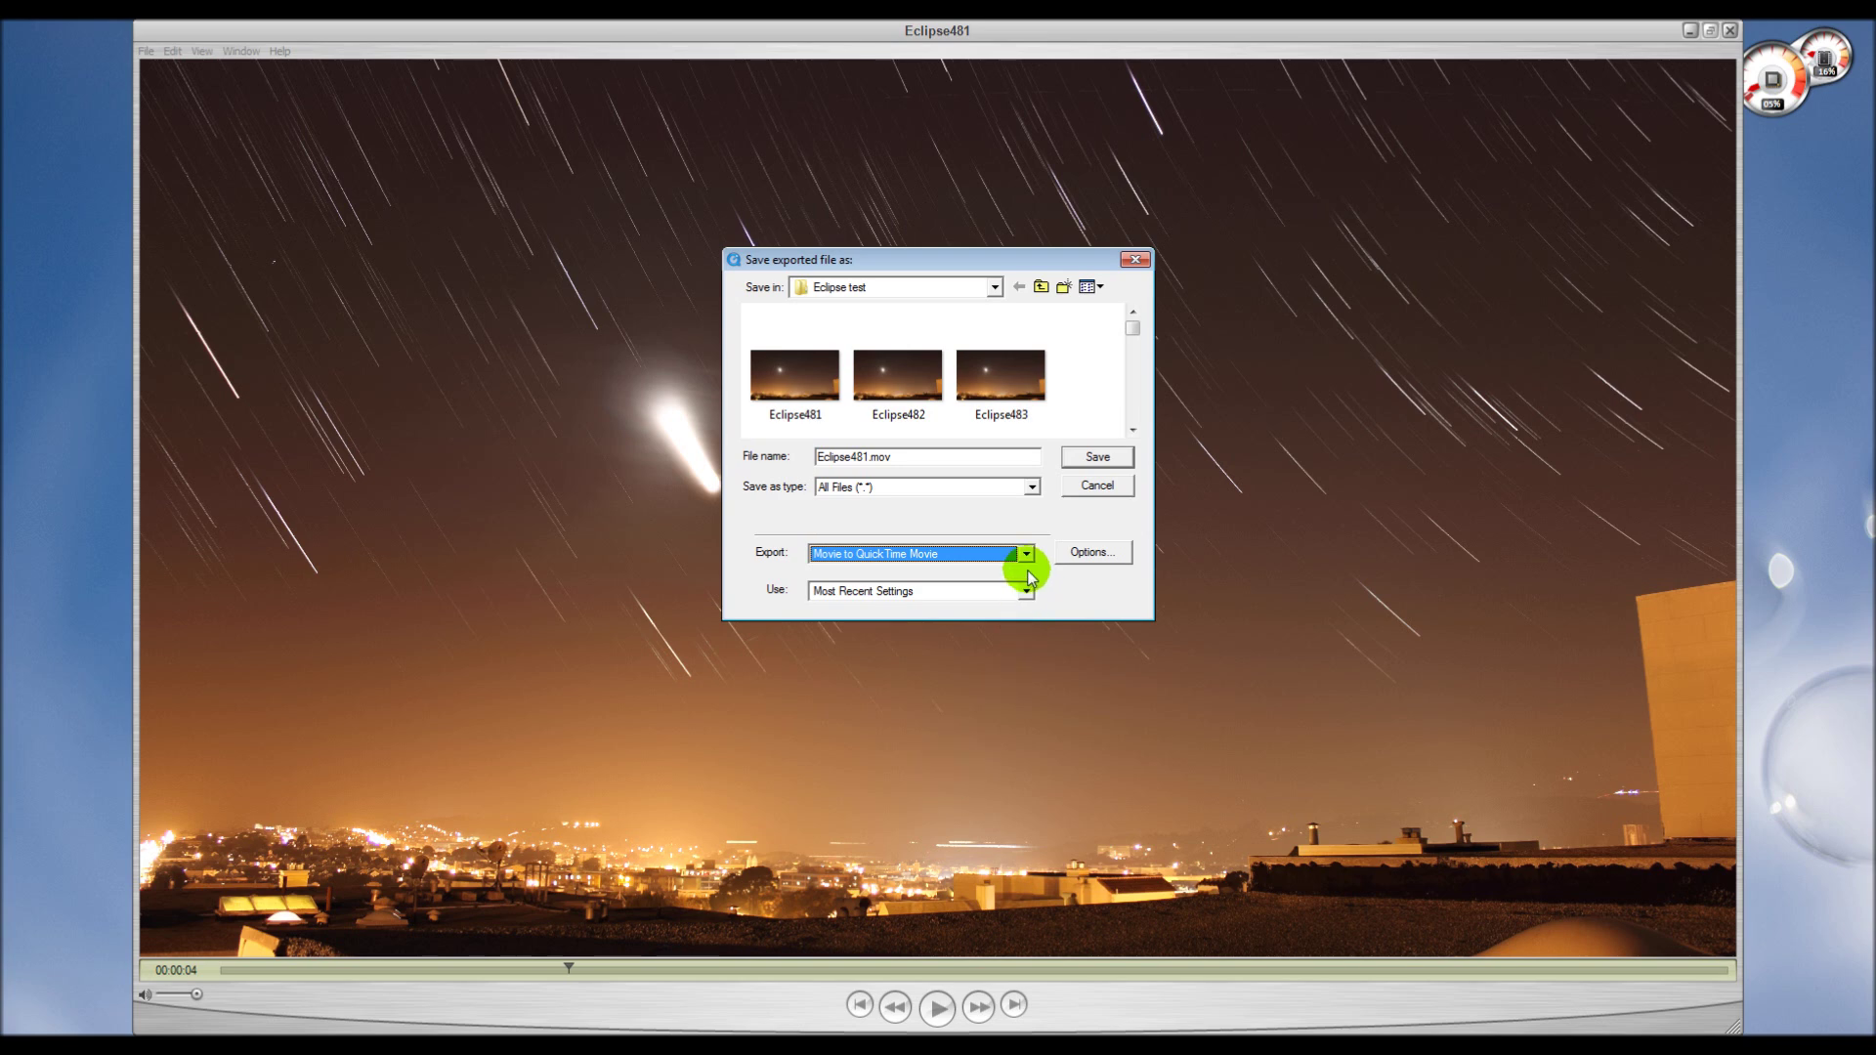
click(1083, 553)
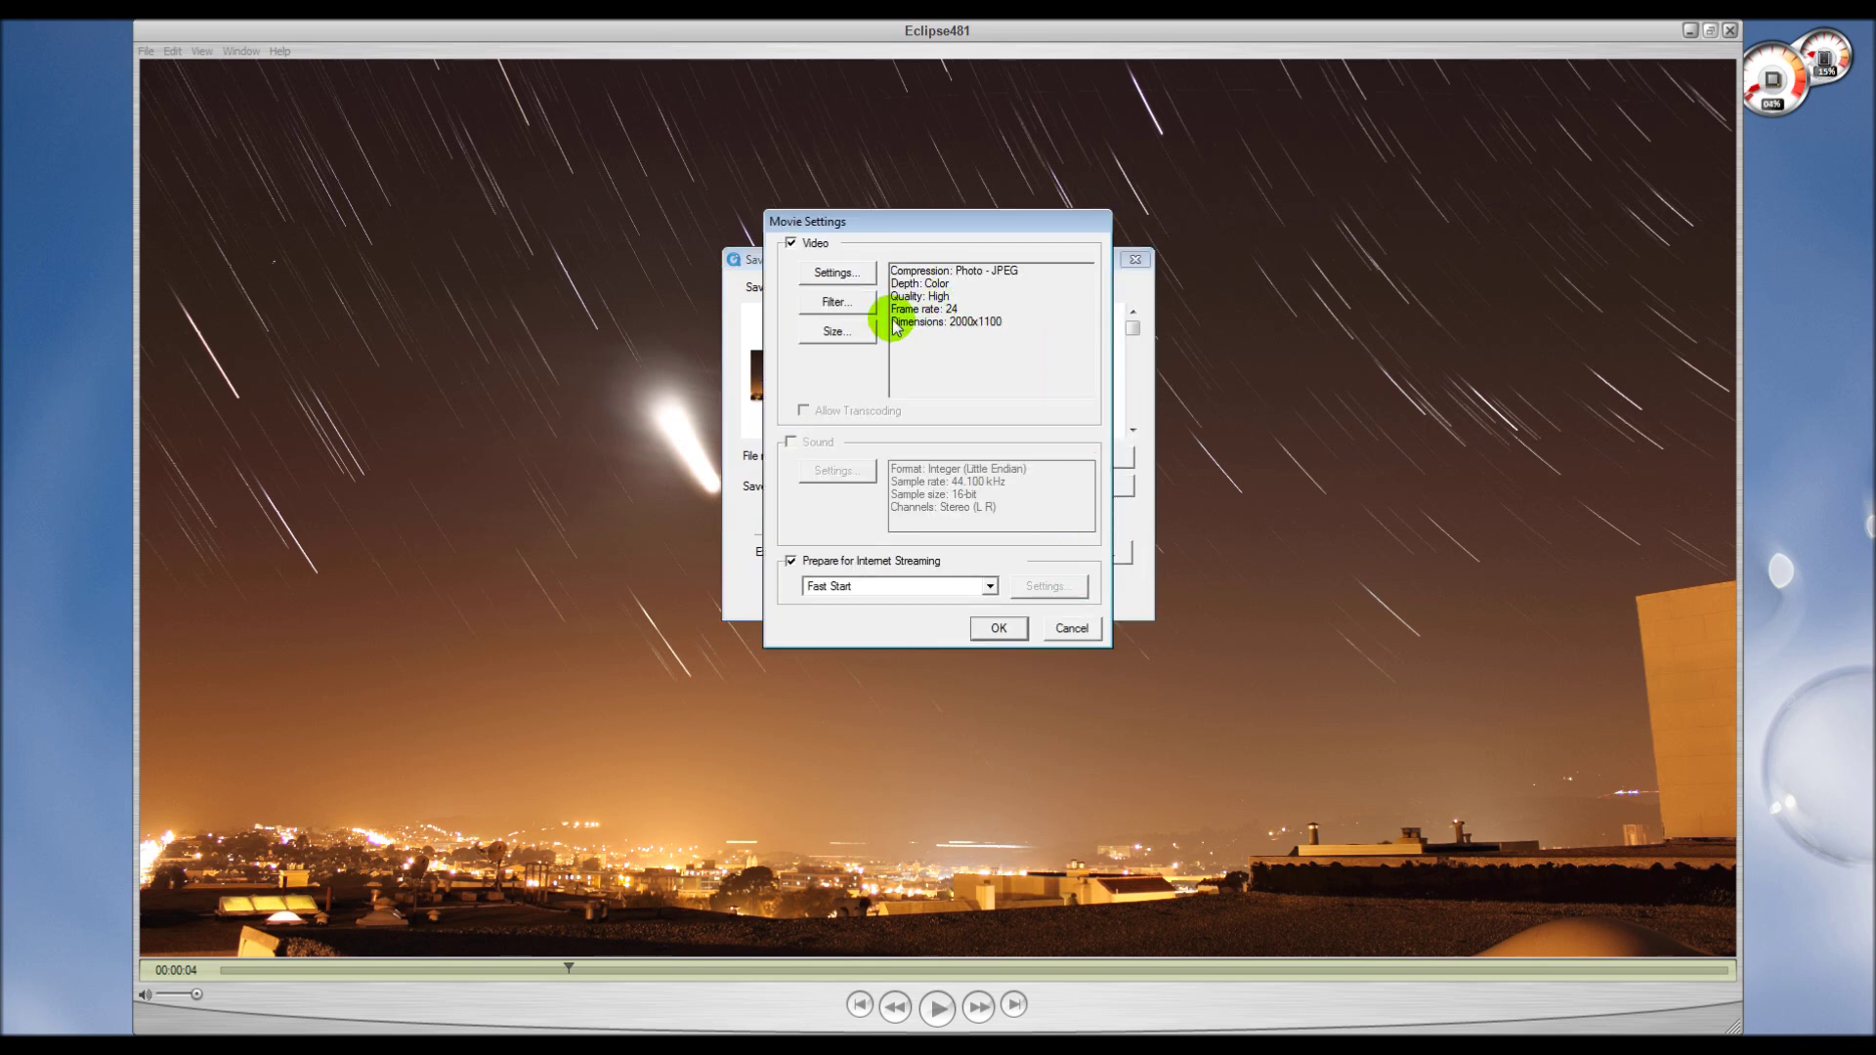
Set the export video size to the 1920 x 1080 HD preset, choosing it twice.
click(863, 333)
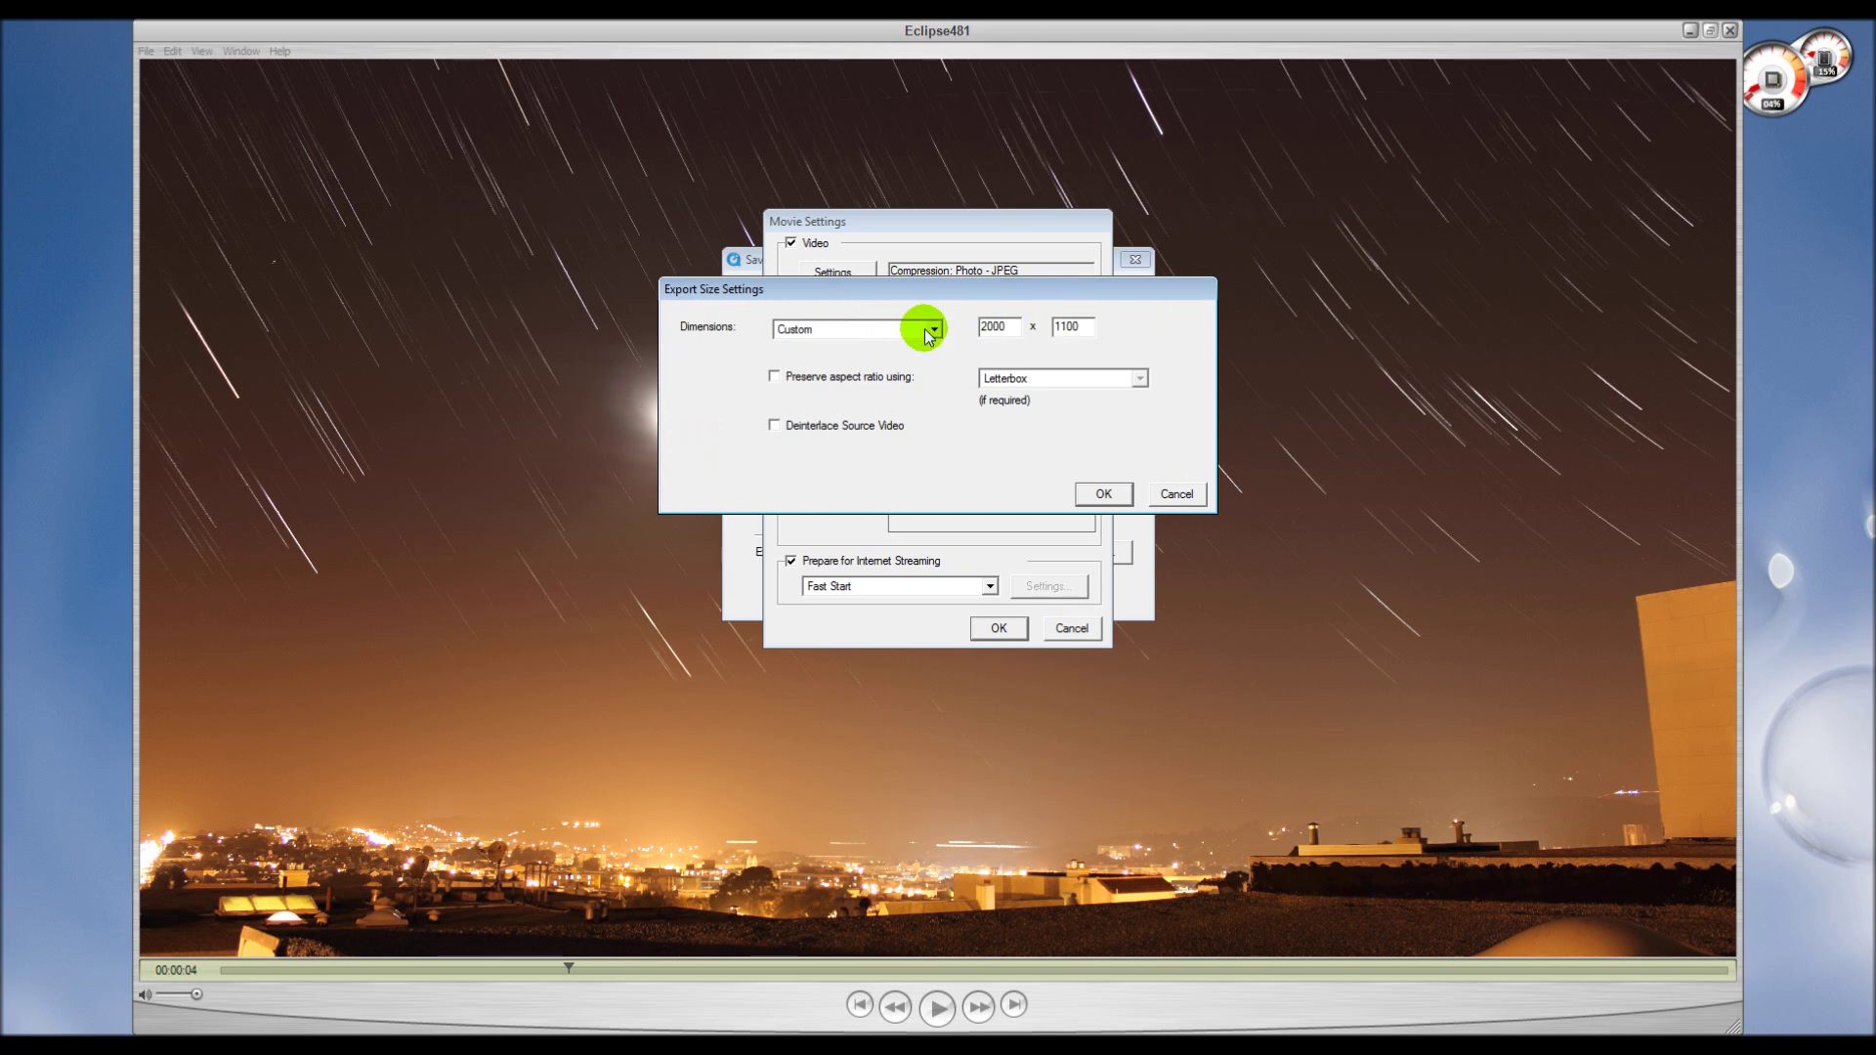
click(932, 330)
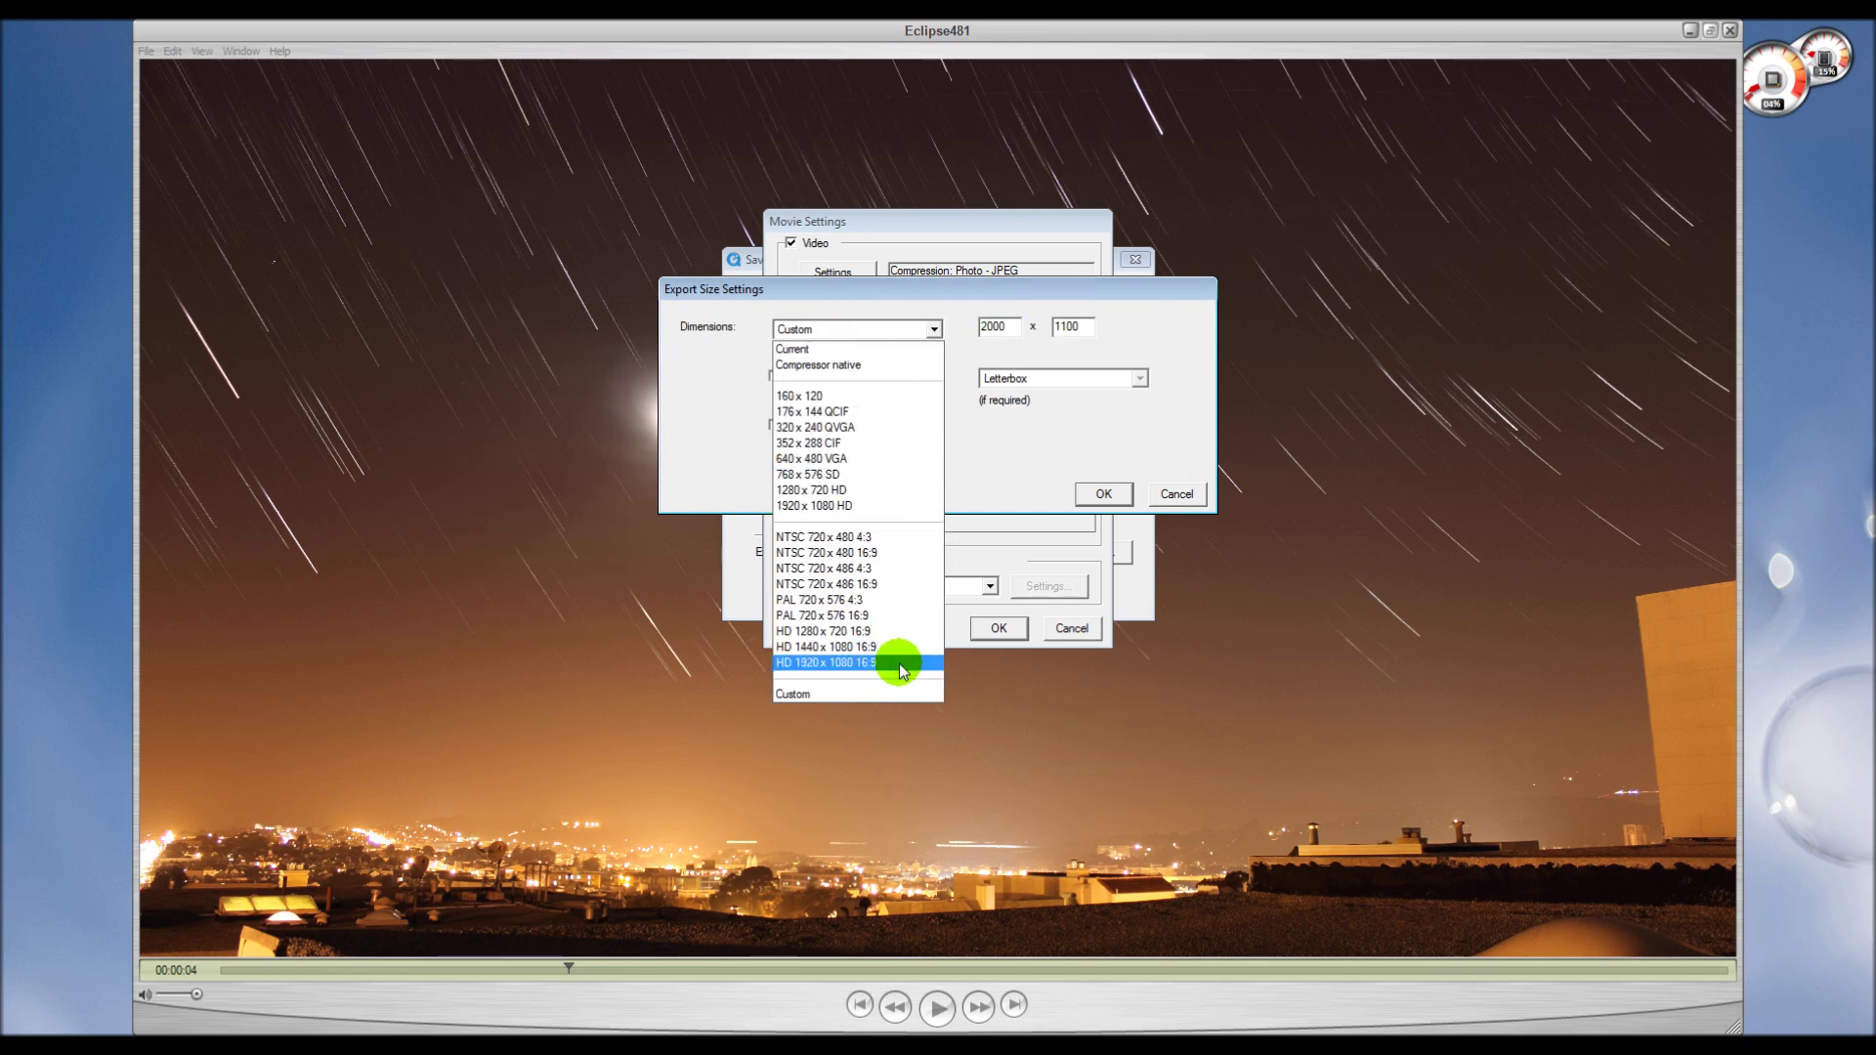
click(900, 664)
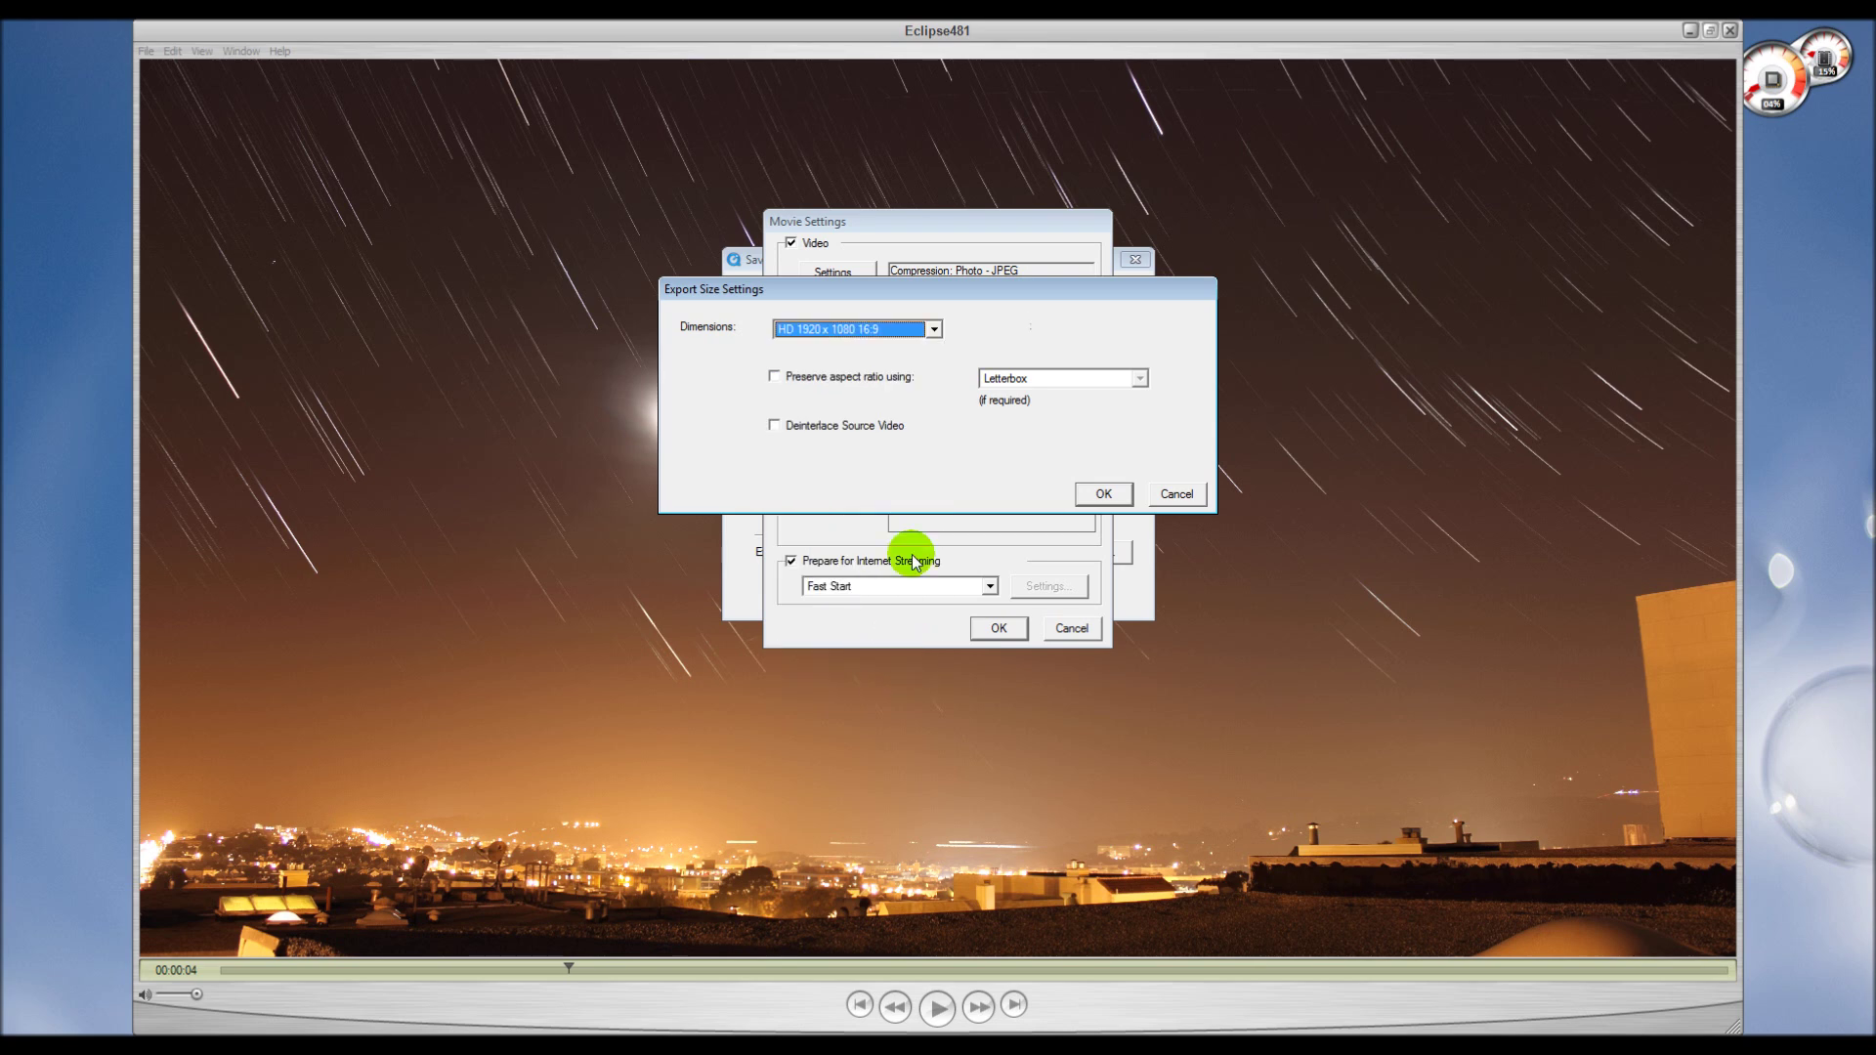
click(1106, 495)
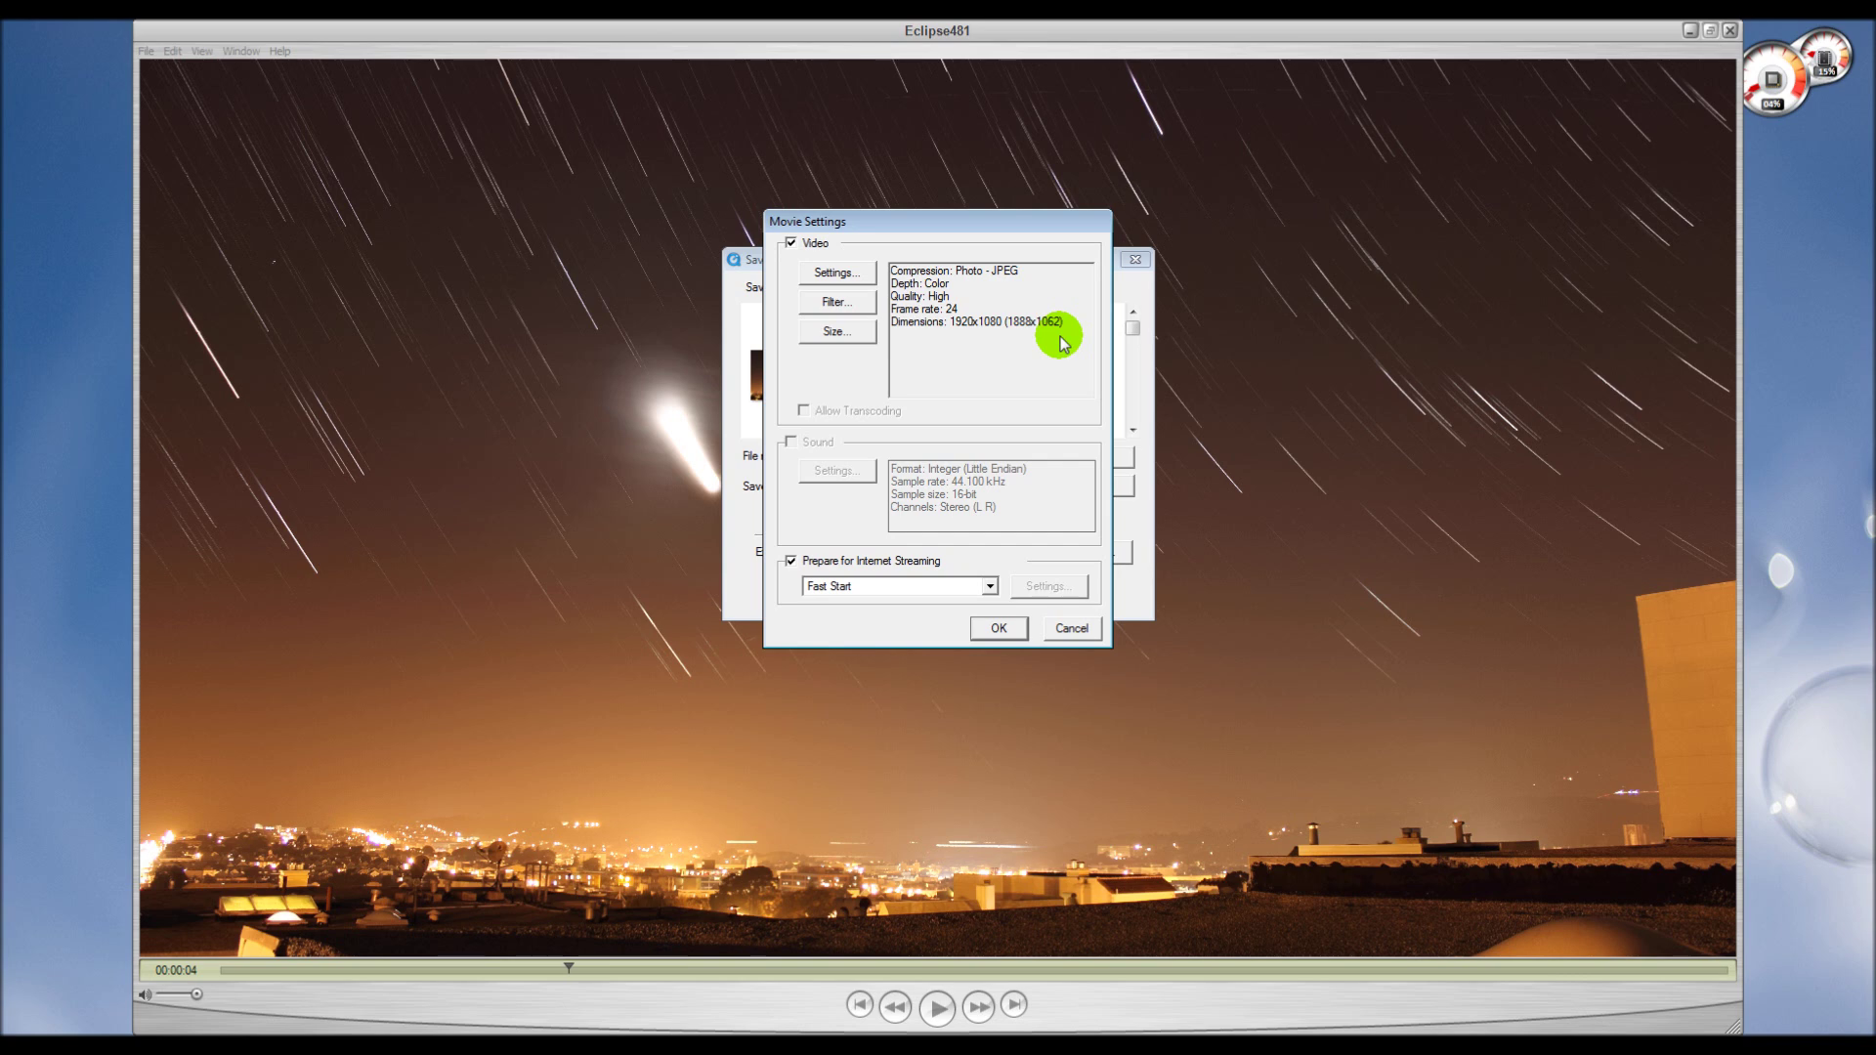
click(833, 332)
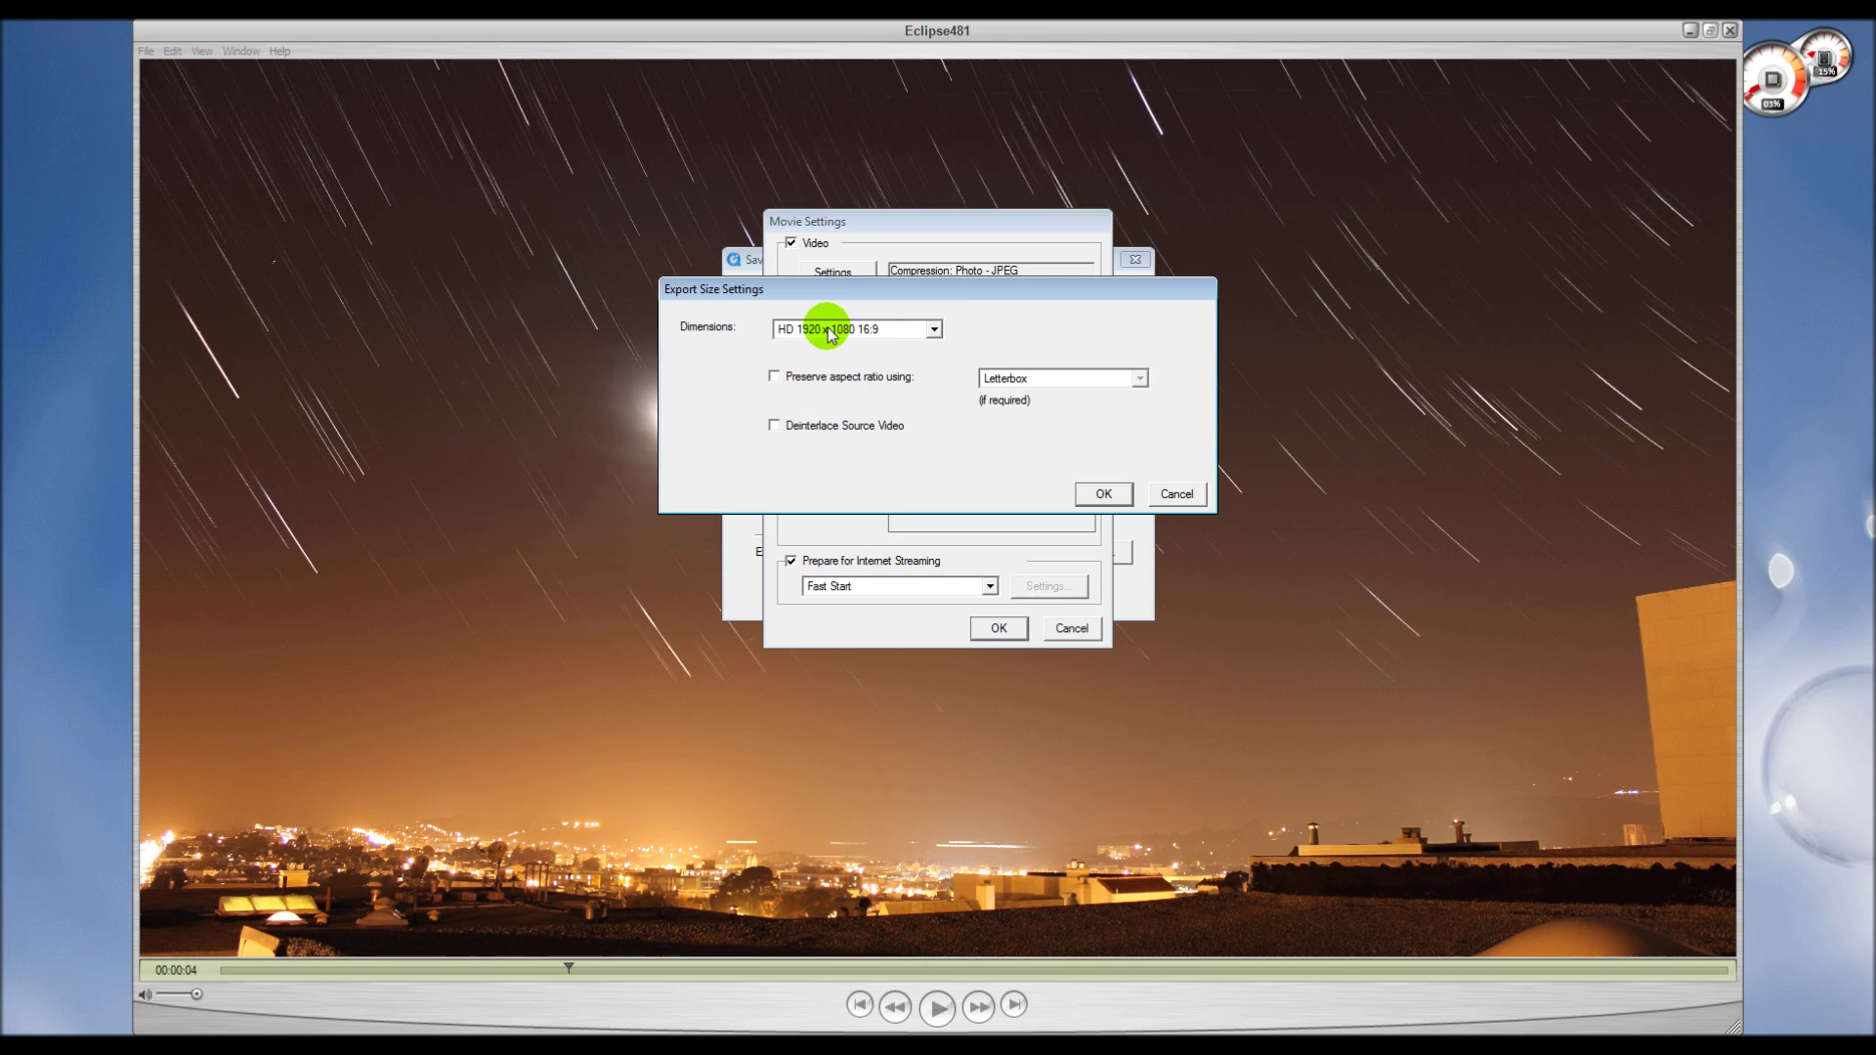
click(935, 330)
click(904, 505)
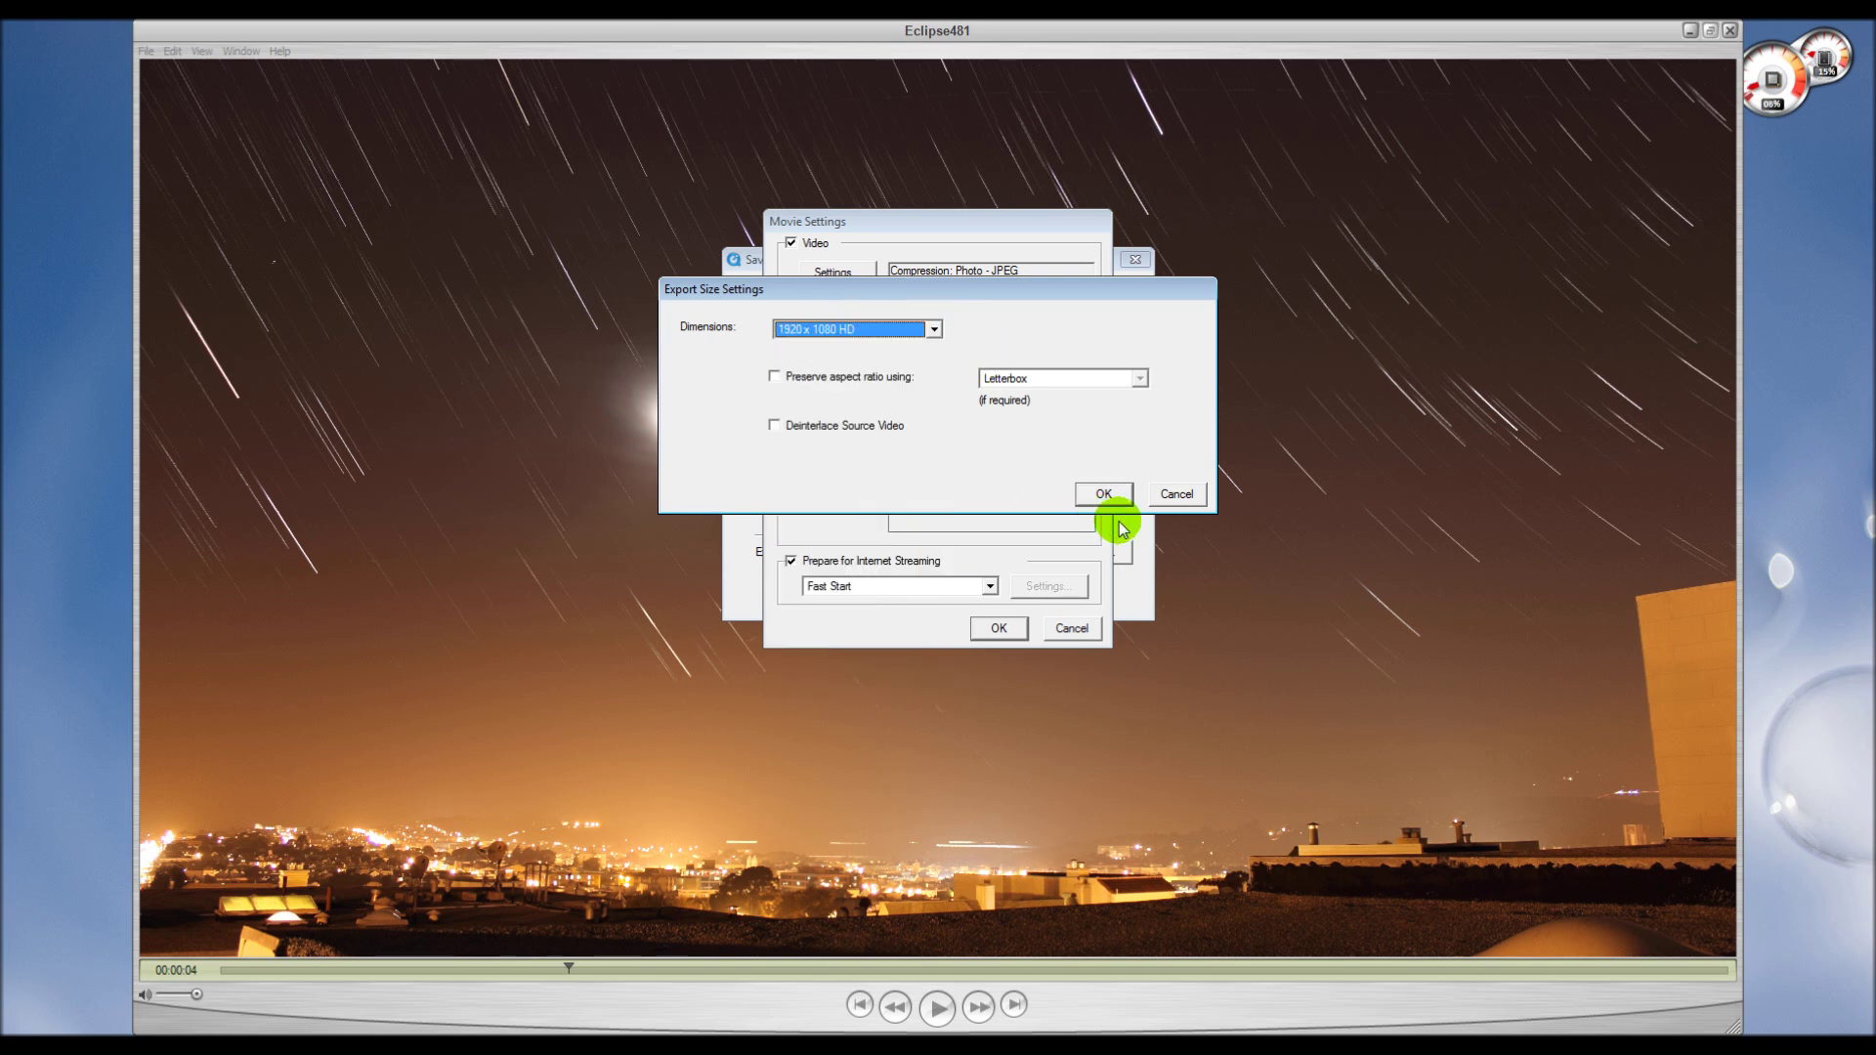
click(1104, 494)
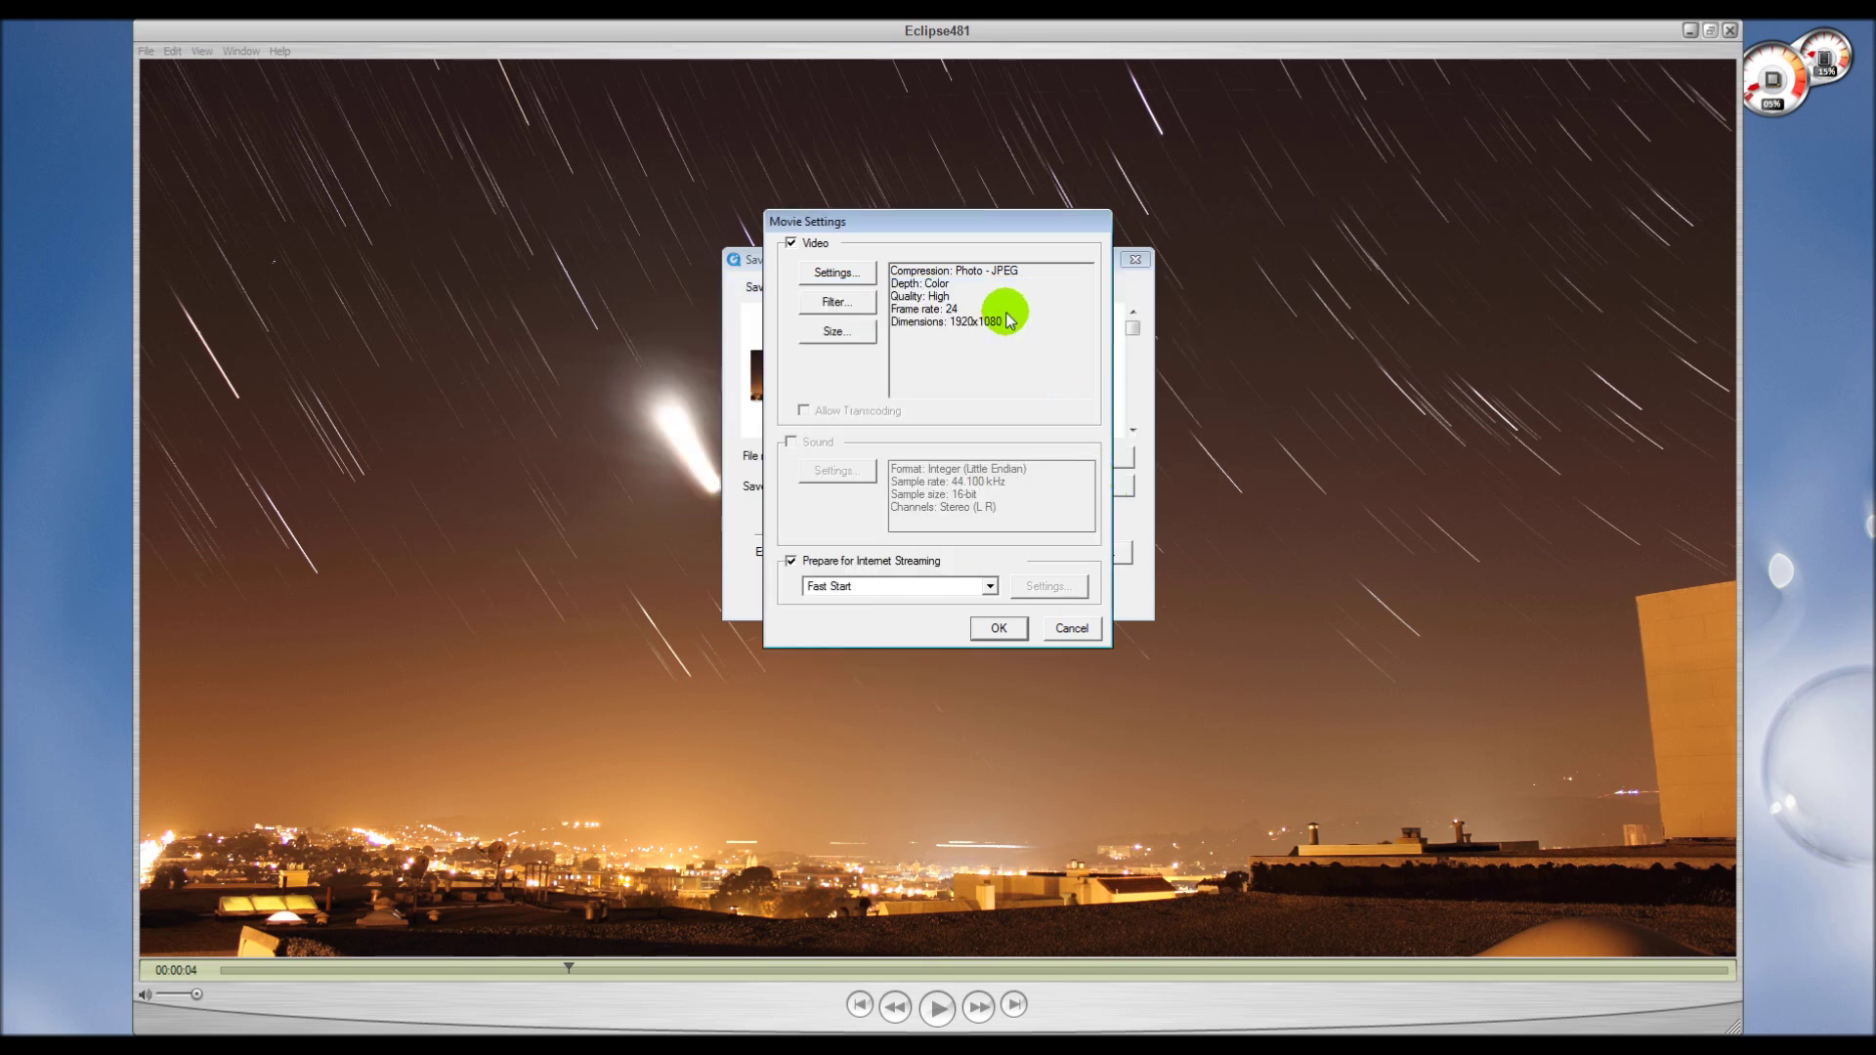
Reconfirm 1920 x 1080 HD as the export size and accept the movie settings.
click(847, 334)
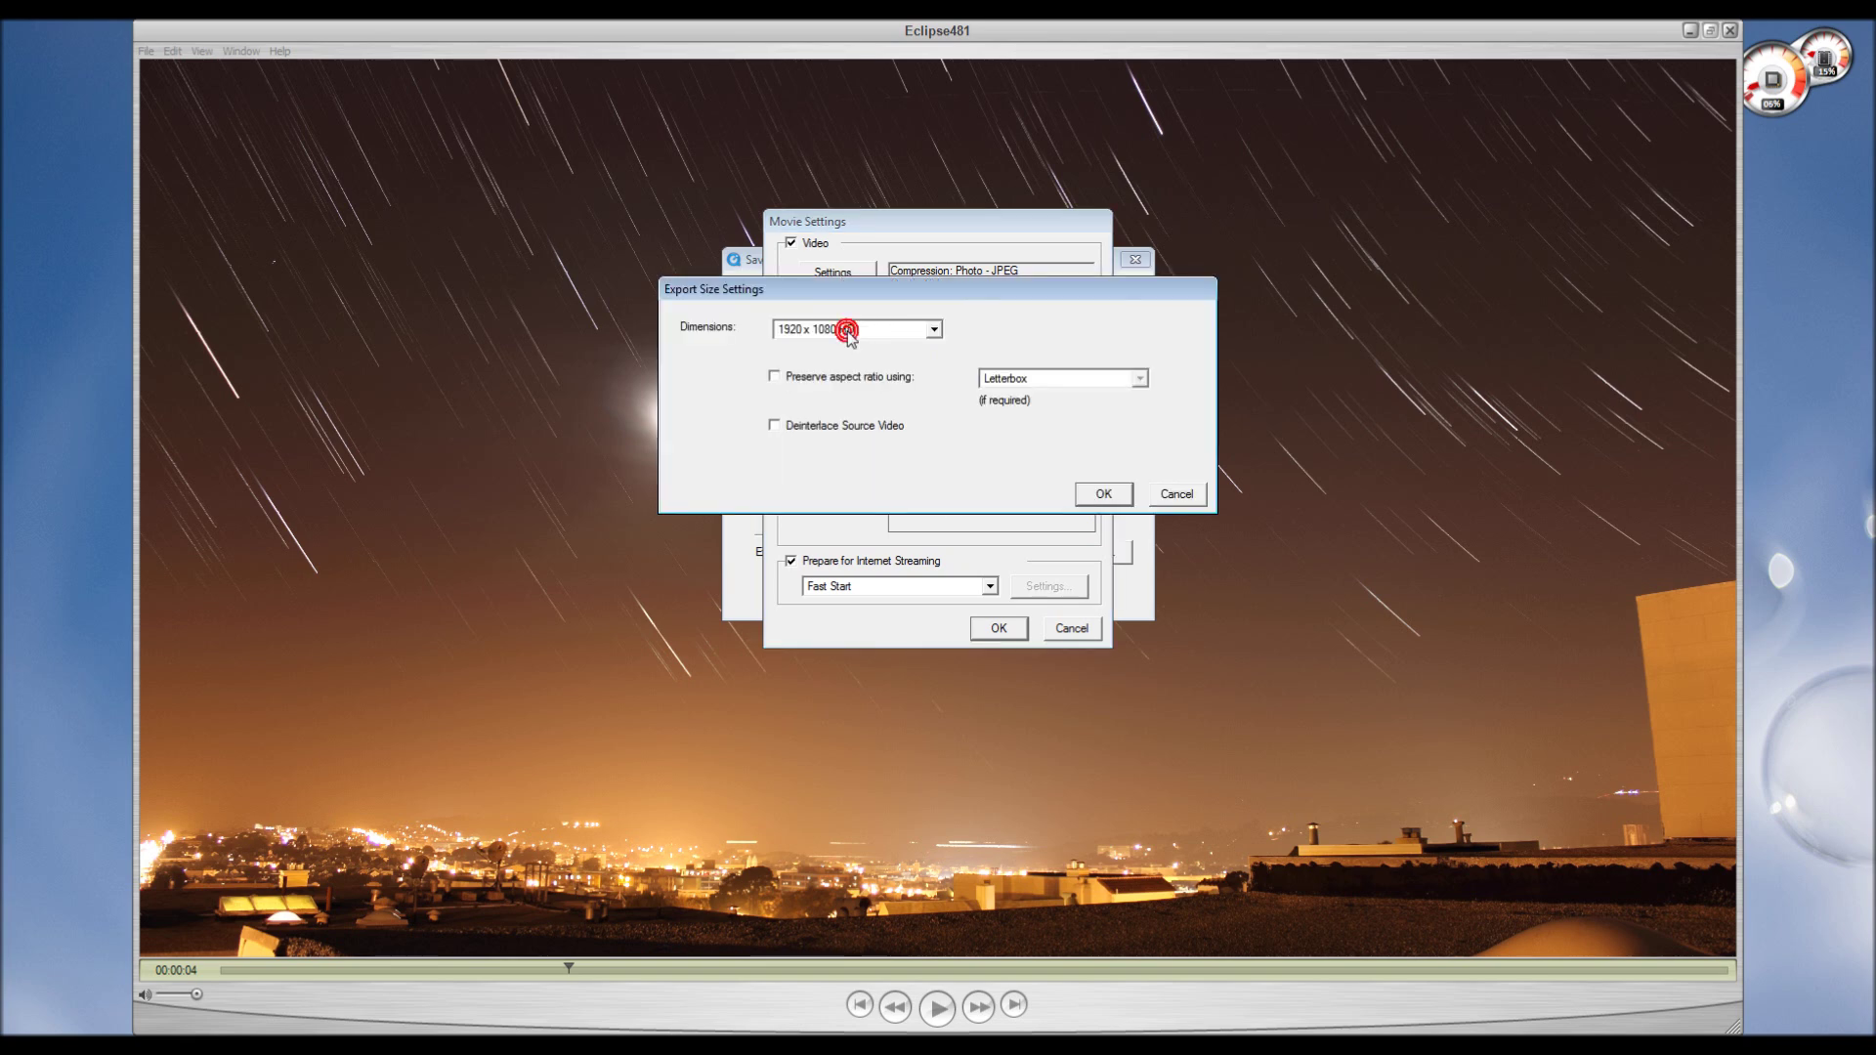
click(925, 329)
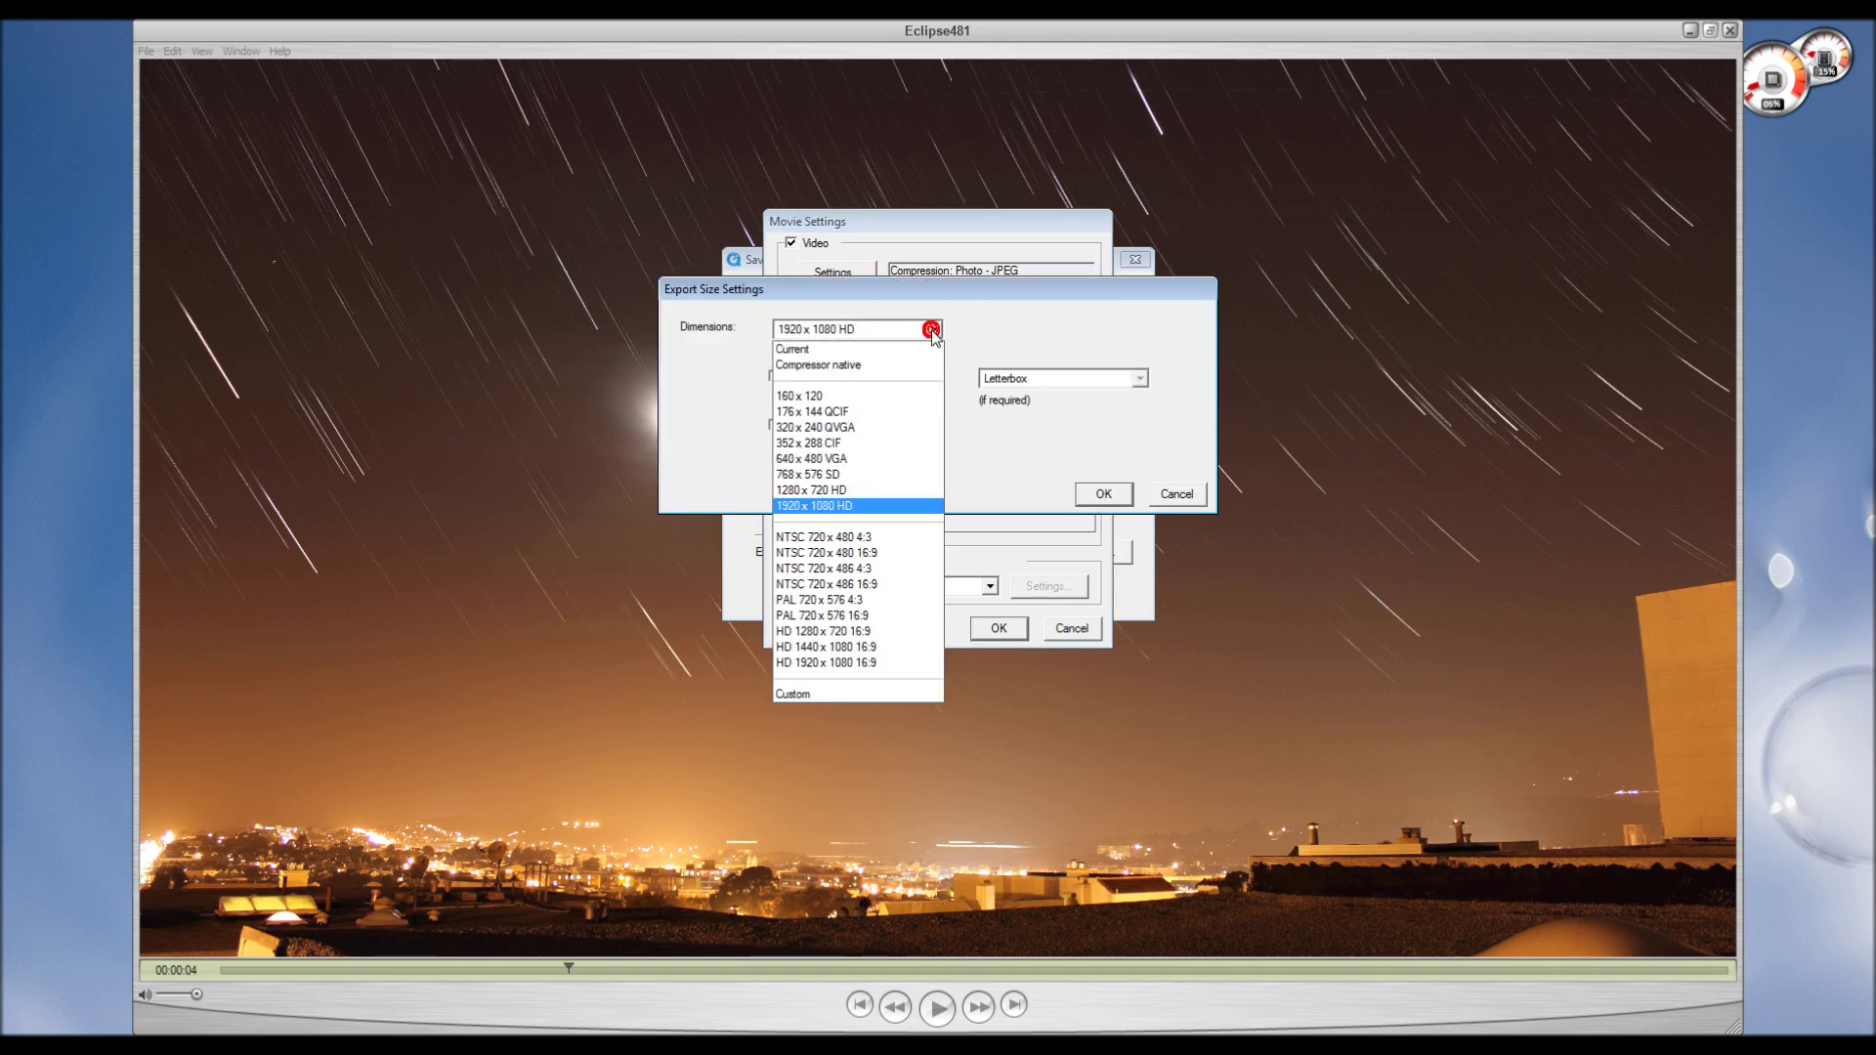
click(803, 506)
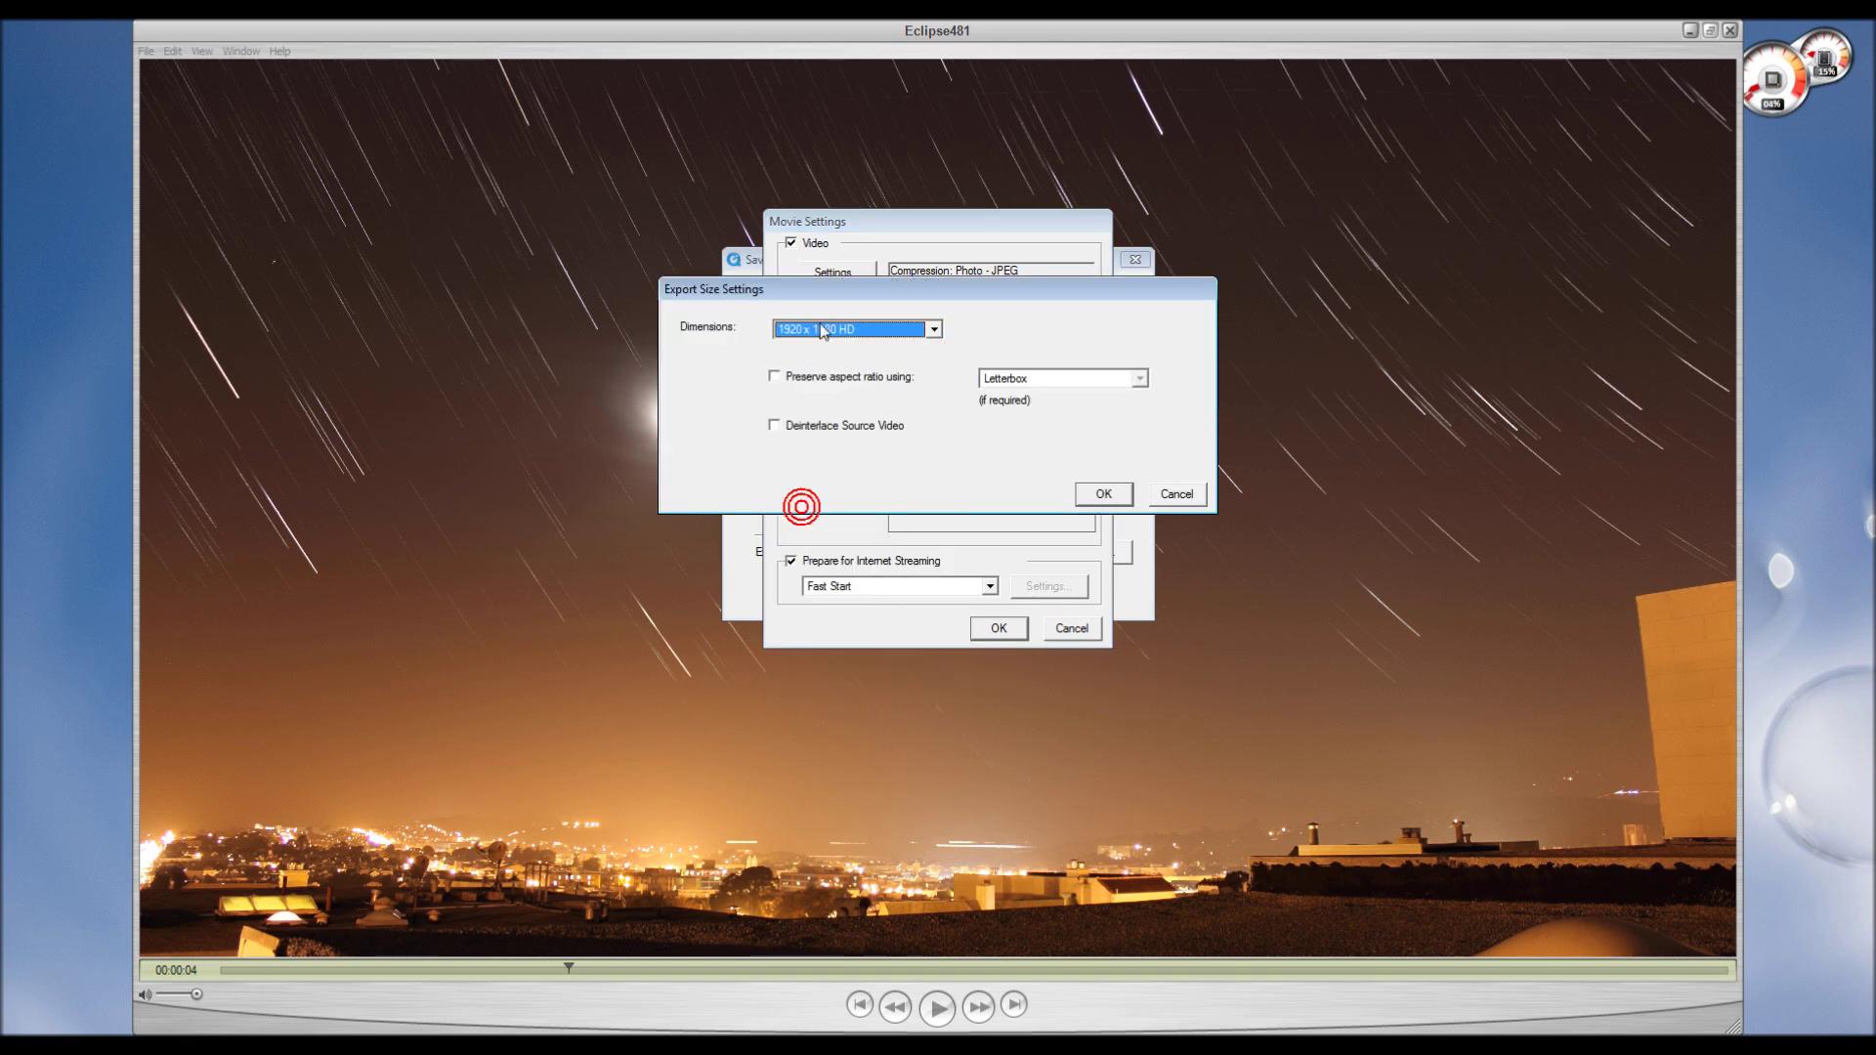
click(1103, 493)
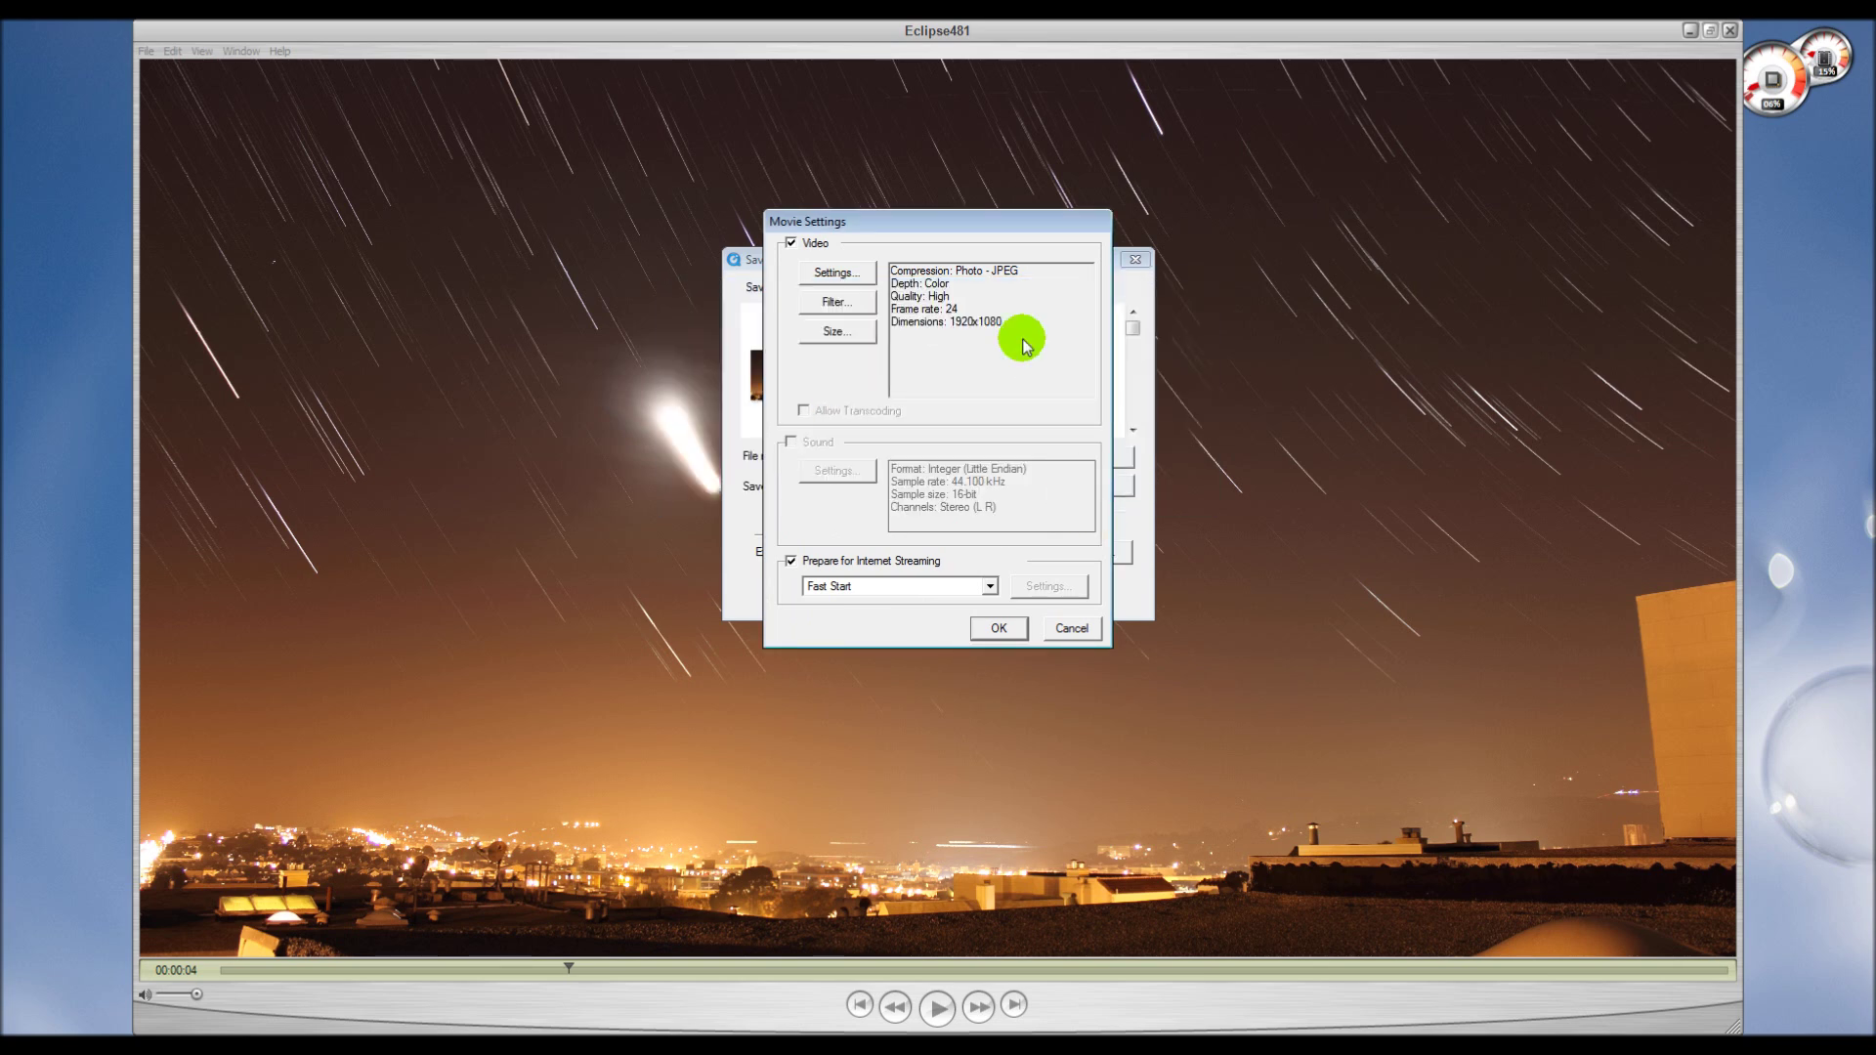
click(1065, 630)
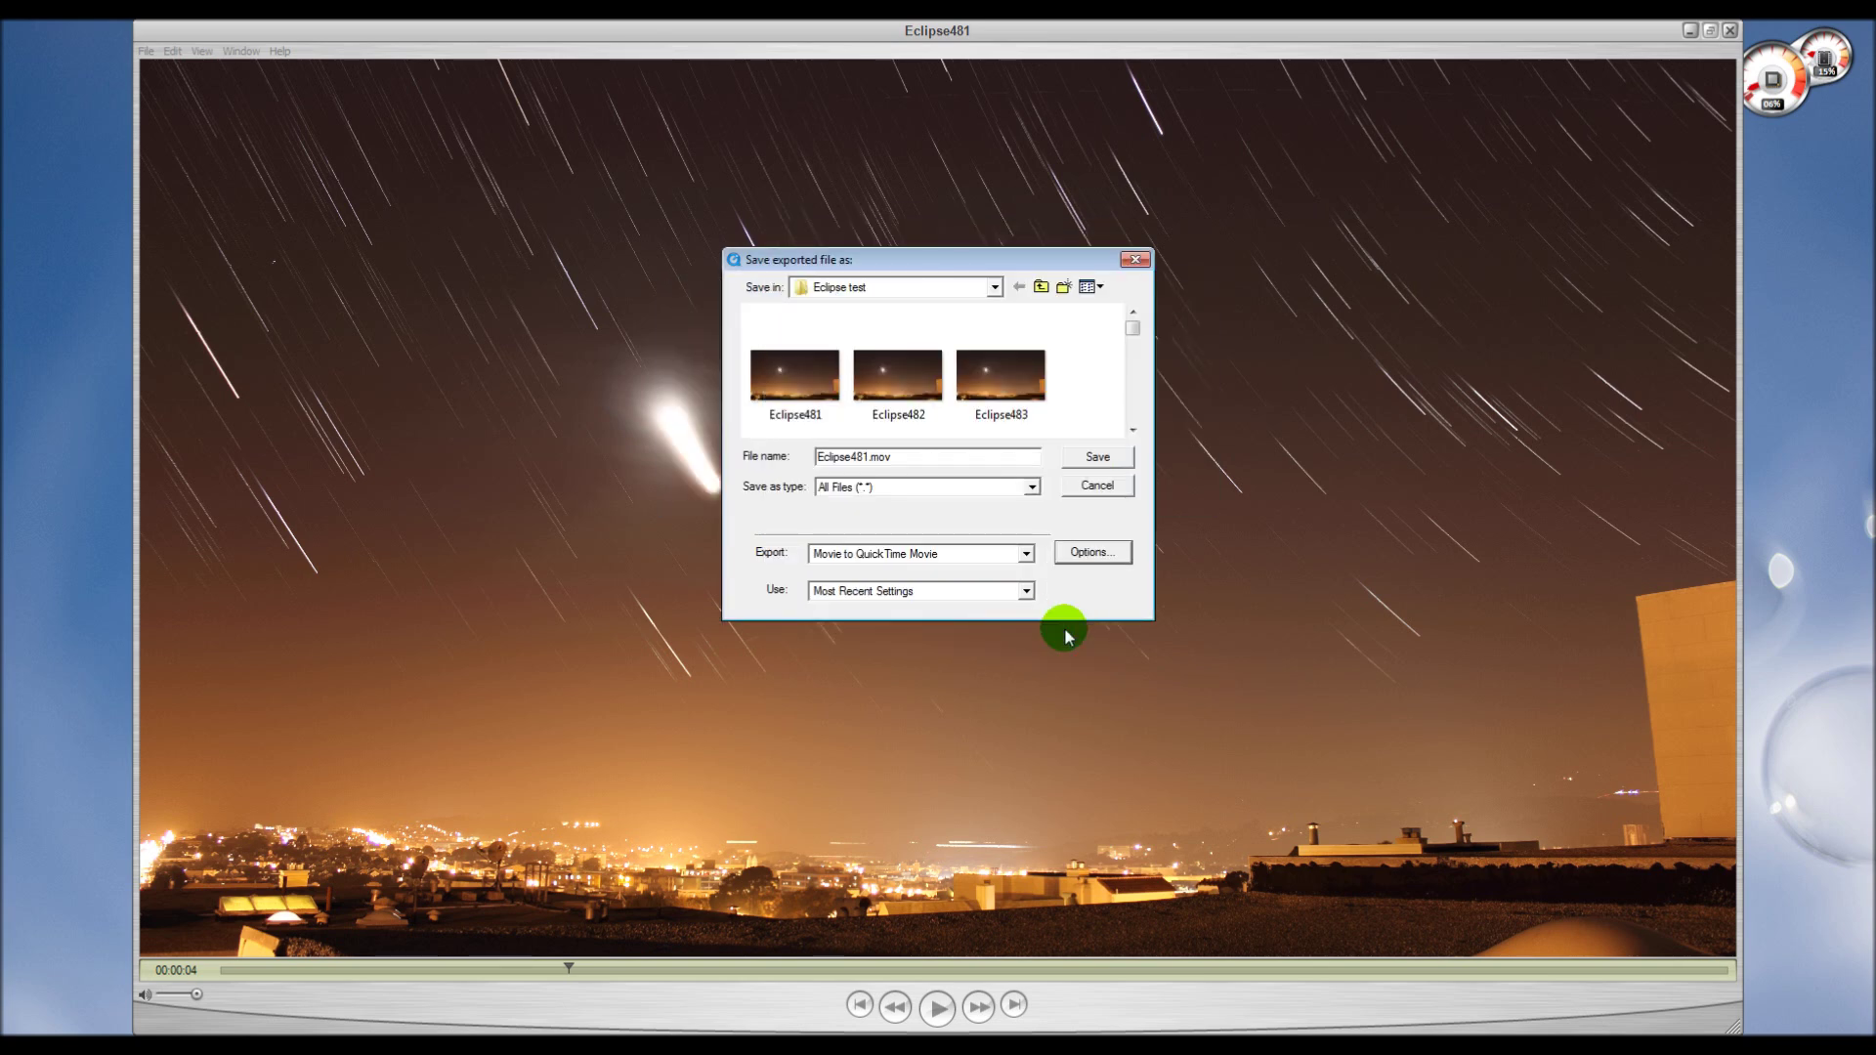
Switch the export format to MPEG-4 with MP4 as the file format.
click(1026, 554)
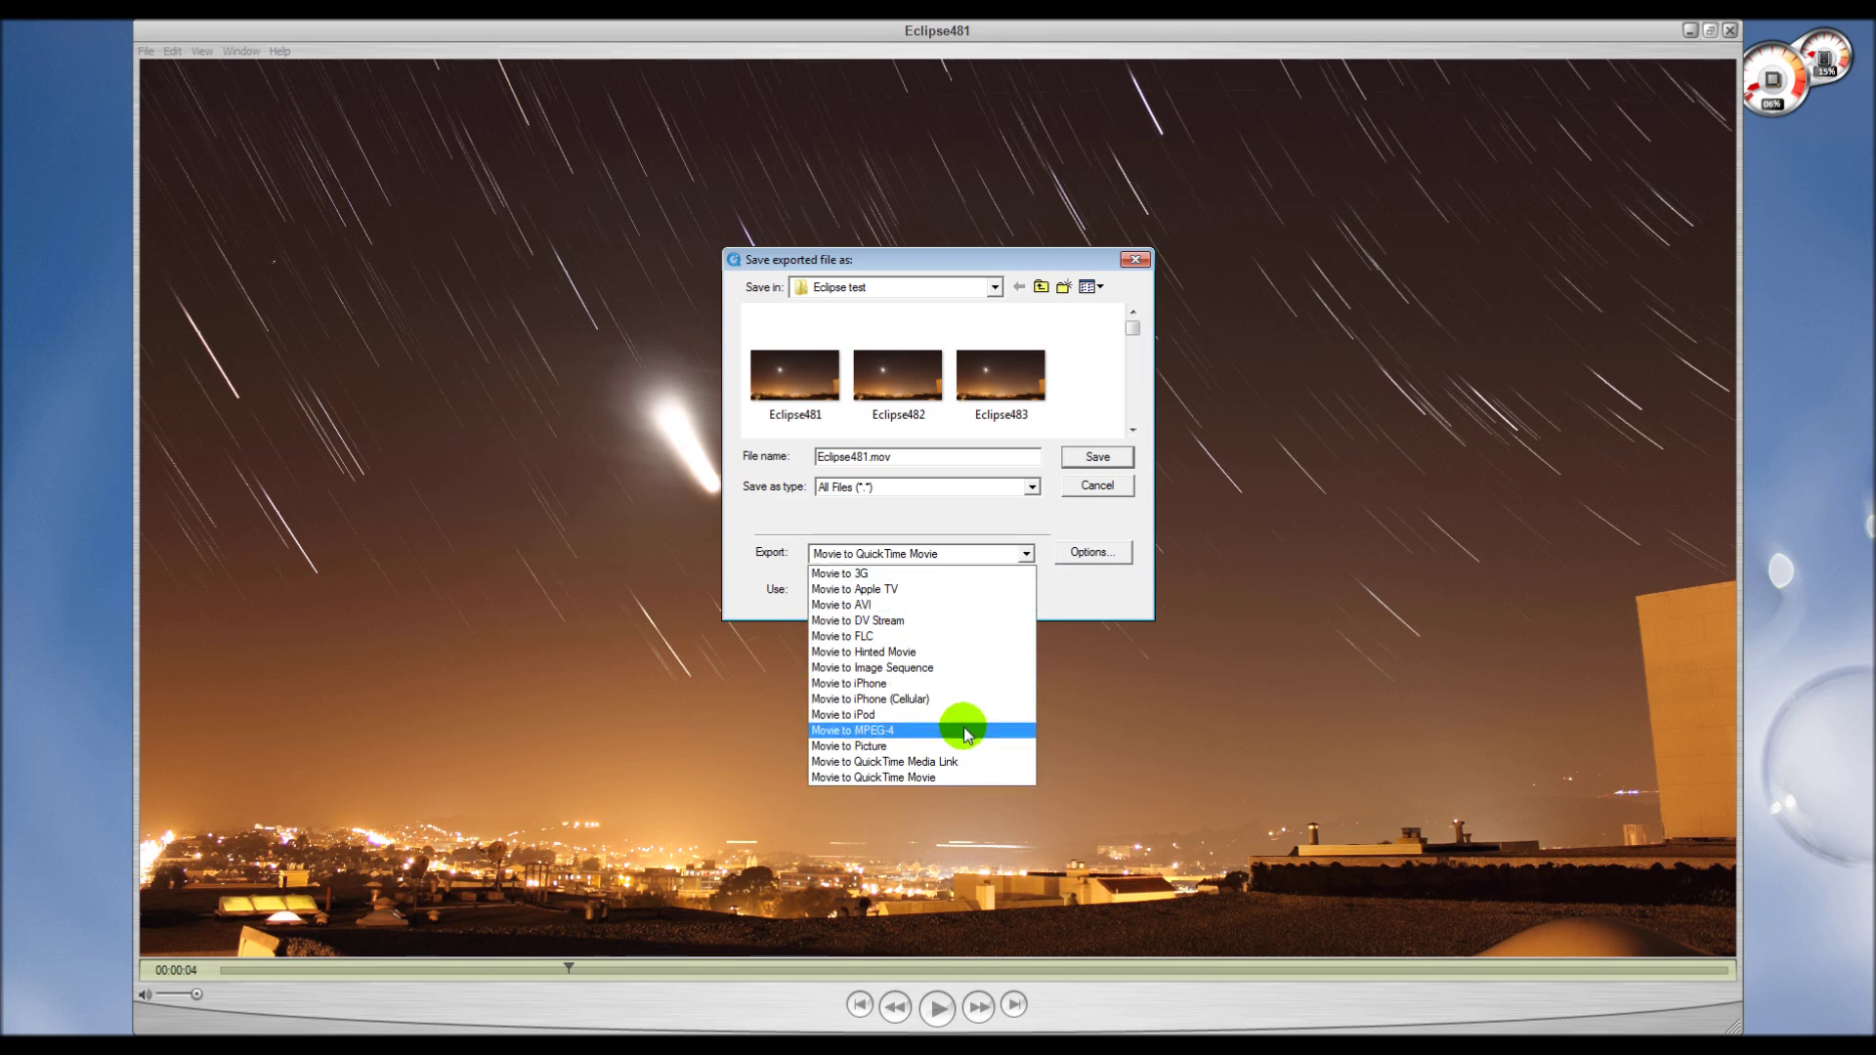
click(967, 731)
click(1085, 553)
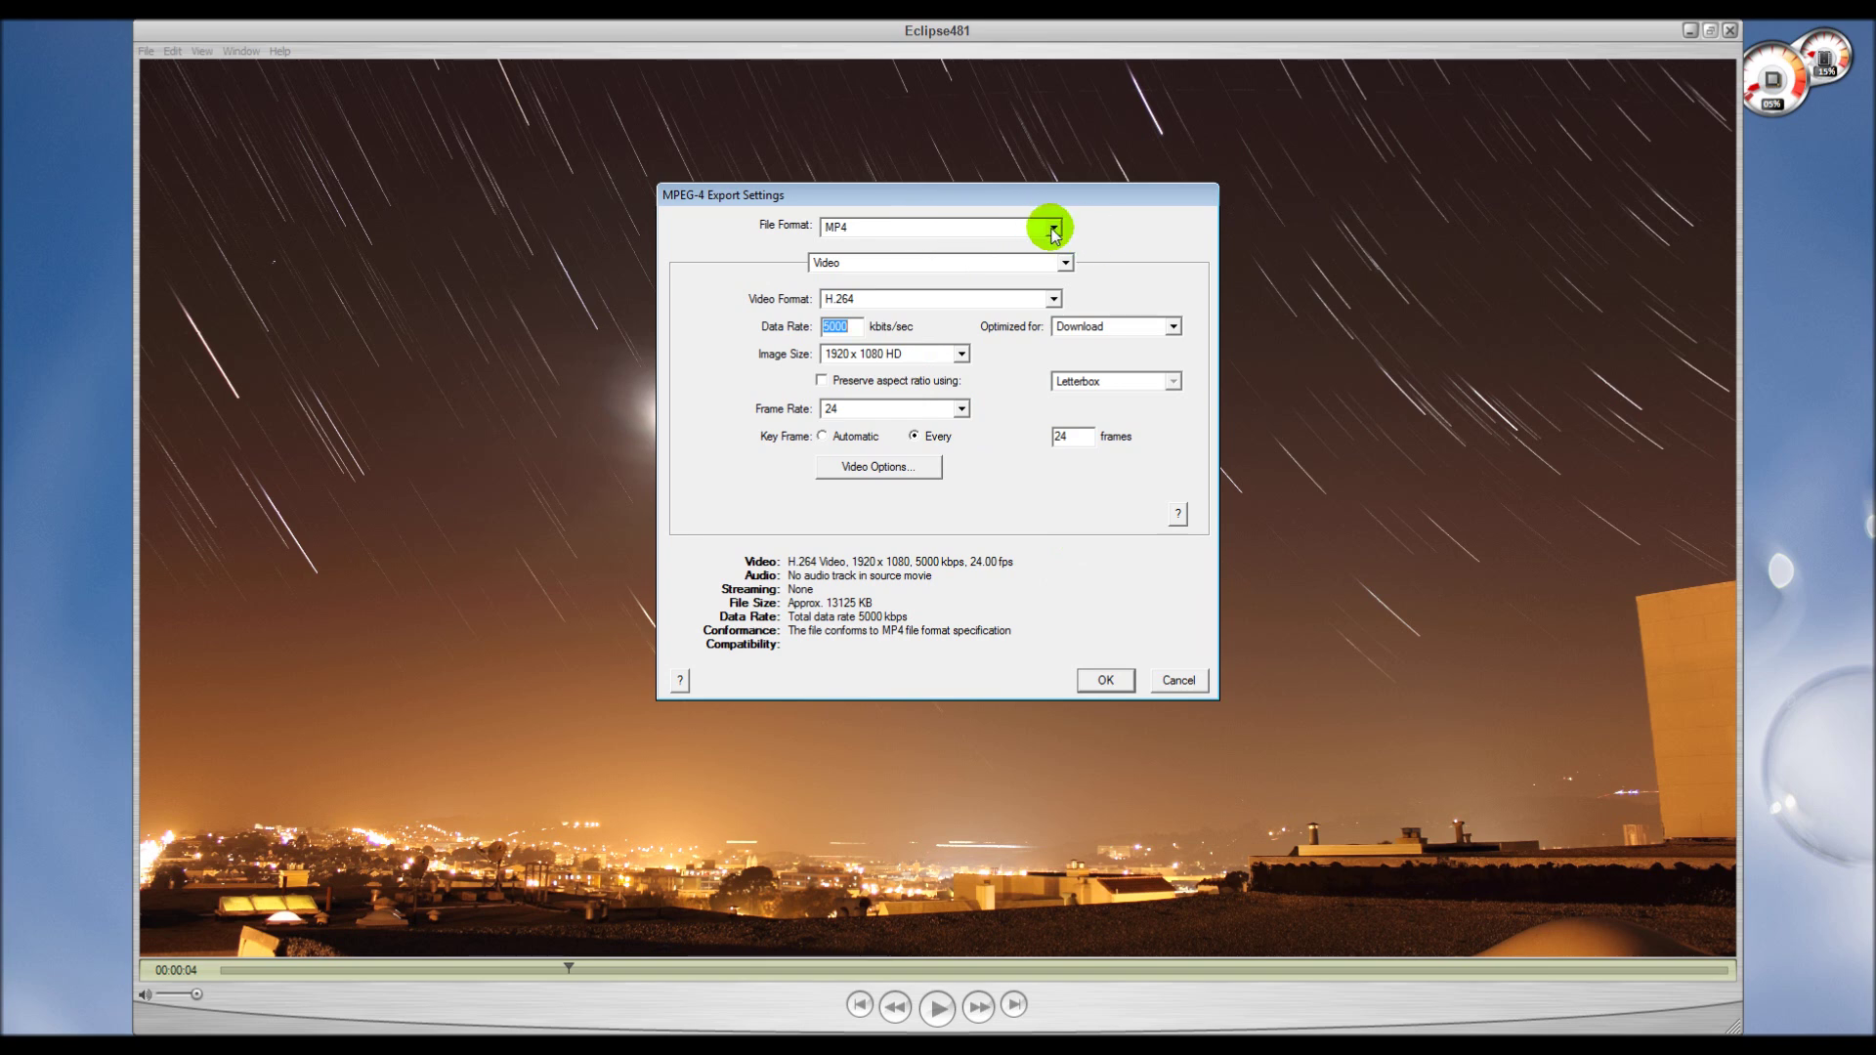
click(1053, 229)
click(1004, 248)
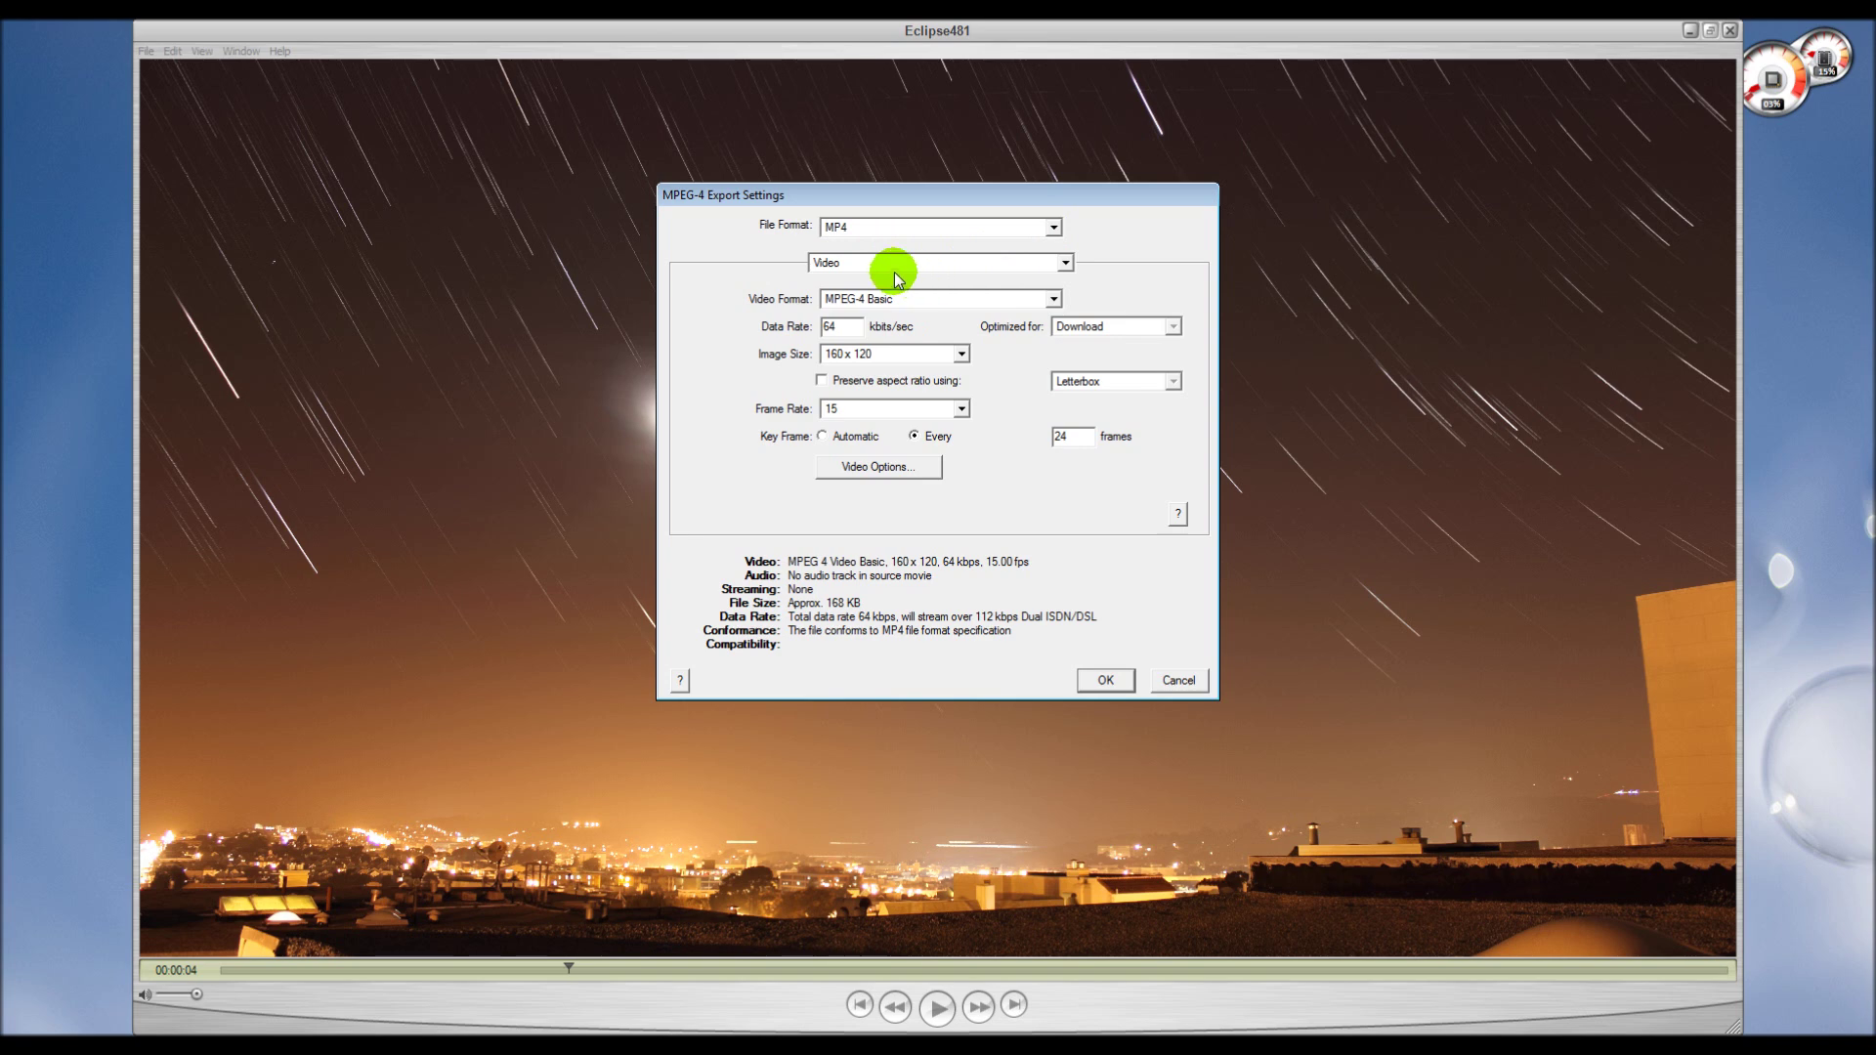
Use H.264 video encoding with a 5000 kbps data rate.
click(1055, 299)
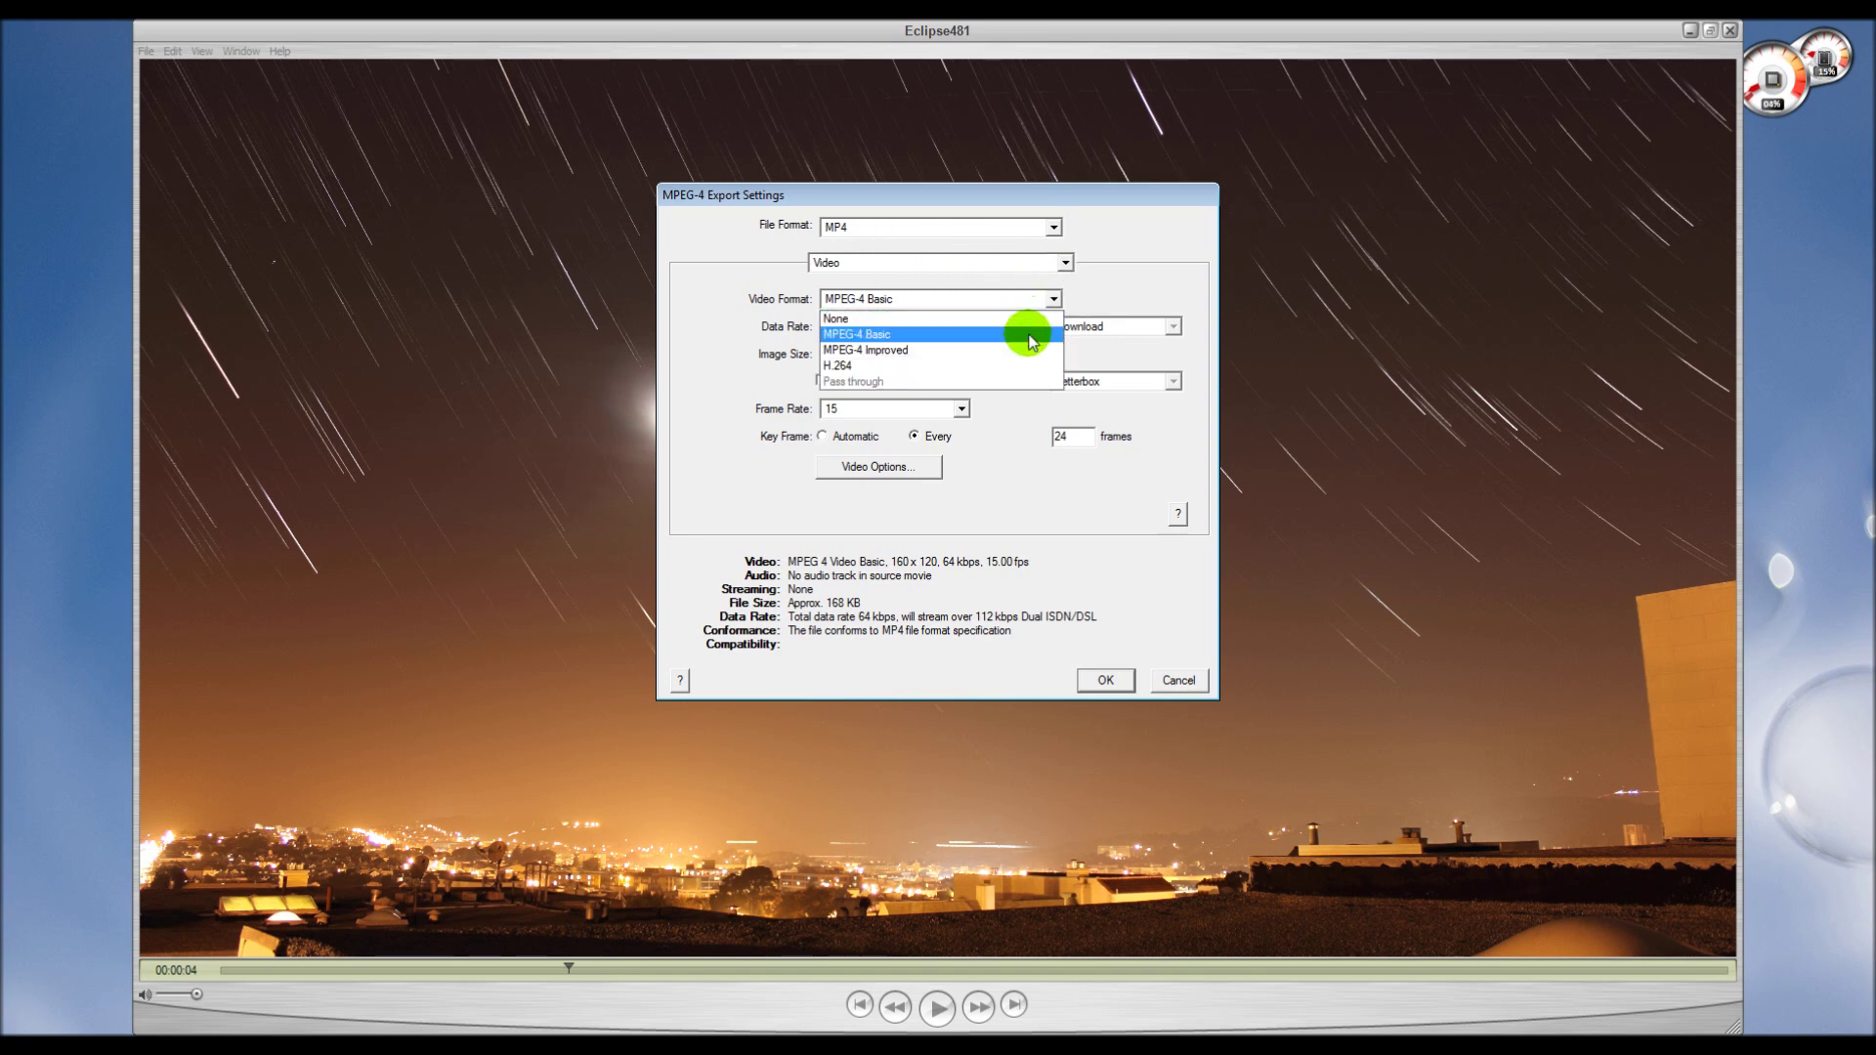
click(1018, 367)
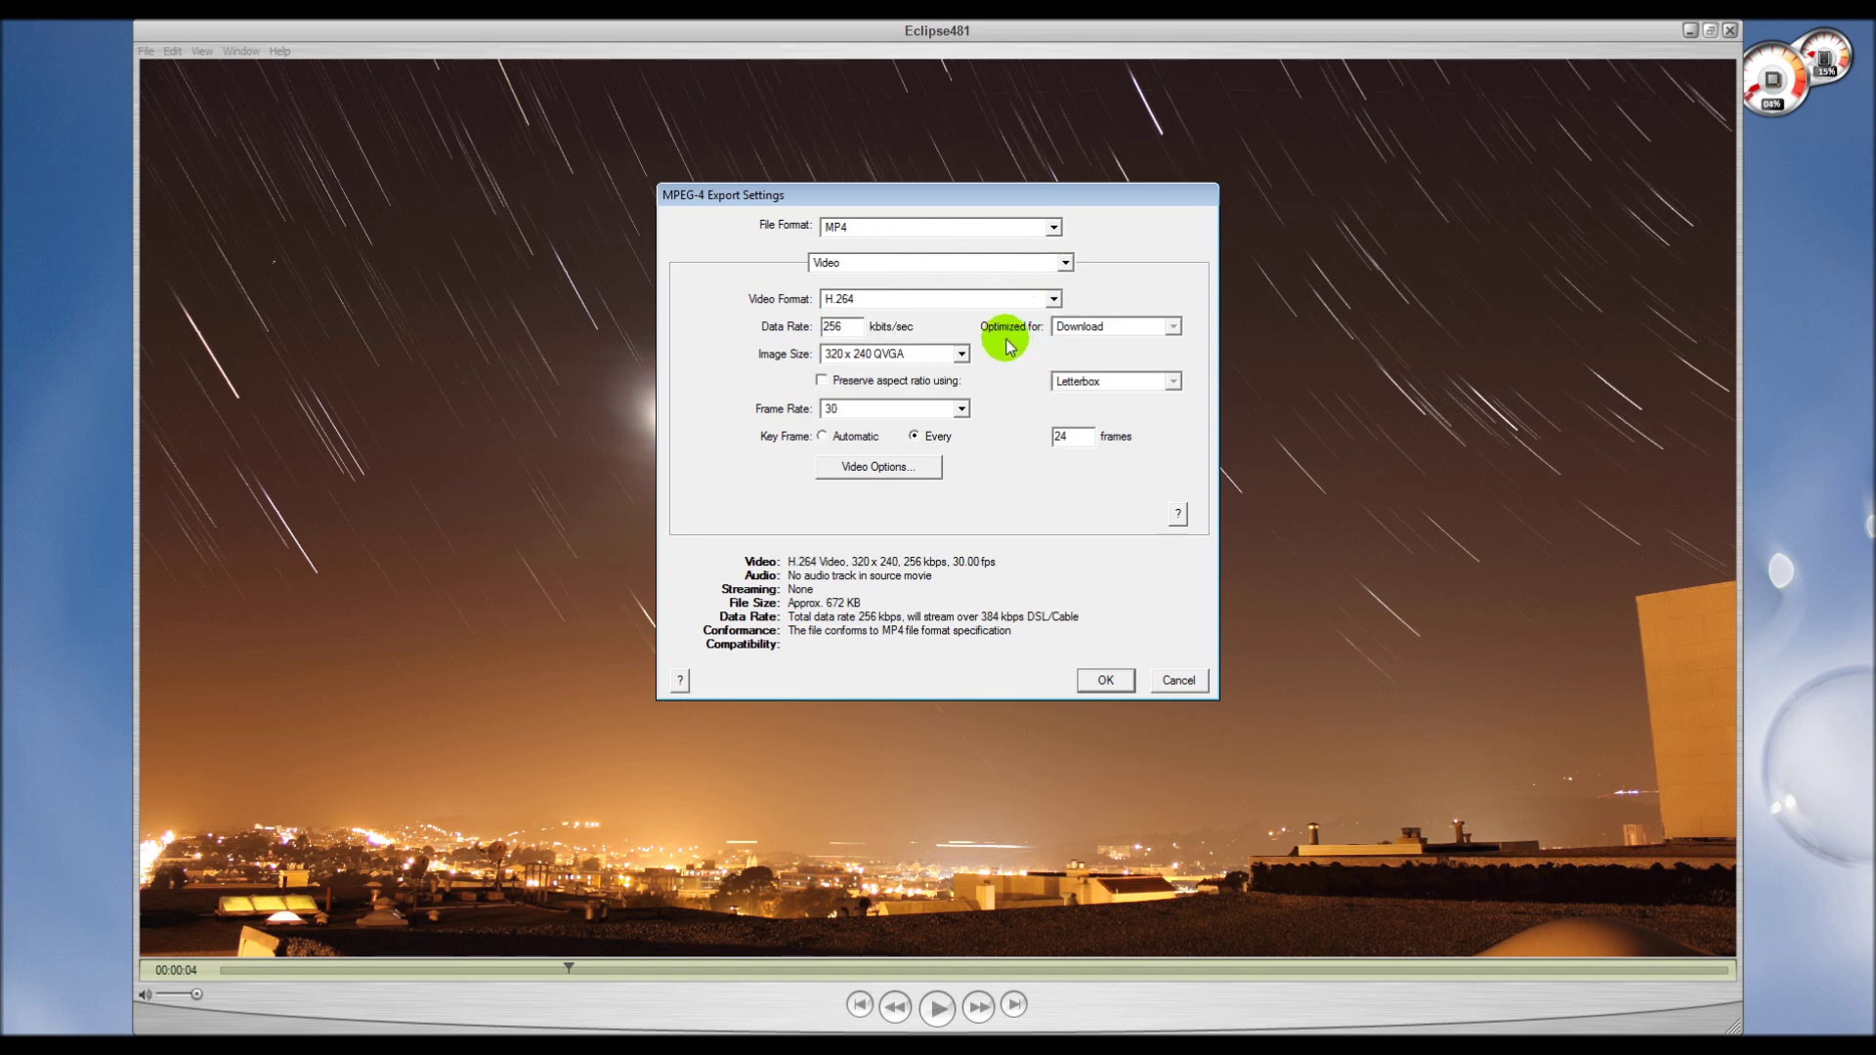
double_click(851, 326)
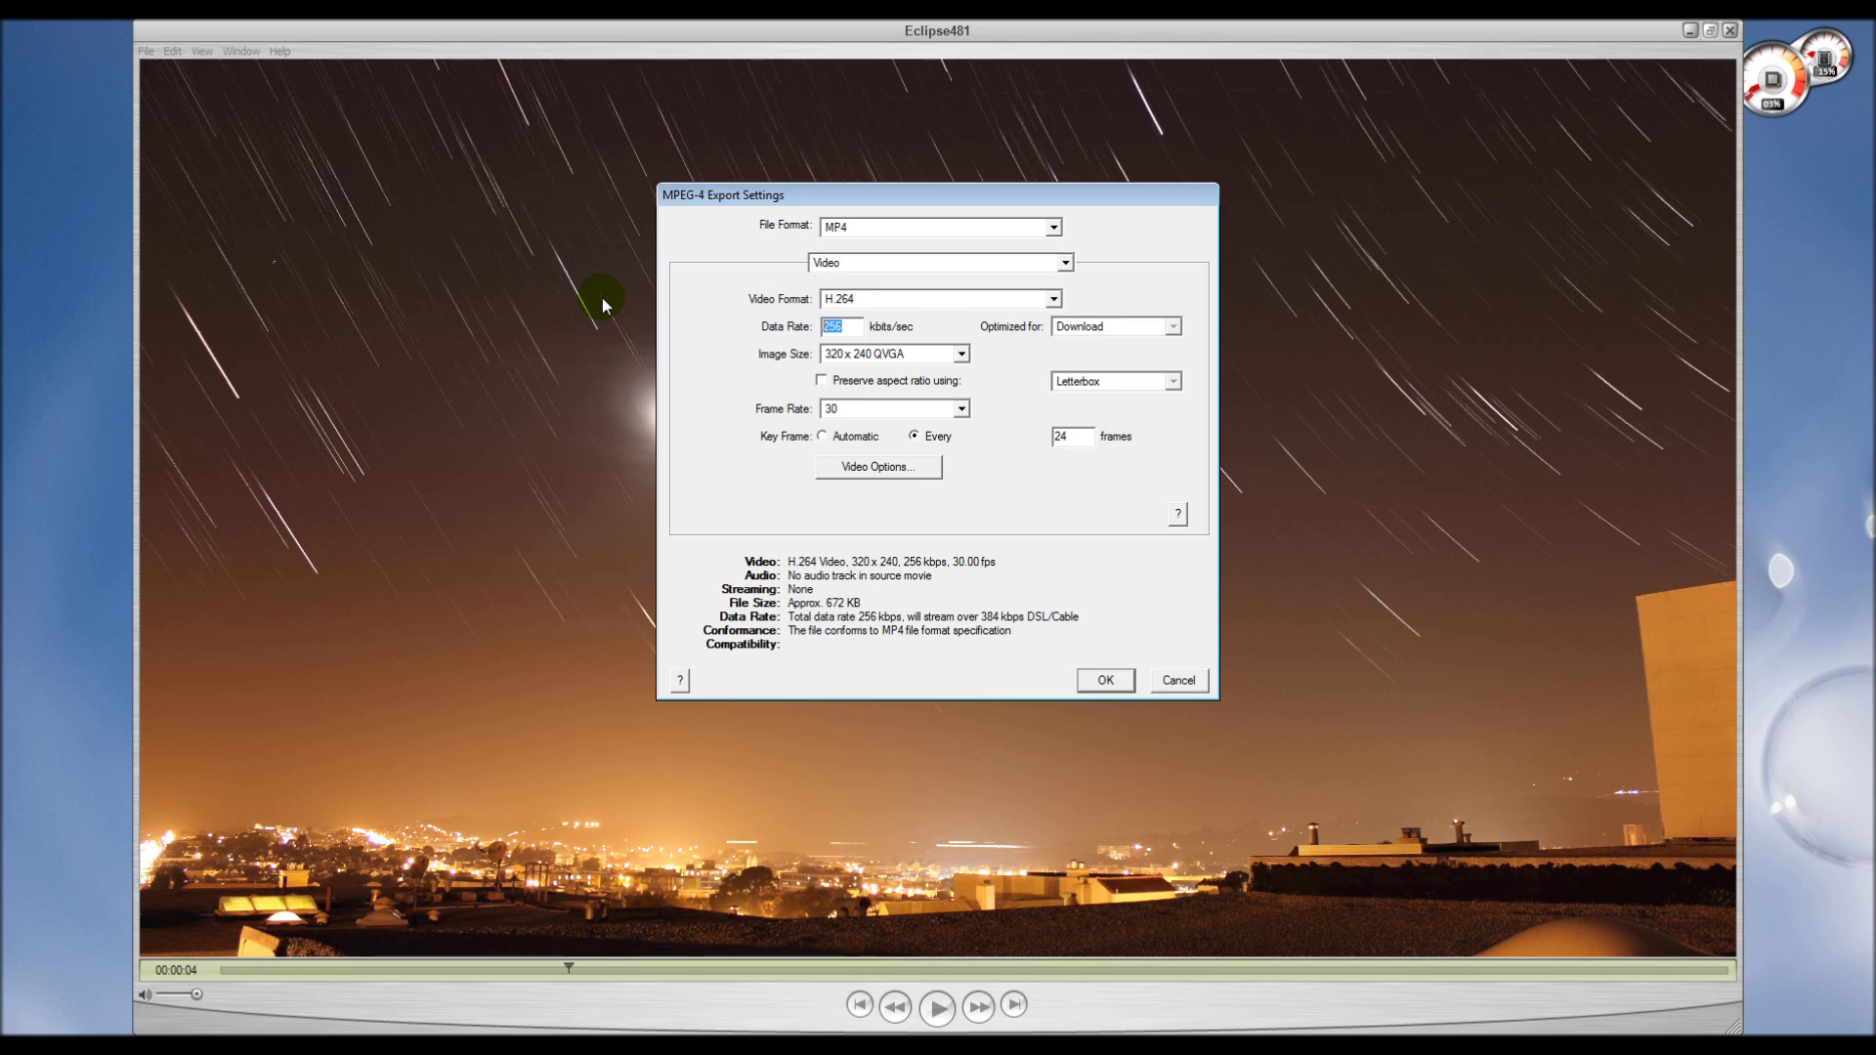
text(5000)
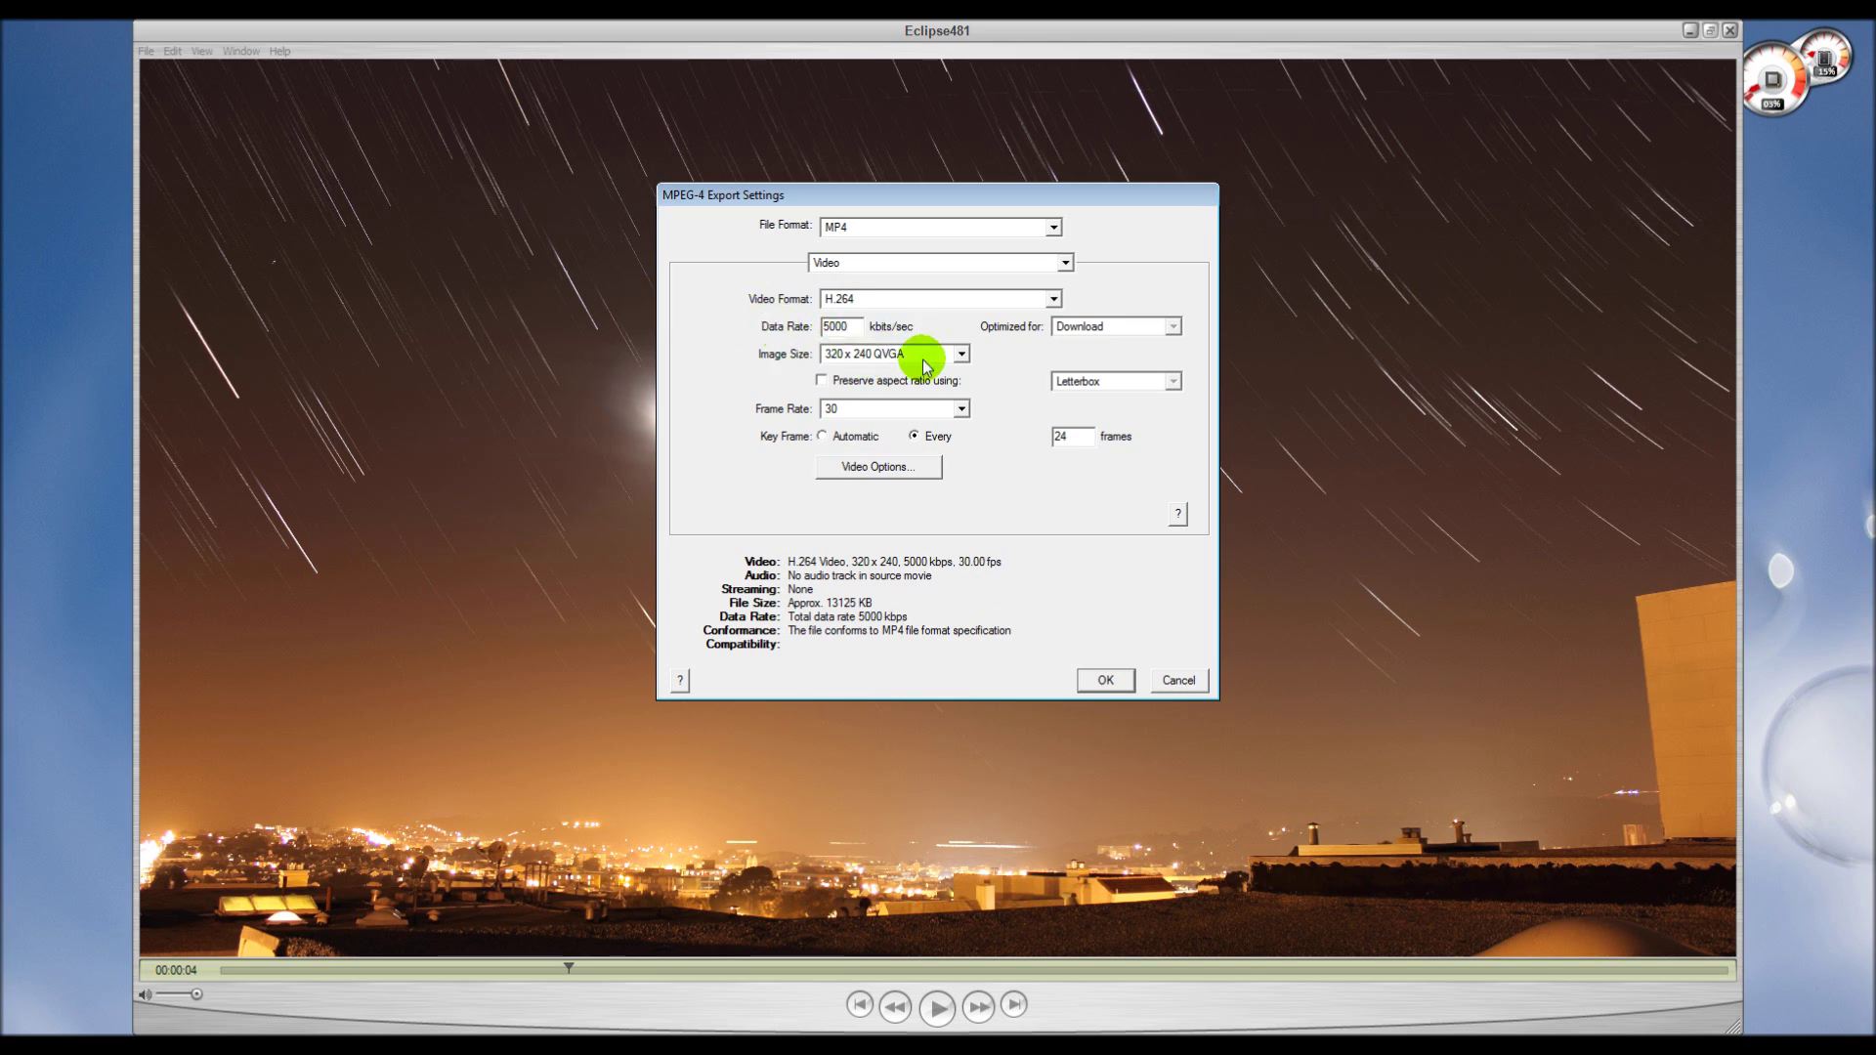
Set the MPEG-4 image size to 1920 x 1080 HD.
click(967, 354)
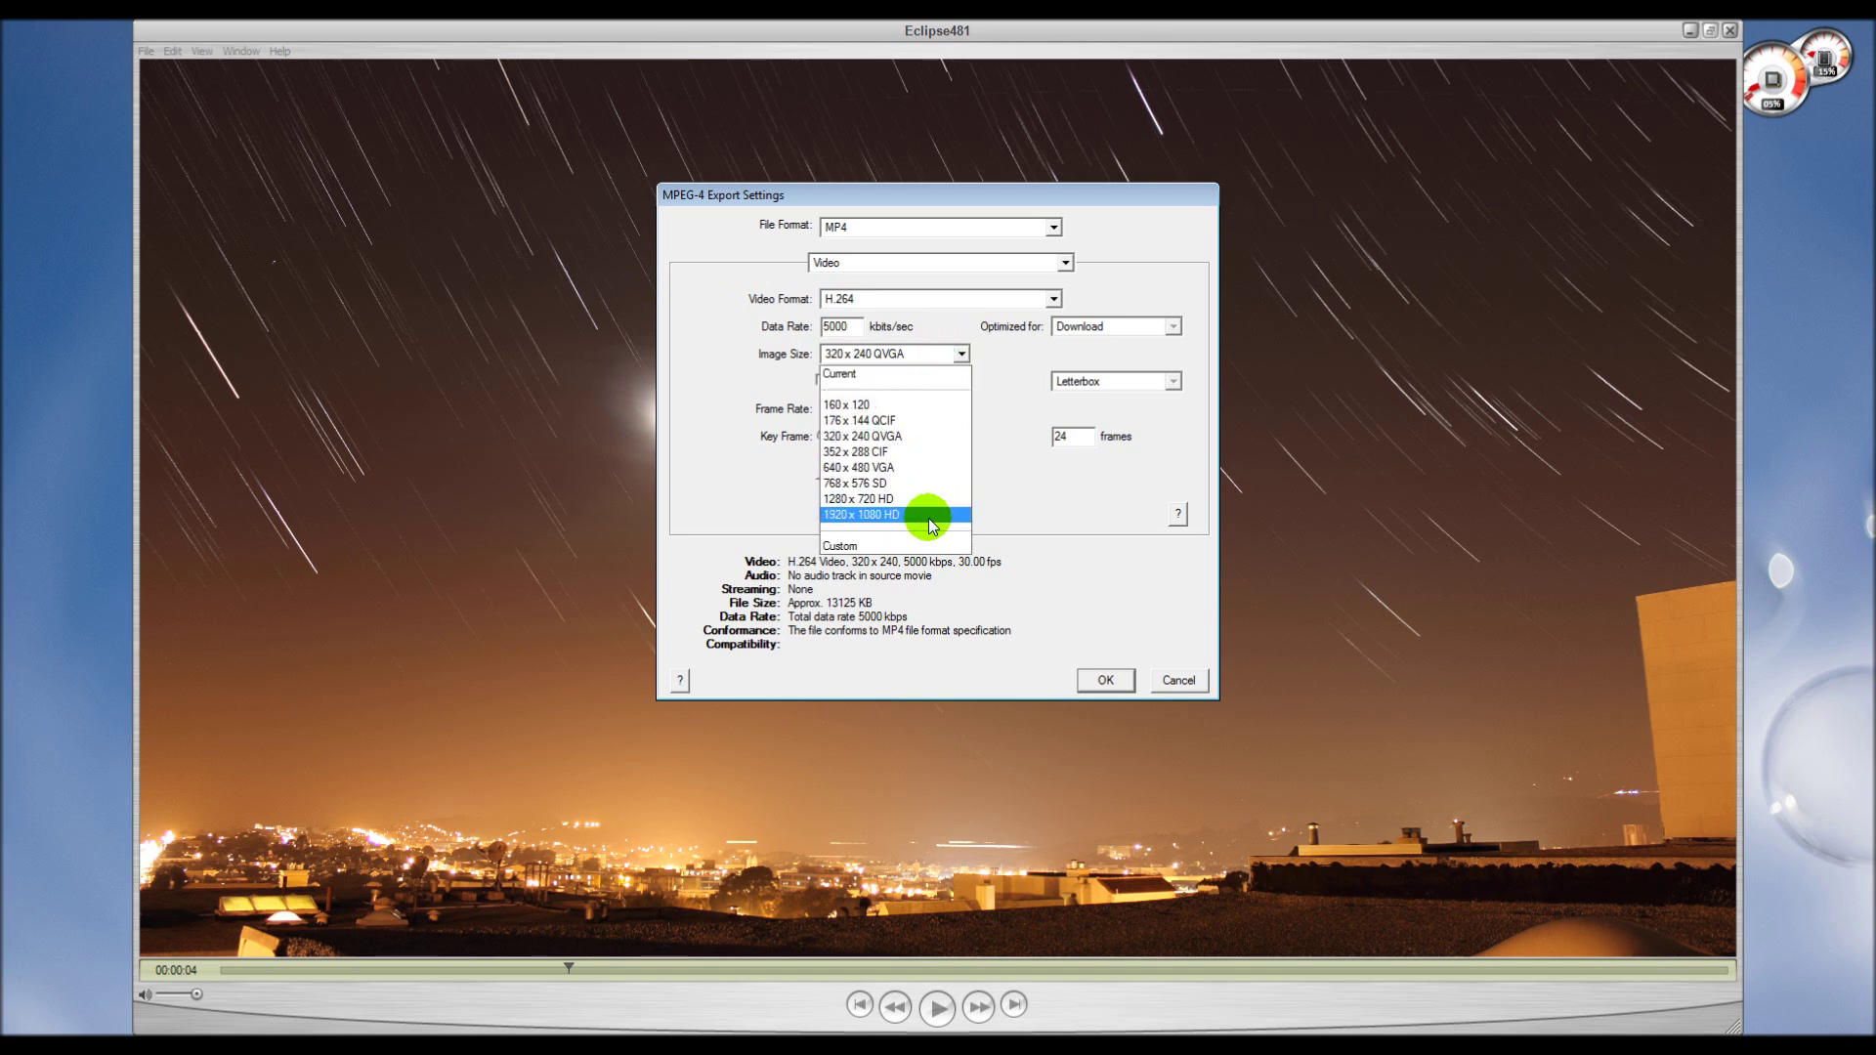
click(929, 515)
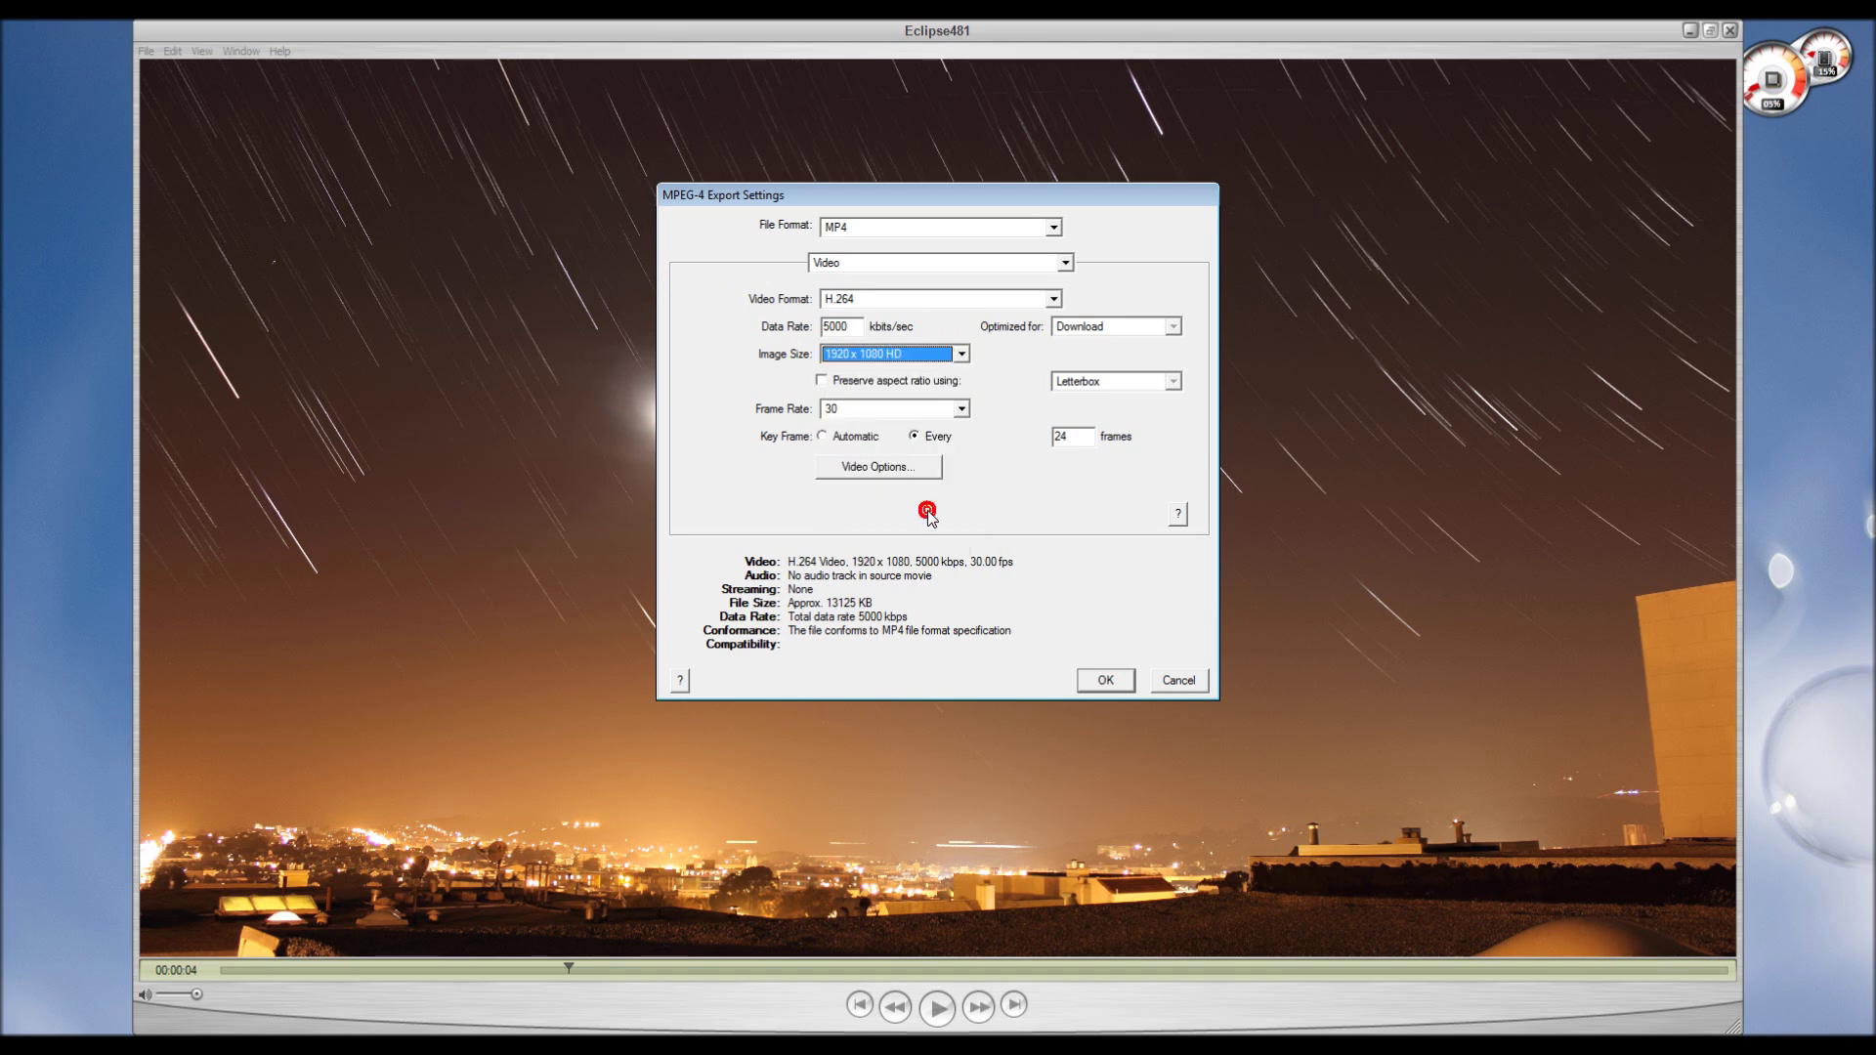
click(964, 356)
click(957, 360)
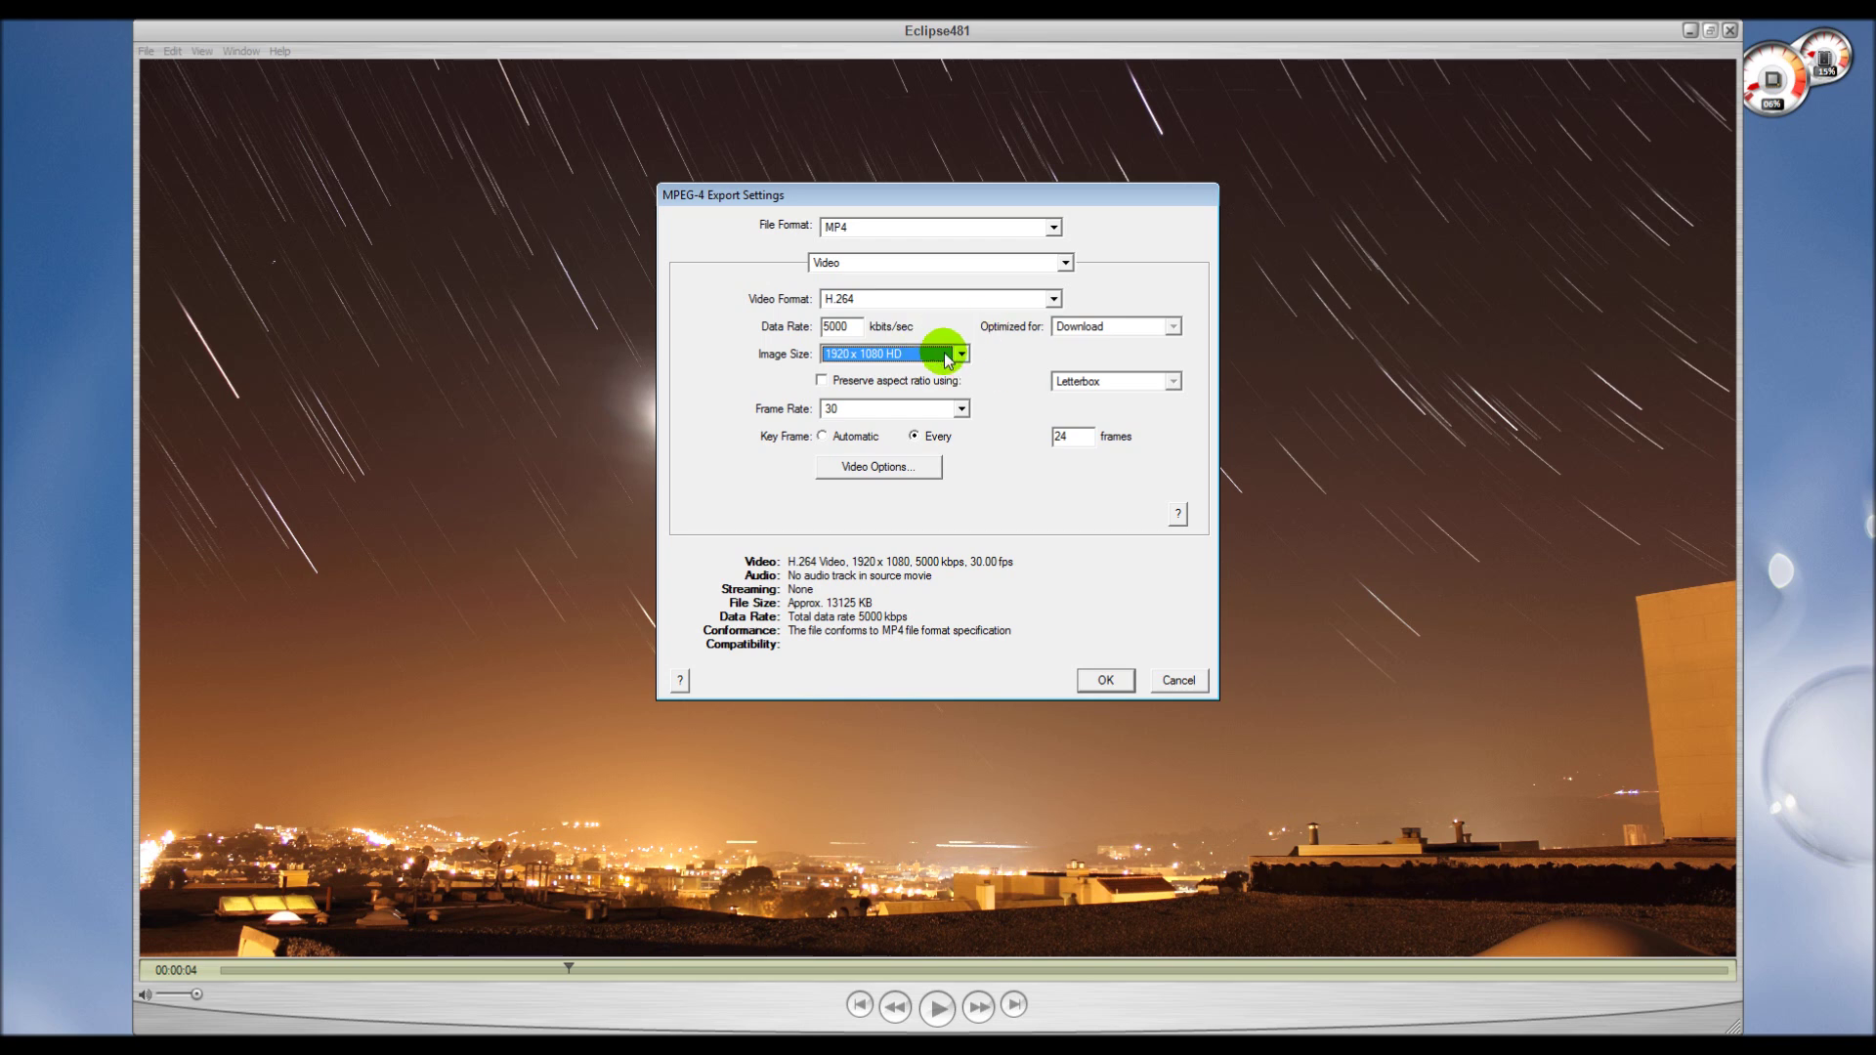
click(965, 356)
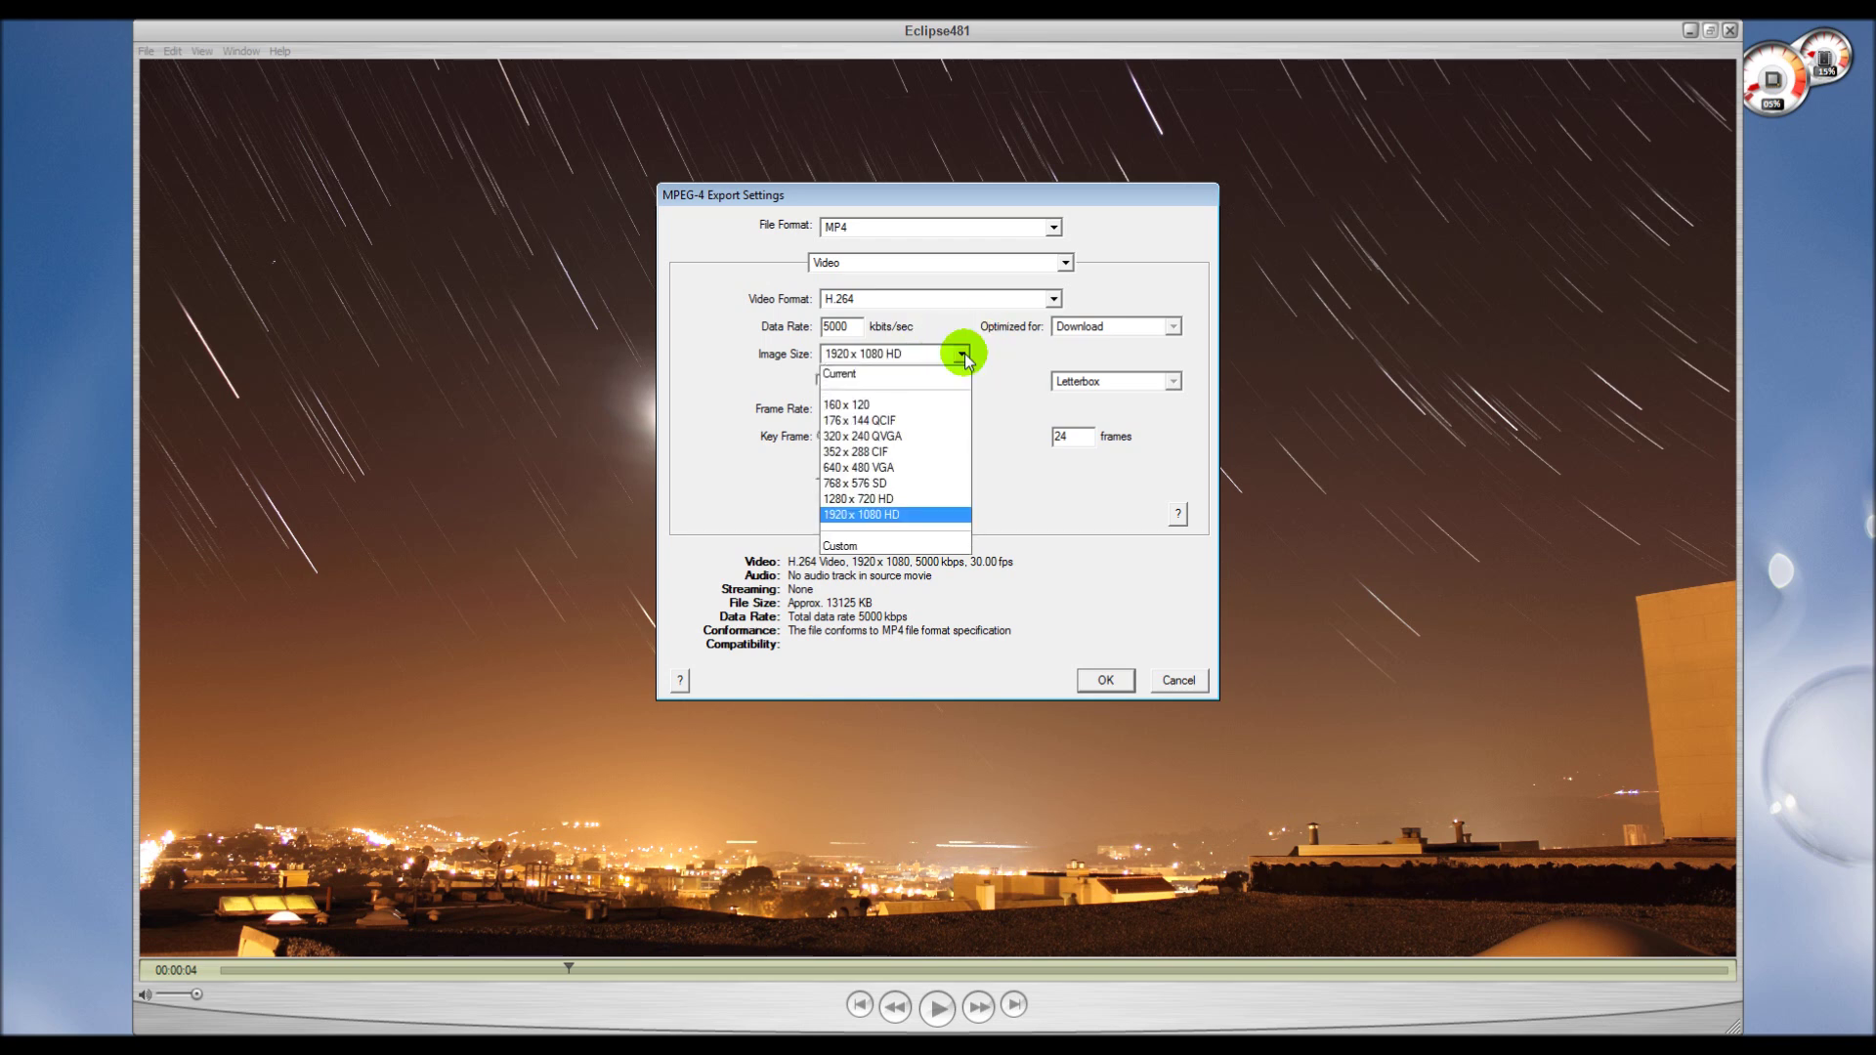
click(889, 515)
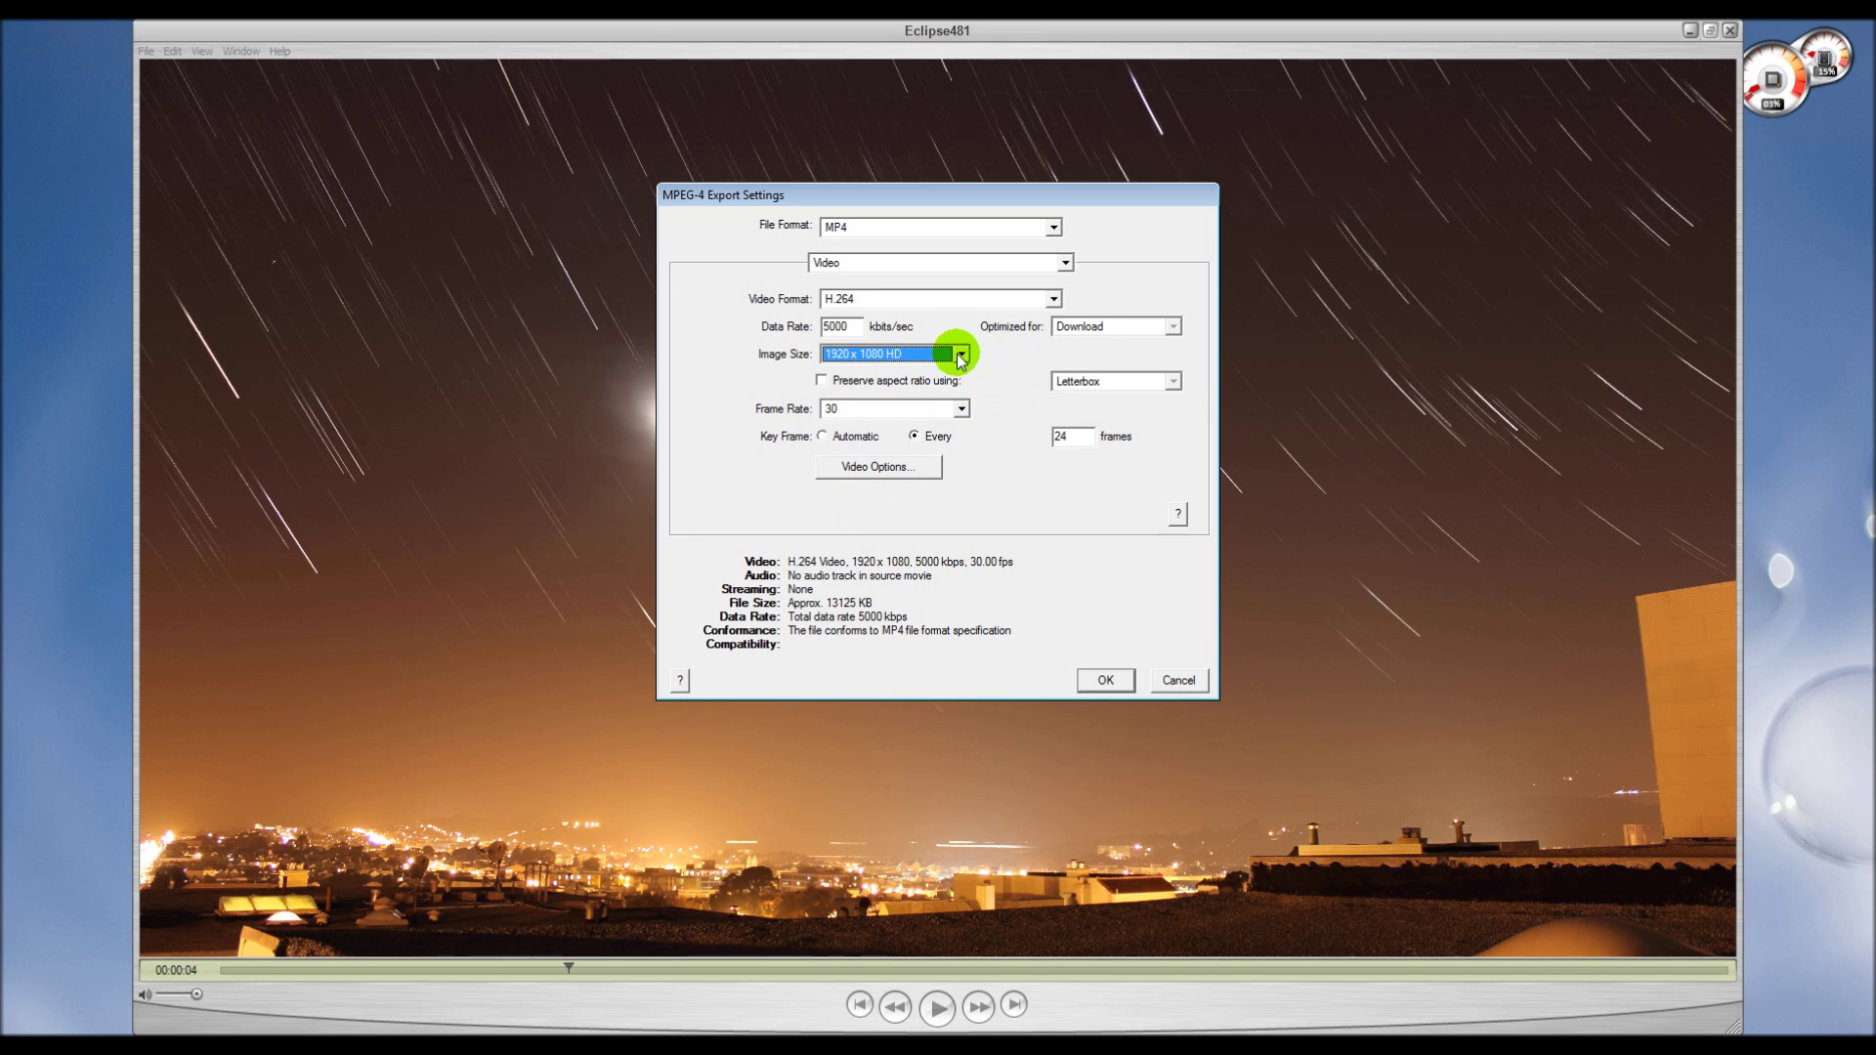
Set the export frame rate to 24 fps and bring up the advanced H.264 video options.
click(962, 409)
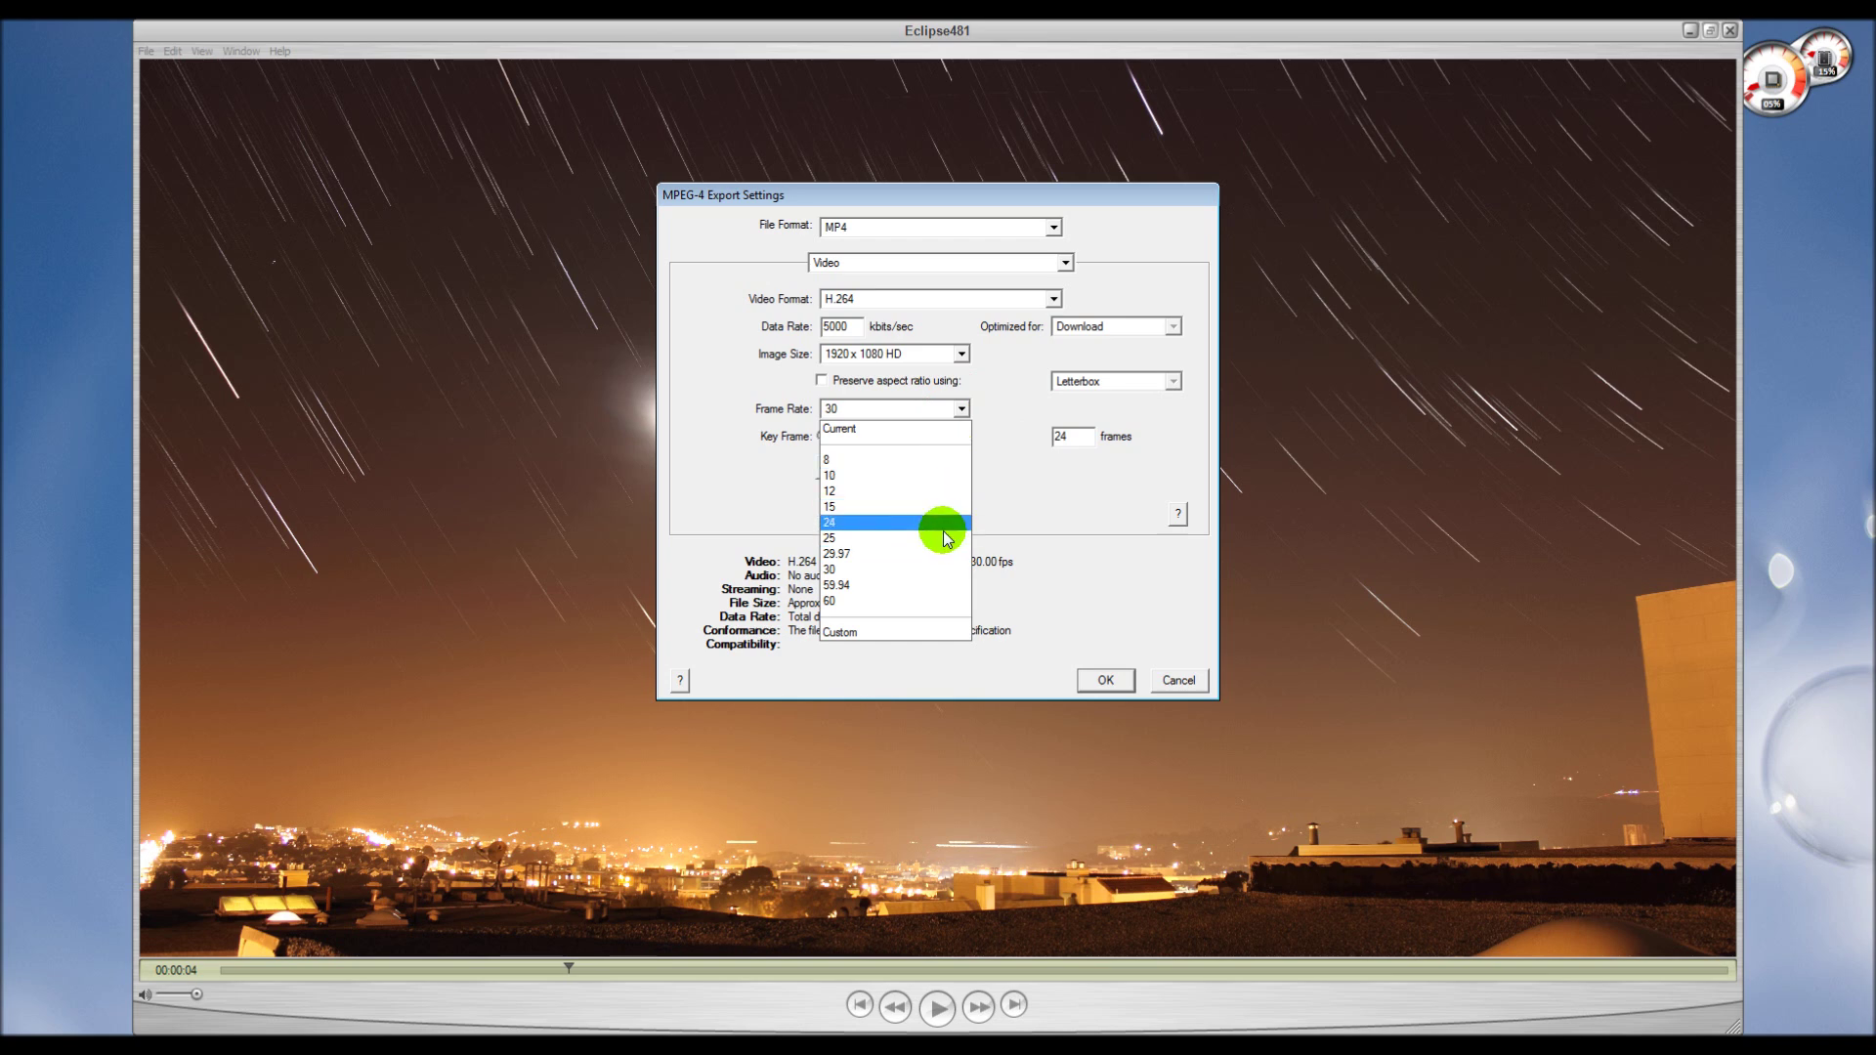
click(938, 523)
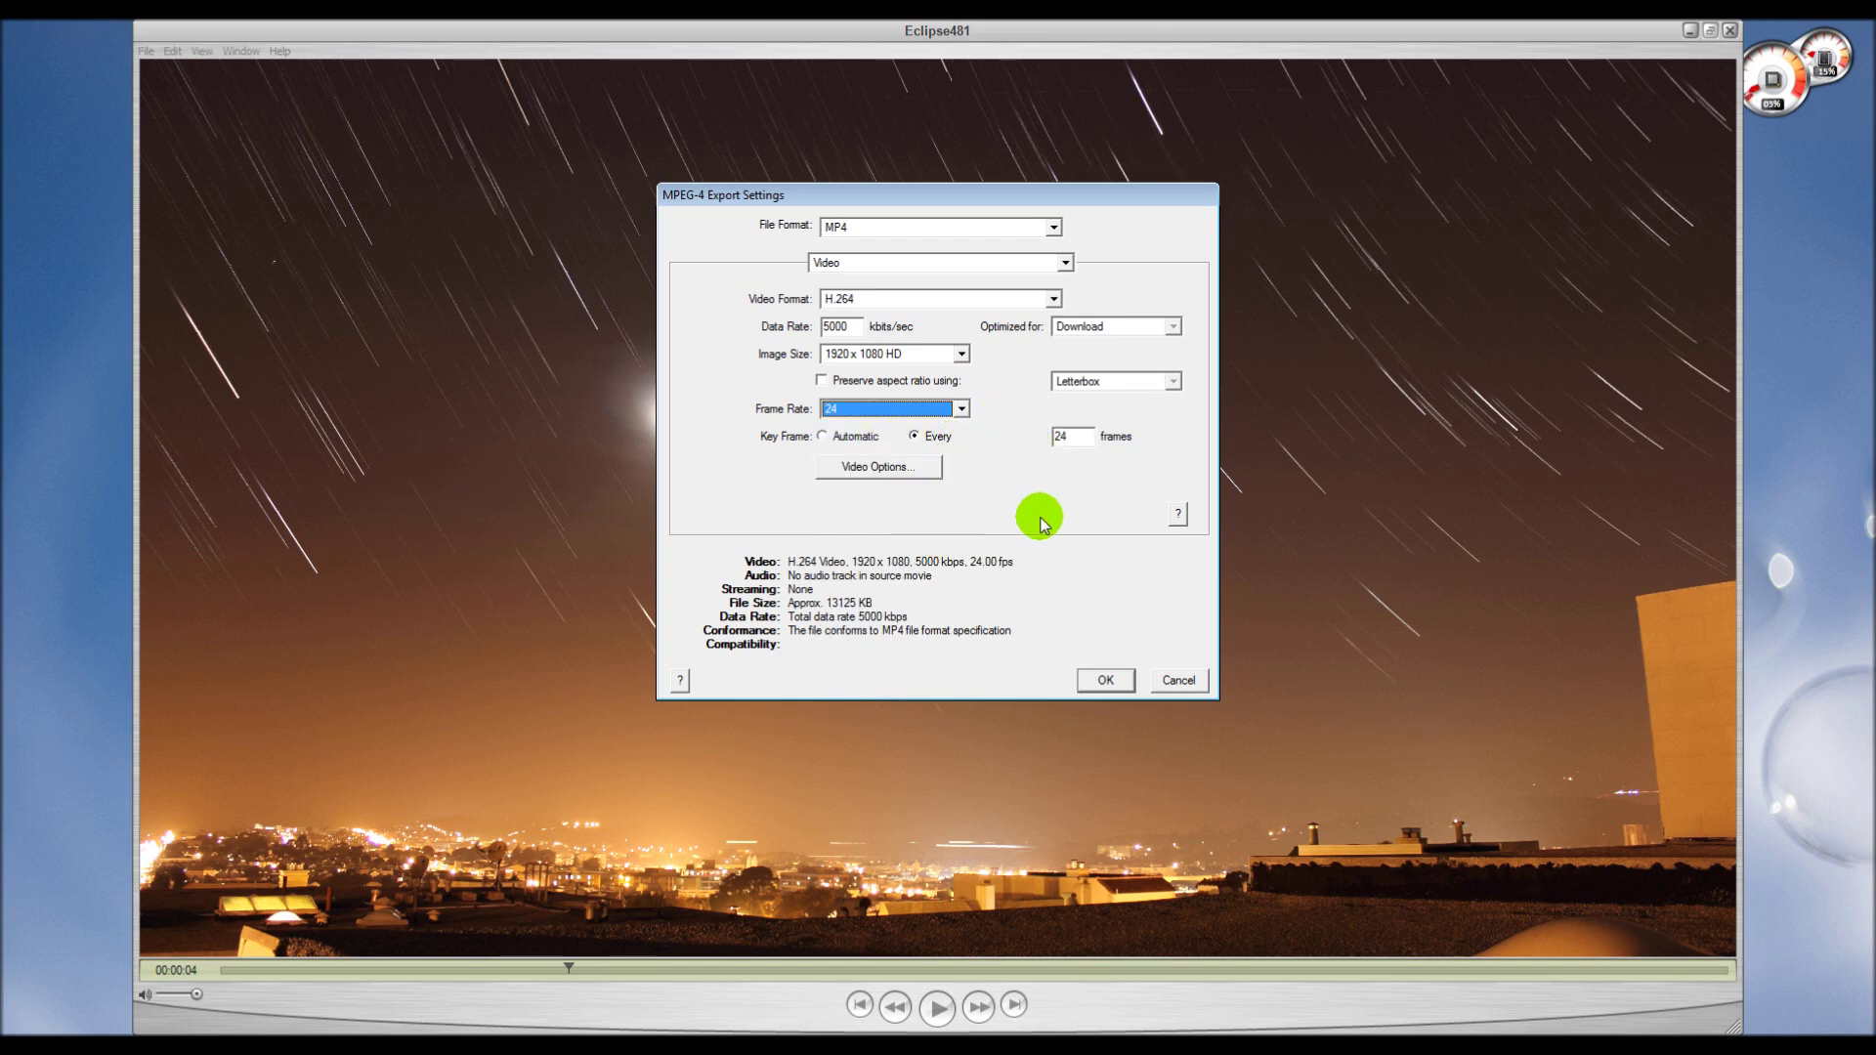
click(927, 470)
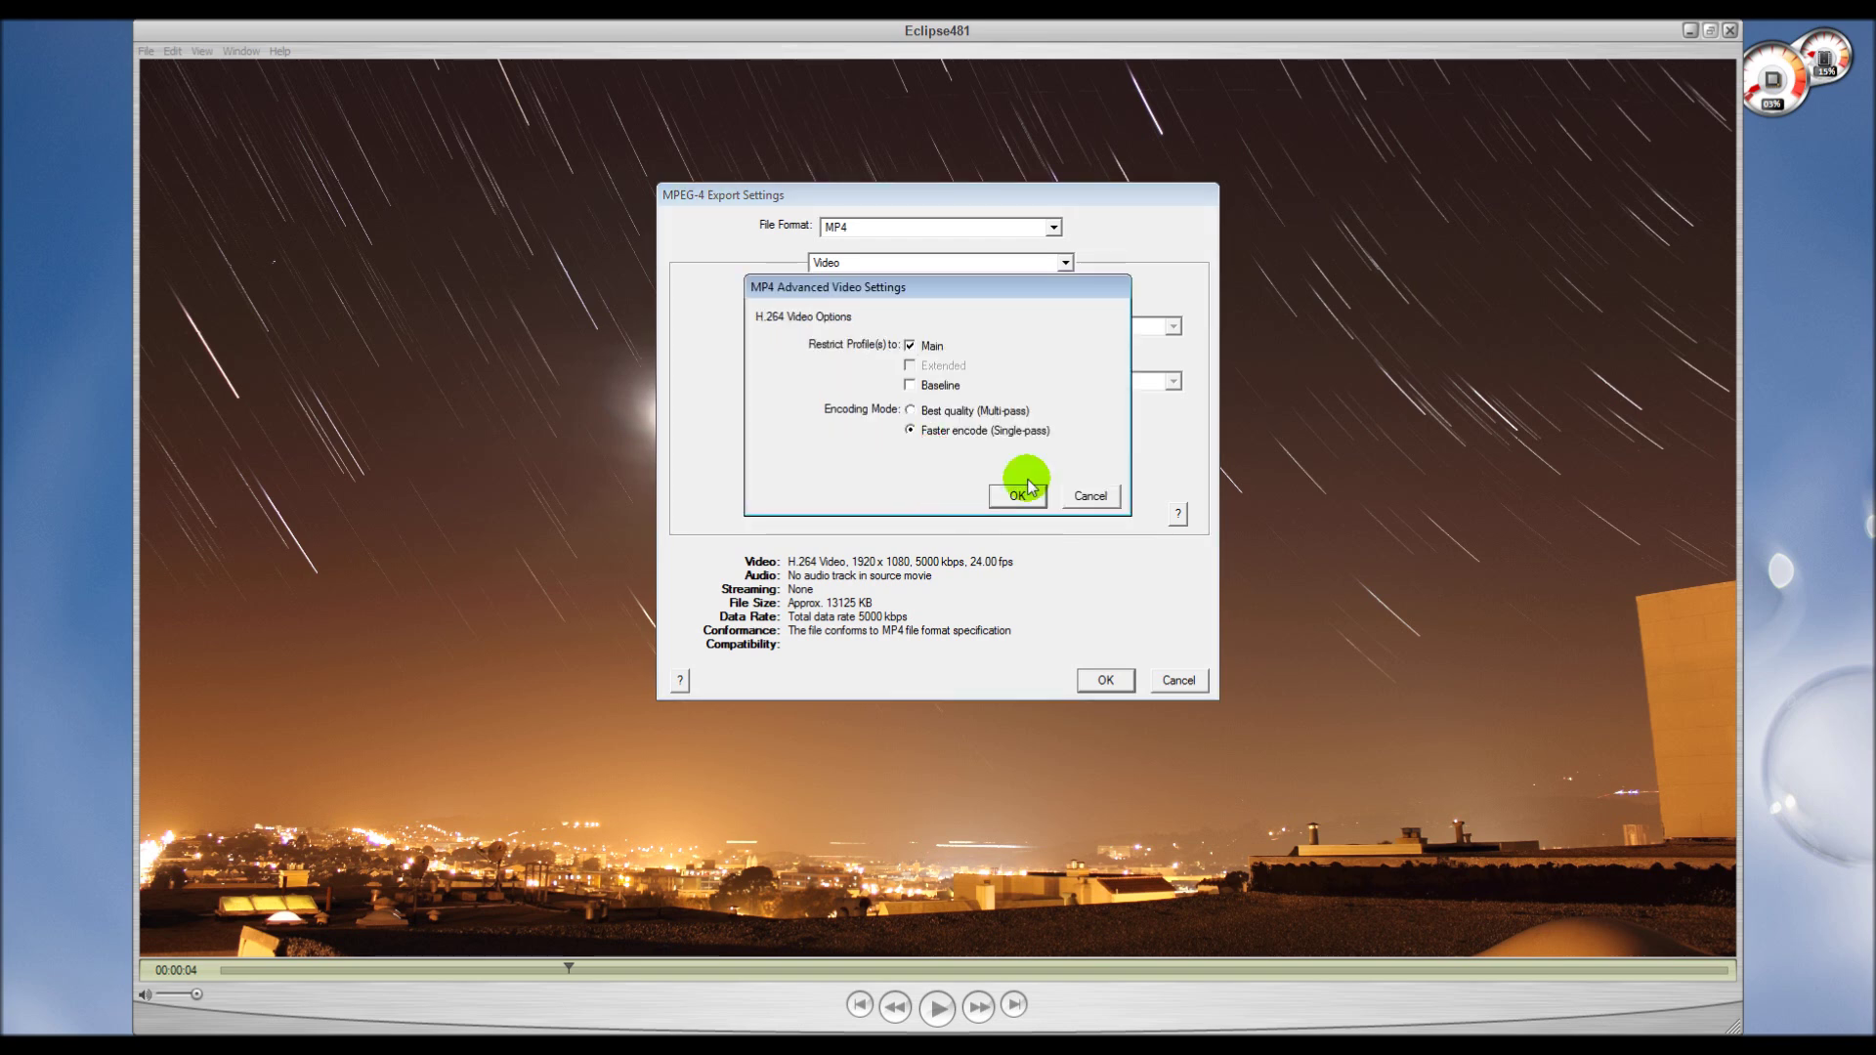
Accept the H.264 and MPEG-4 export settings, returning to save Eclipse481.mp4.
click(1070, 494)
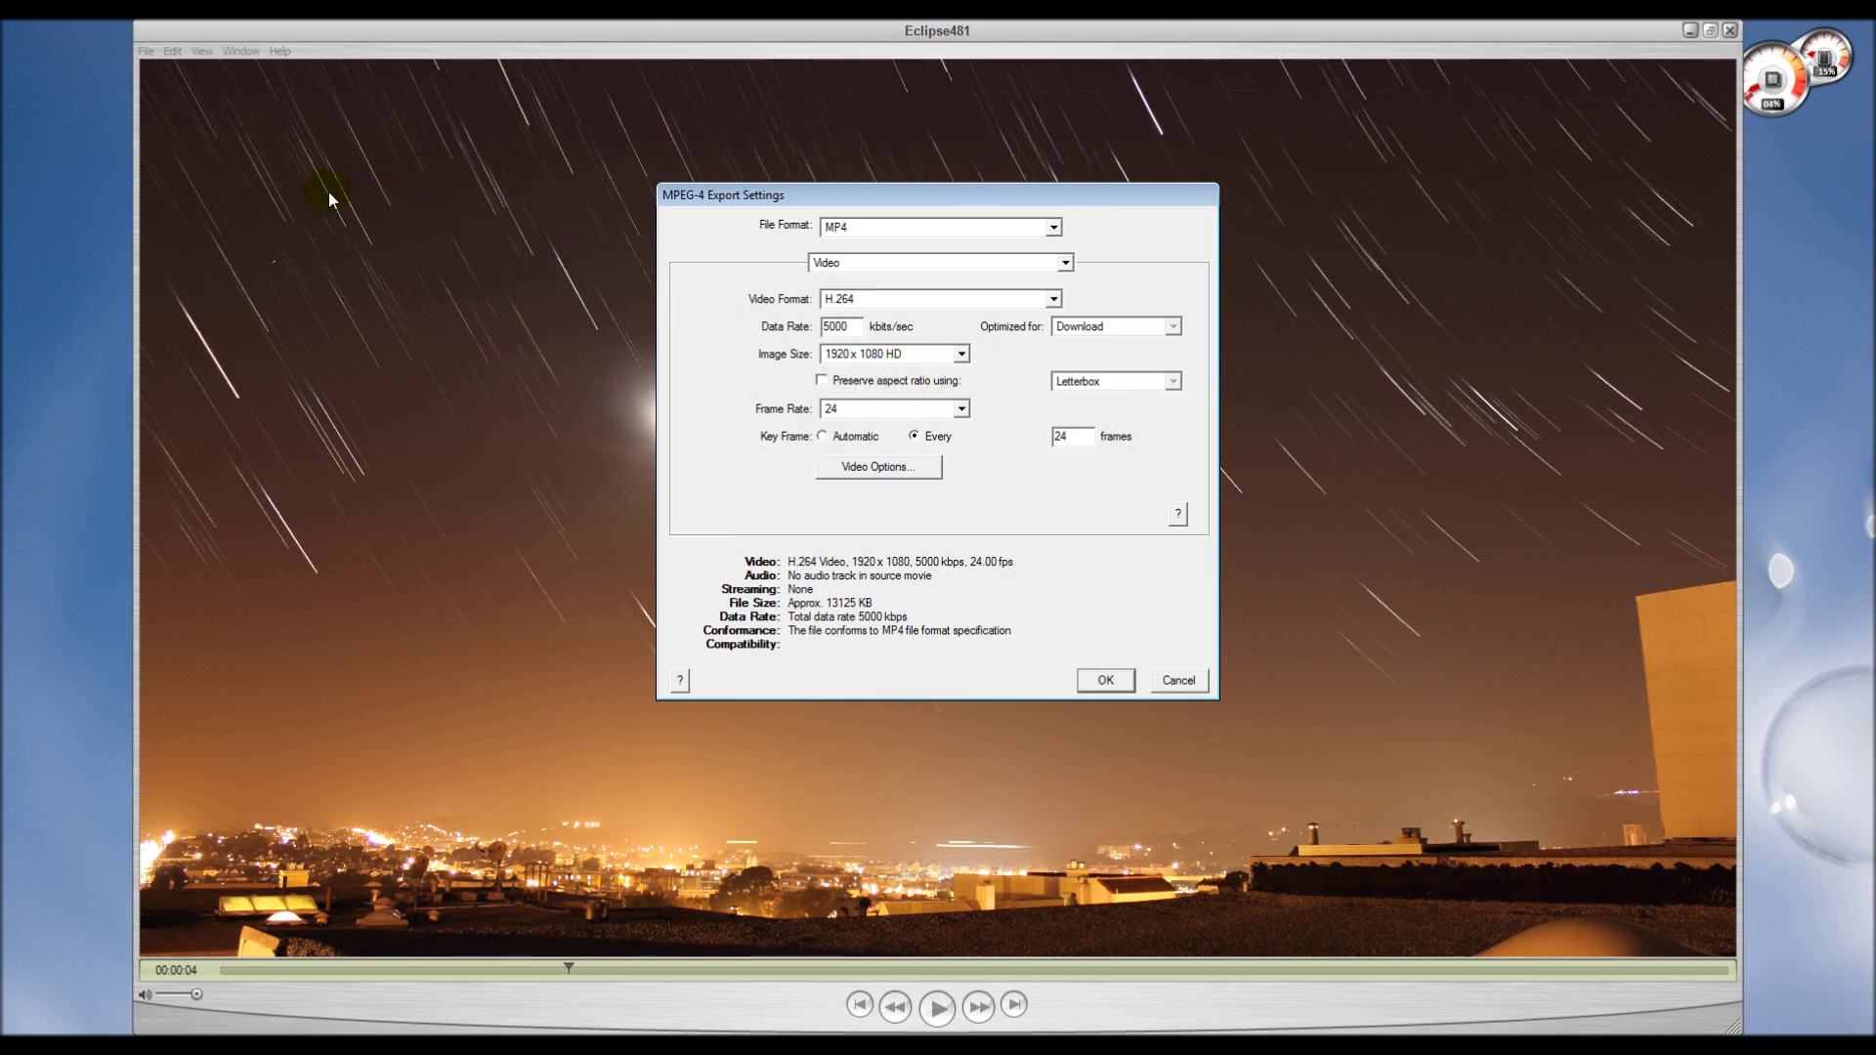
click(1101, 681)
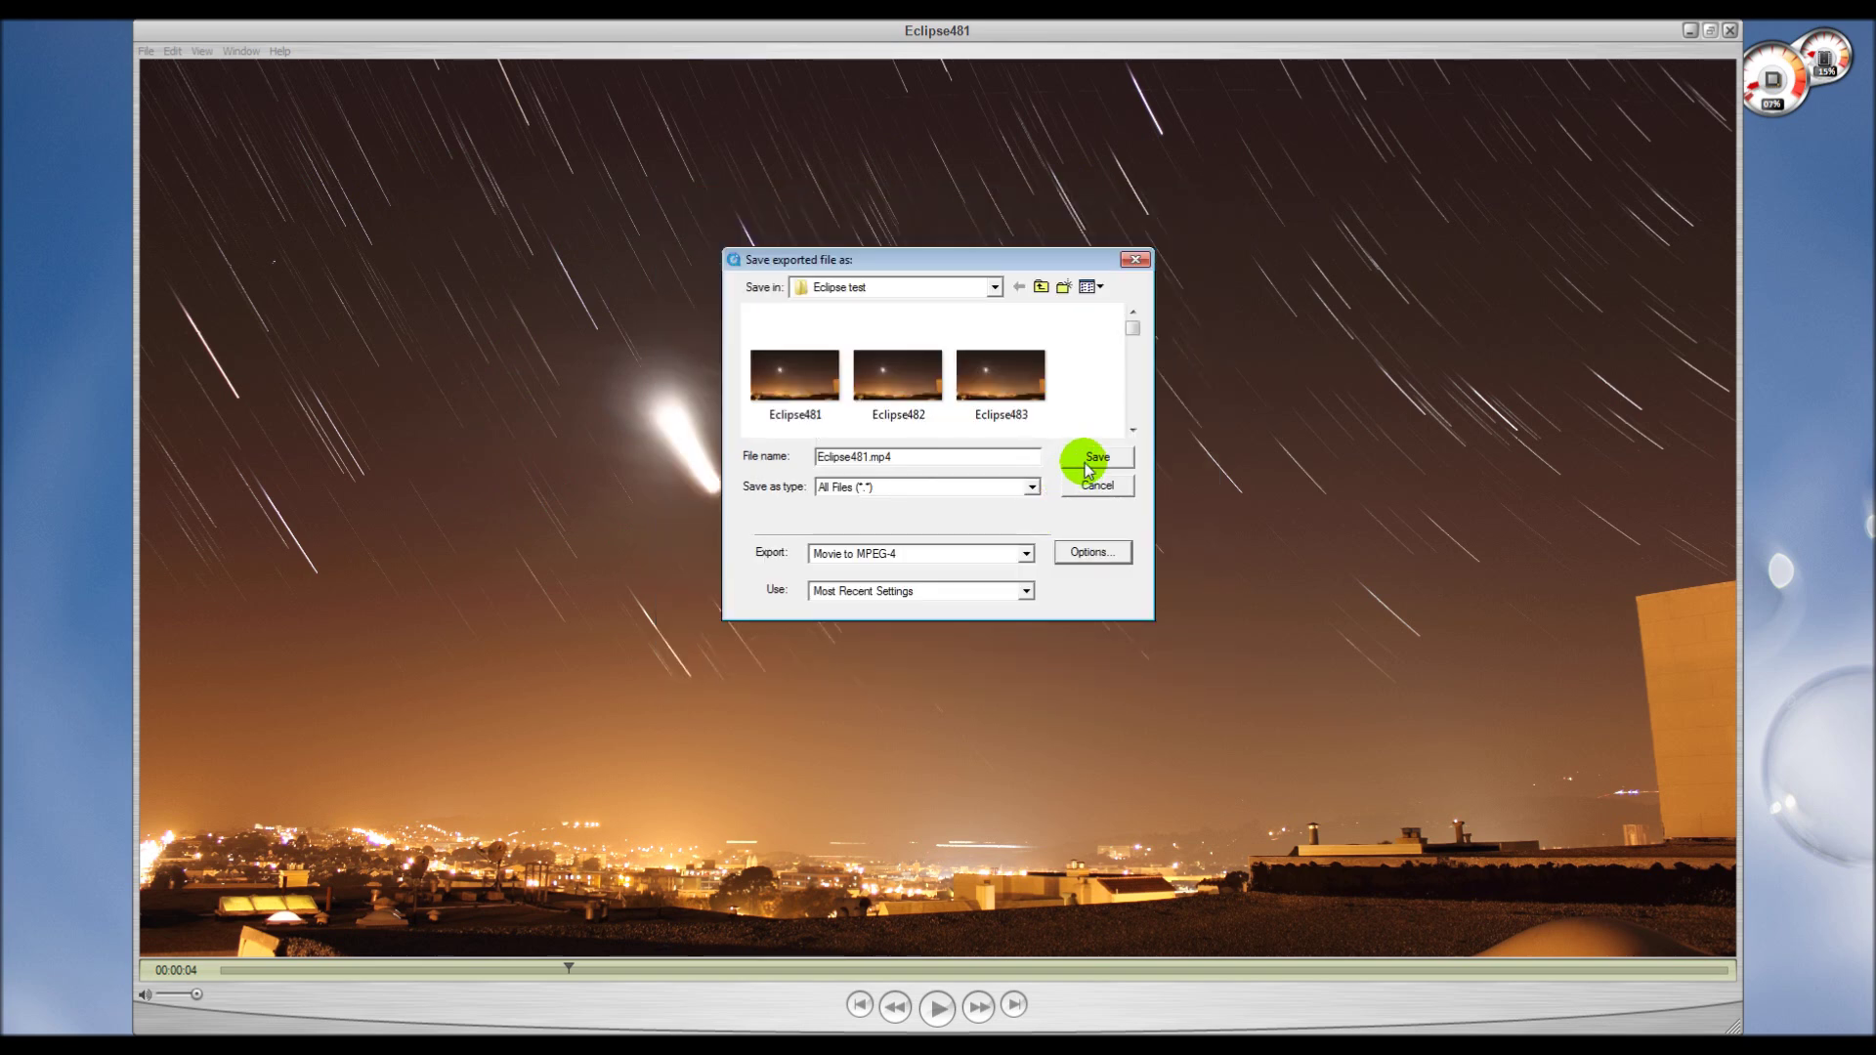
Save the exported movie as demo.mp4 in the parent Quicktime Demo folder.
click(1040, 290)
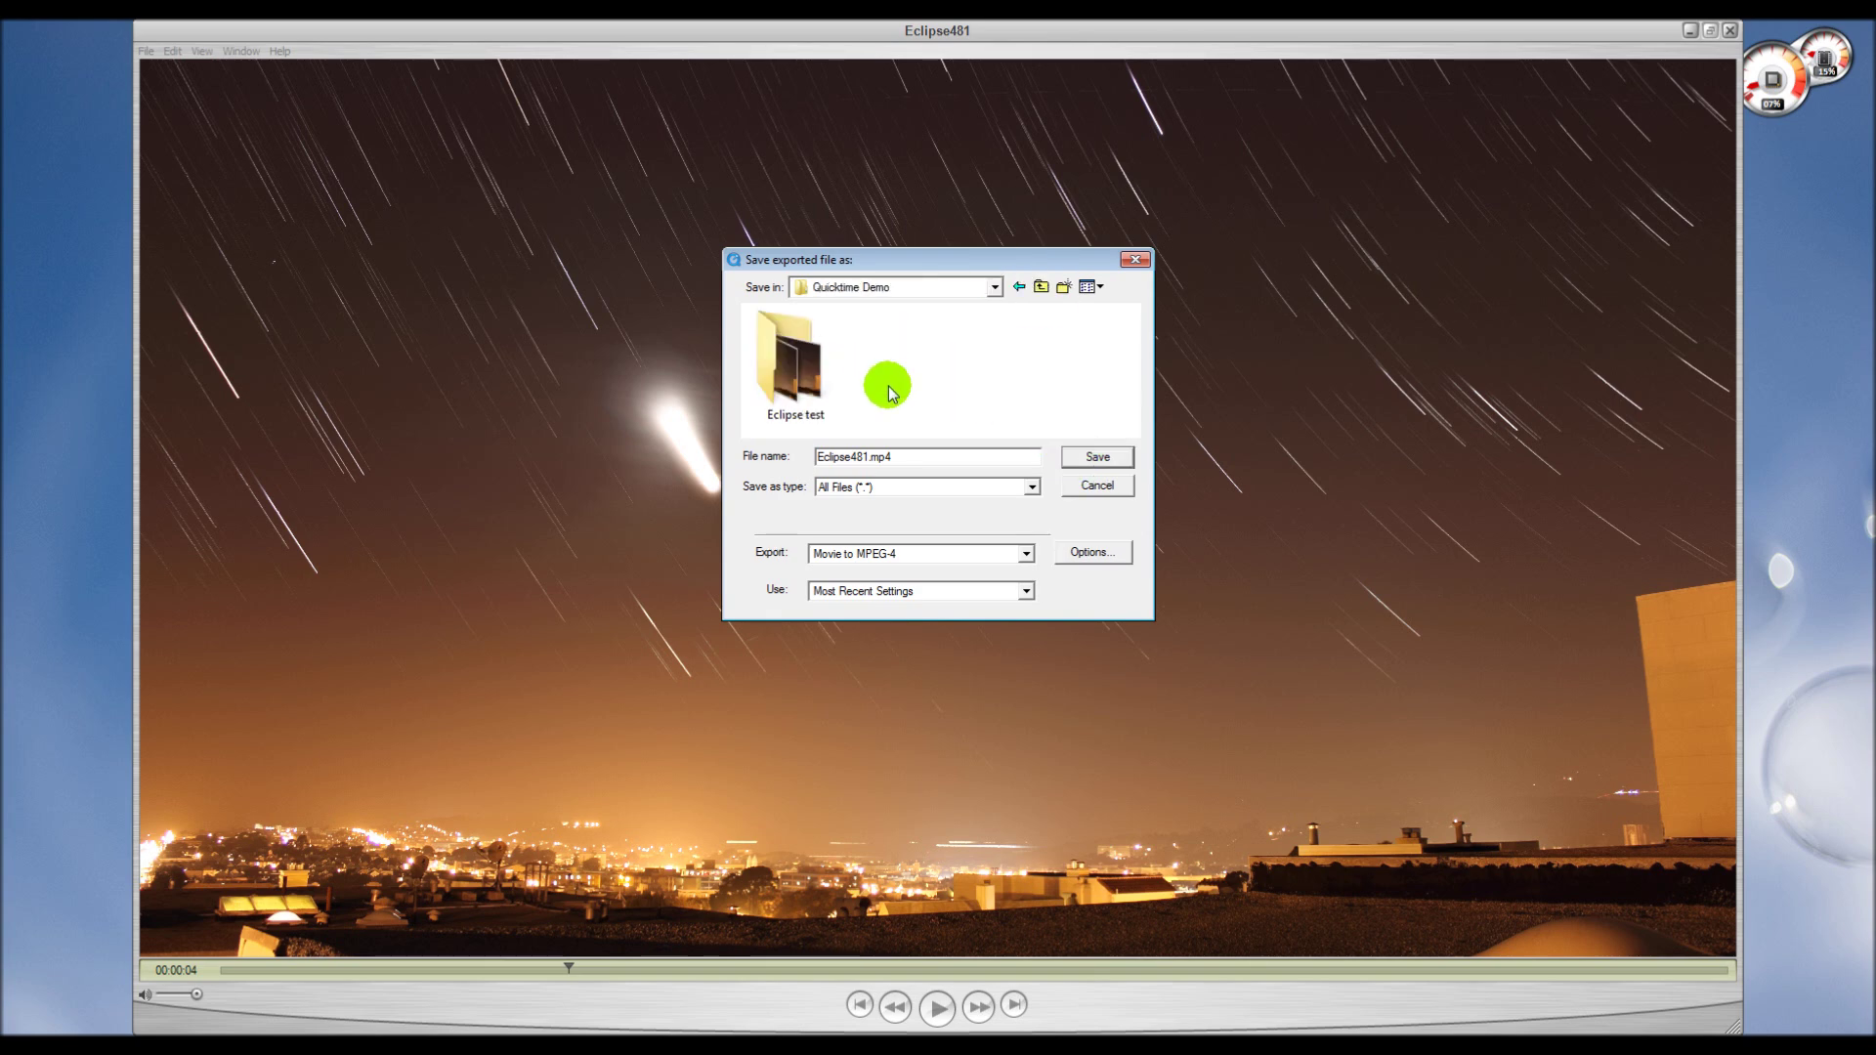
double_click(865, 457)
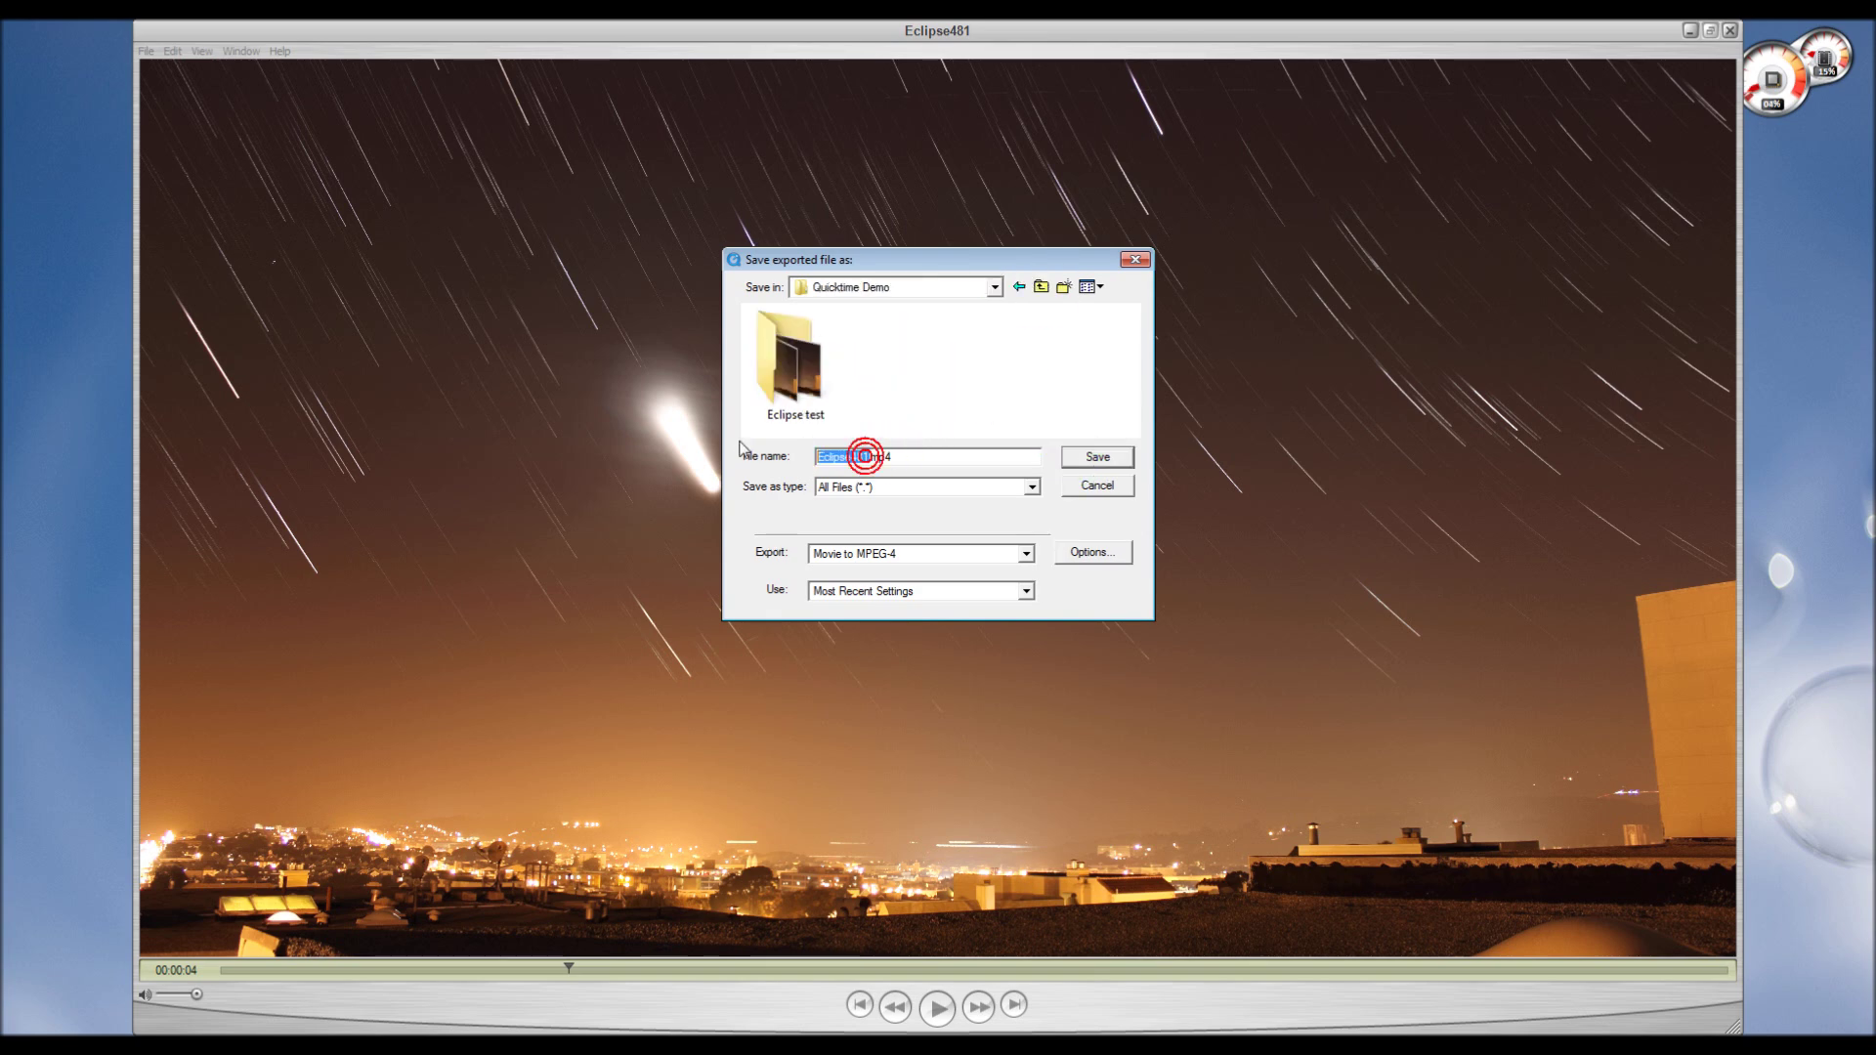
text(demo)
click(1080, 455)
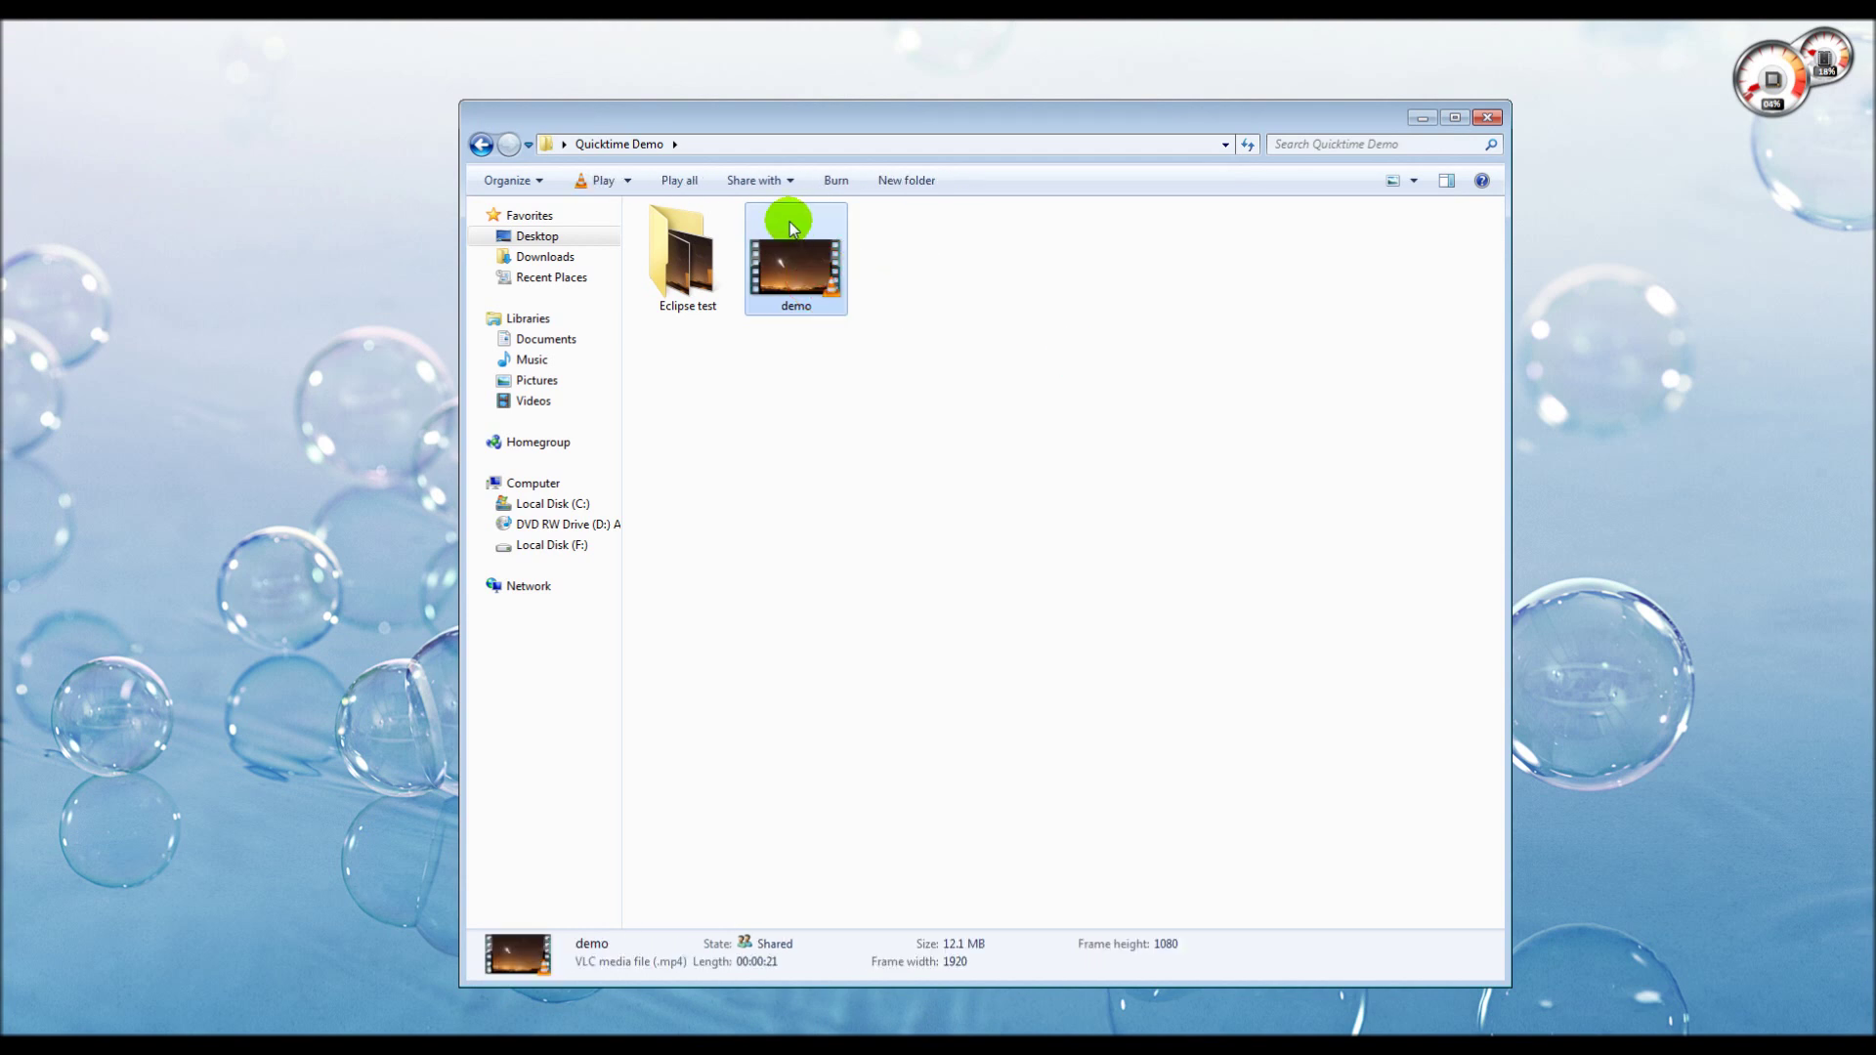
Check the demo file's Details properties for a 1920 x 1080 frame size.
right_click(785, 246)
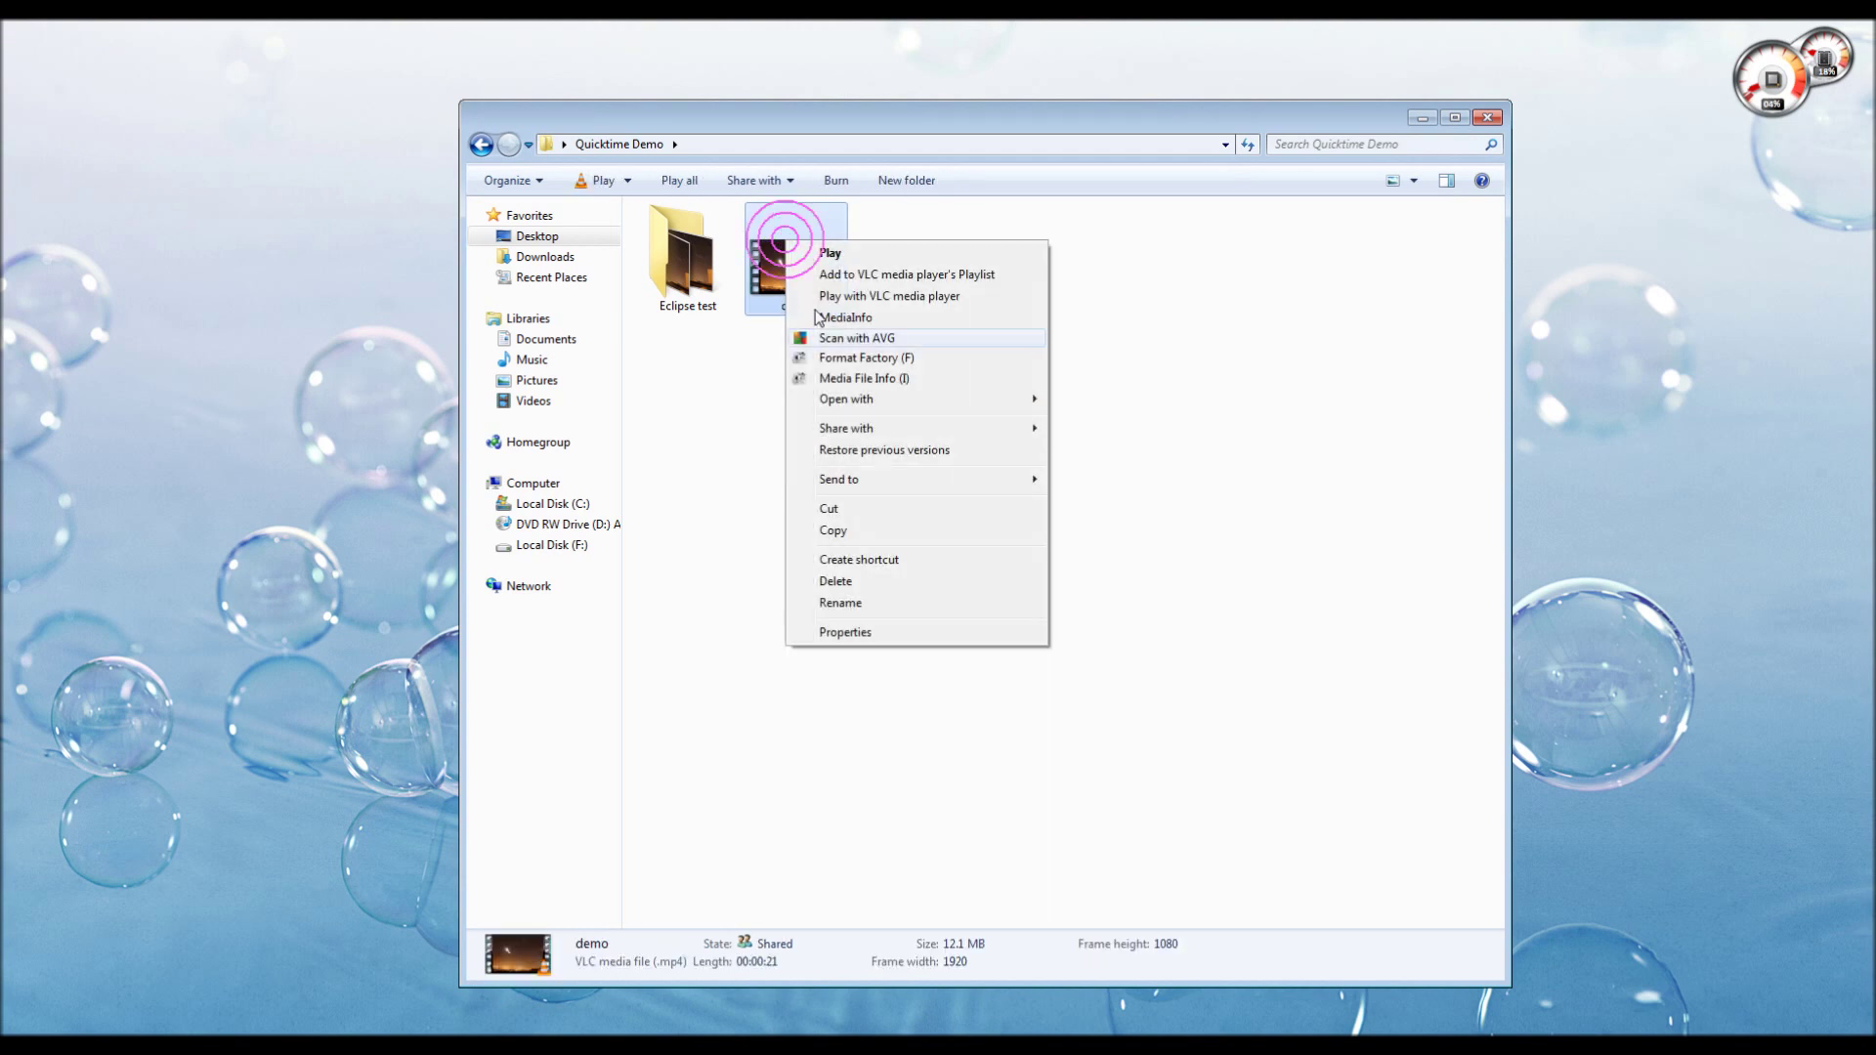
click(972, 627)
click(919, 286)
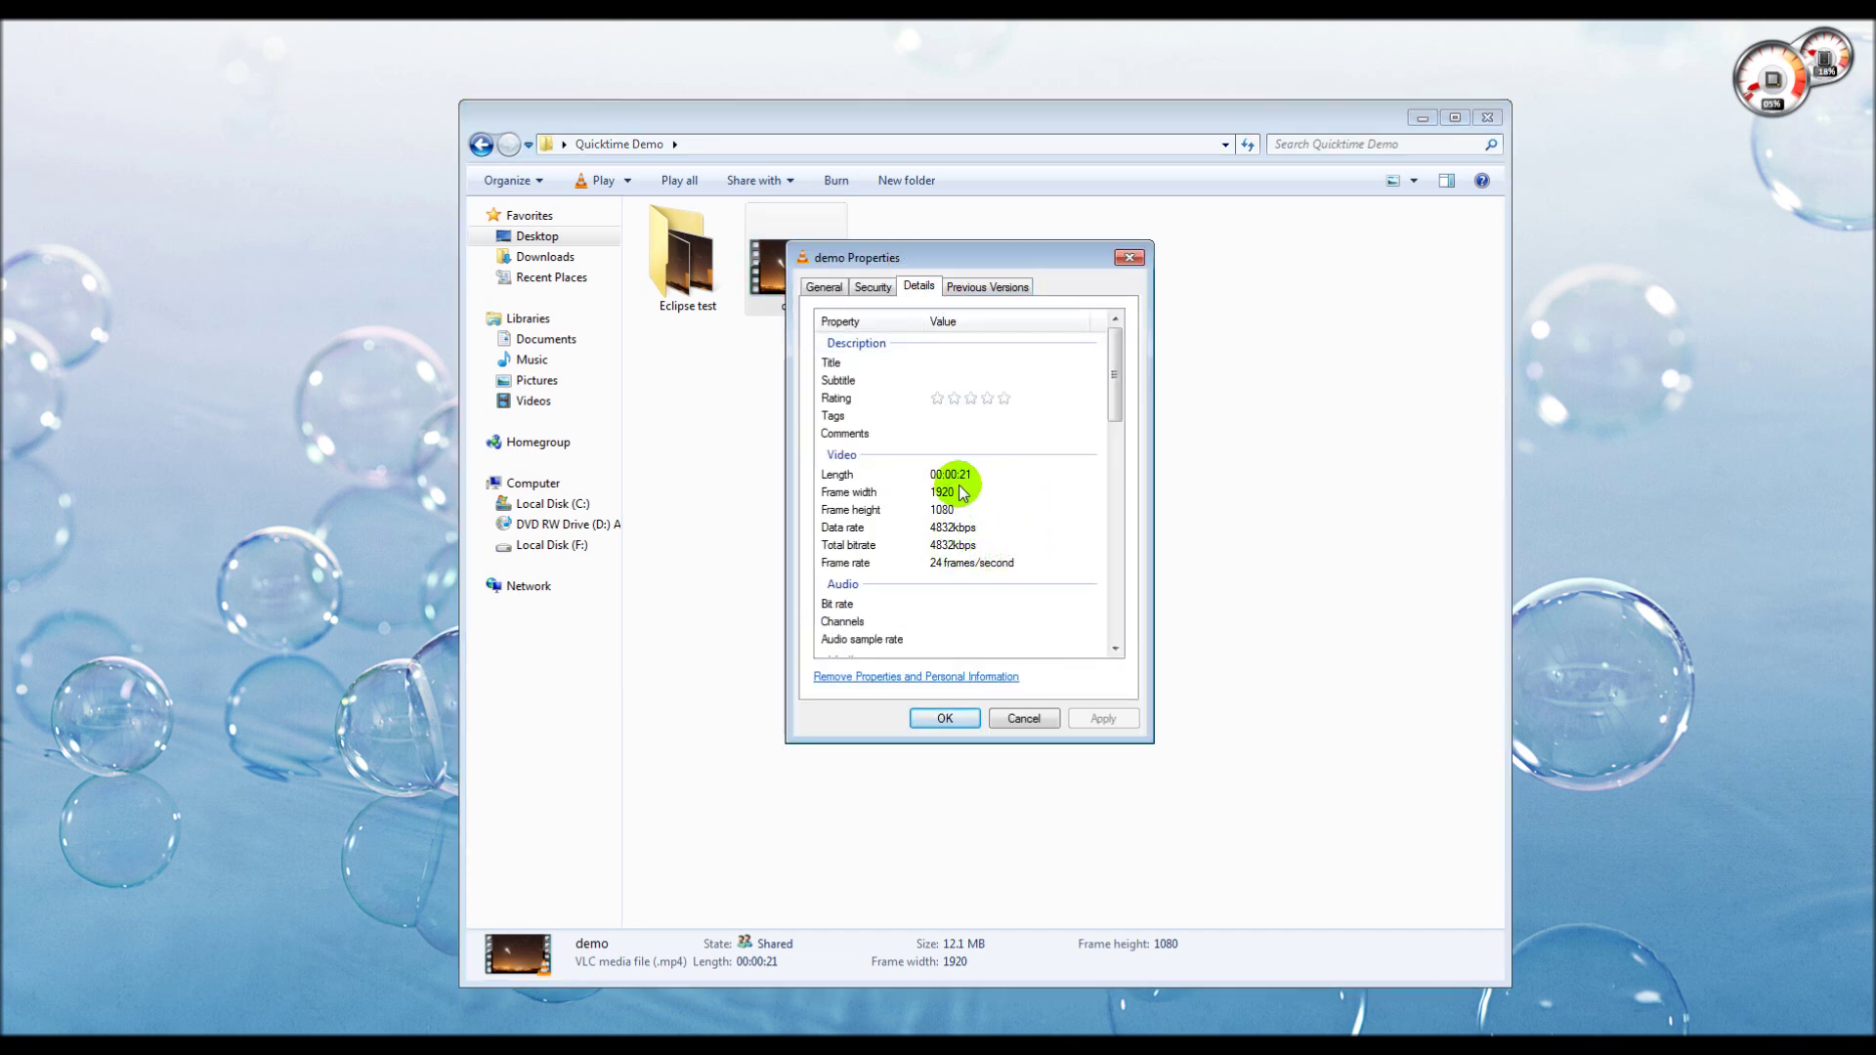
click(946, 495)
click(944, 510)
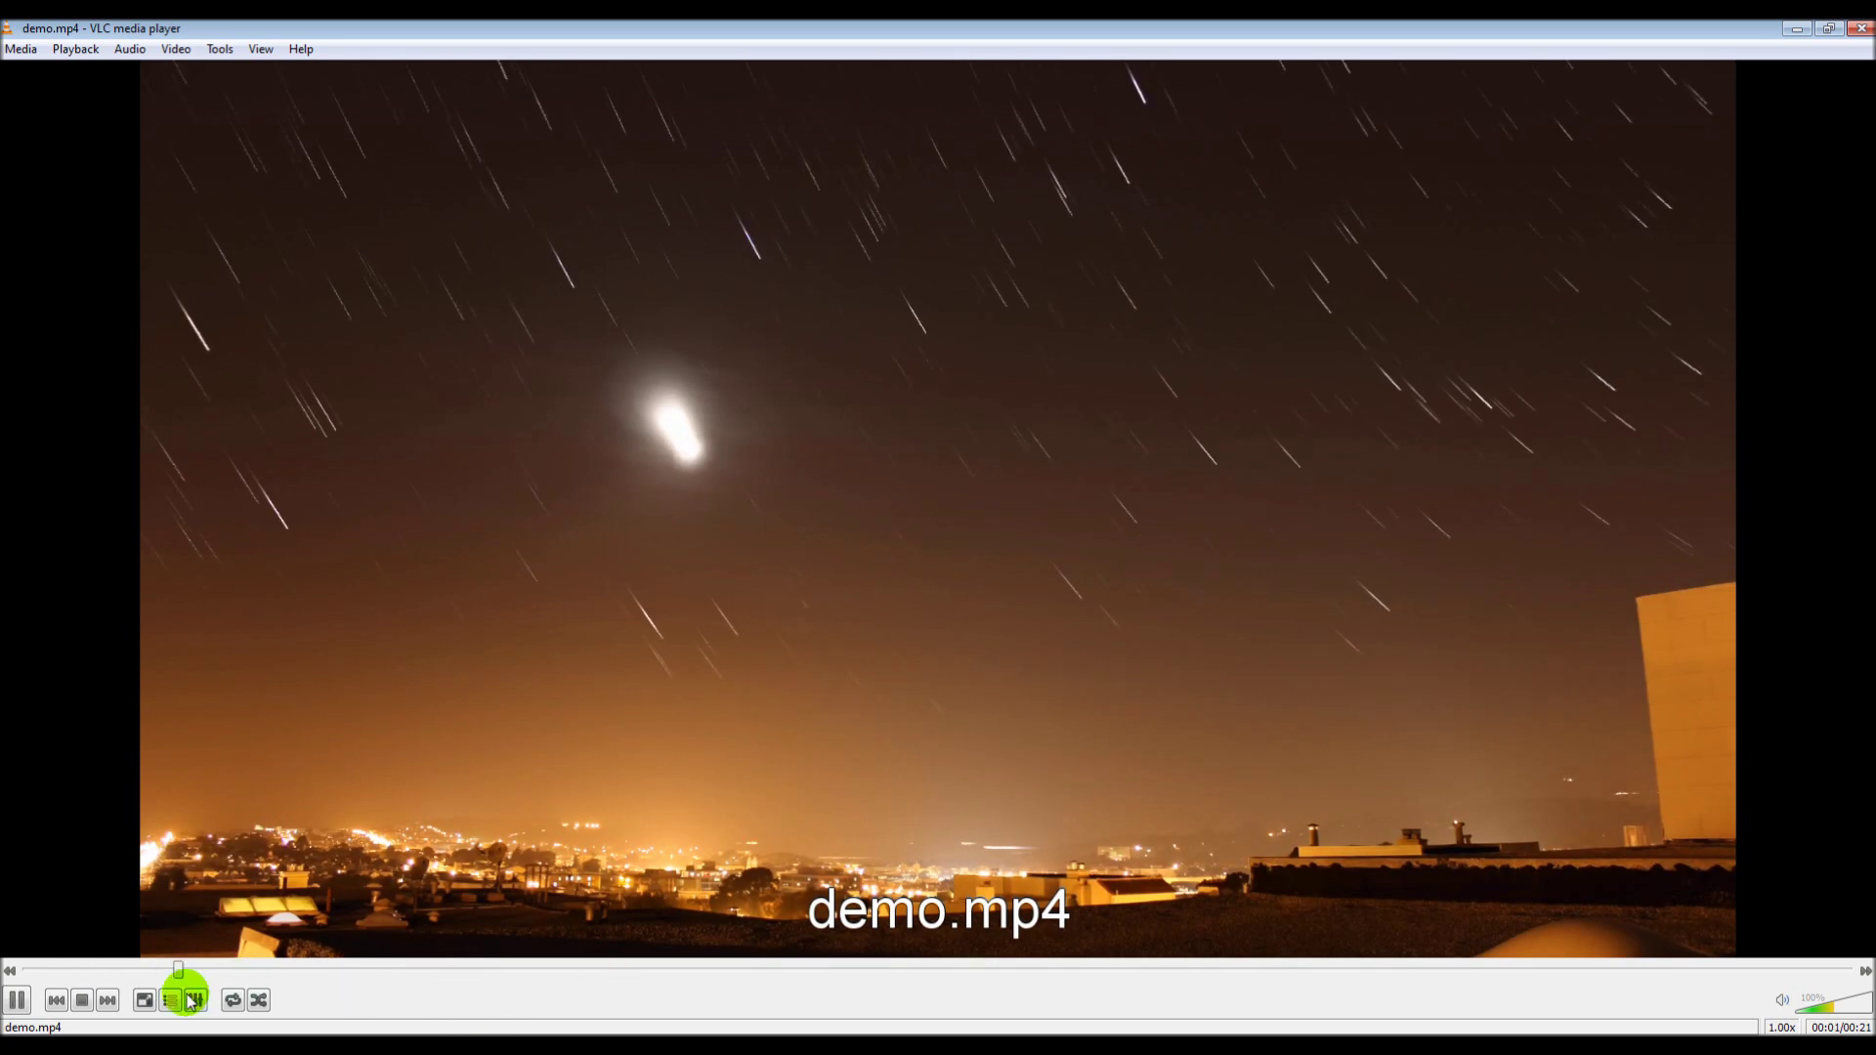
Pause demo.mp4 in VLC, close the player, and deselect the file in Explorer.
click(17, 999)
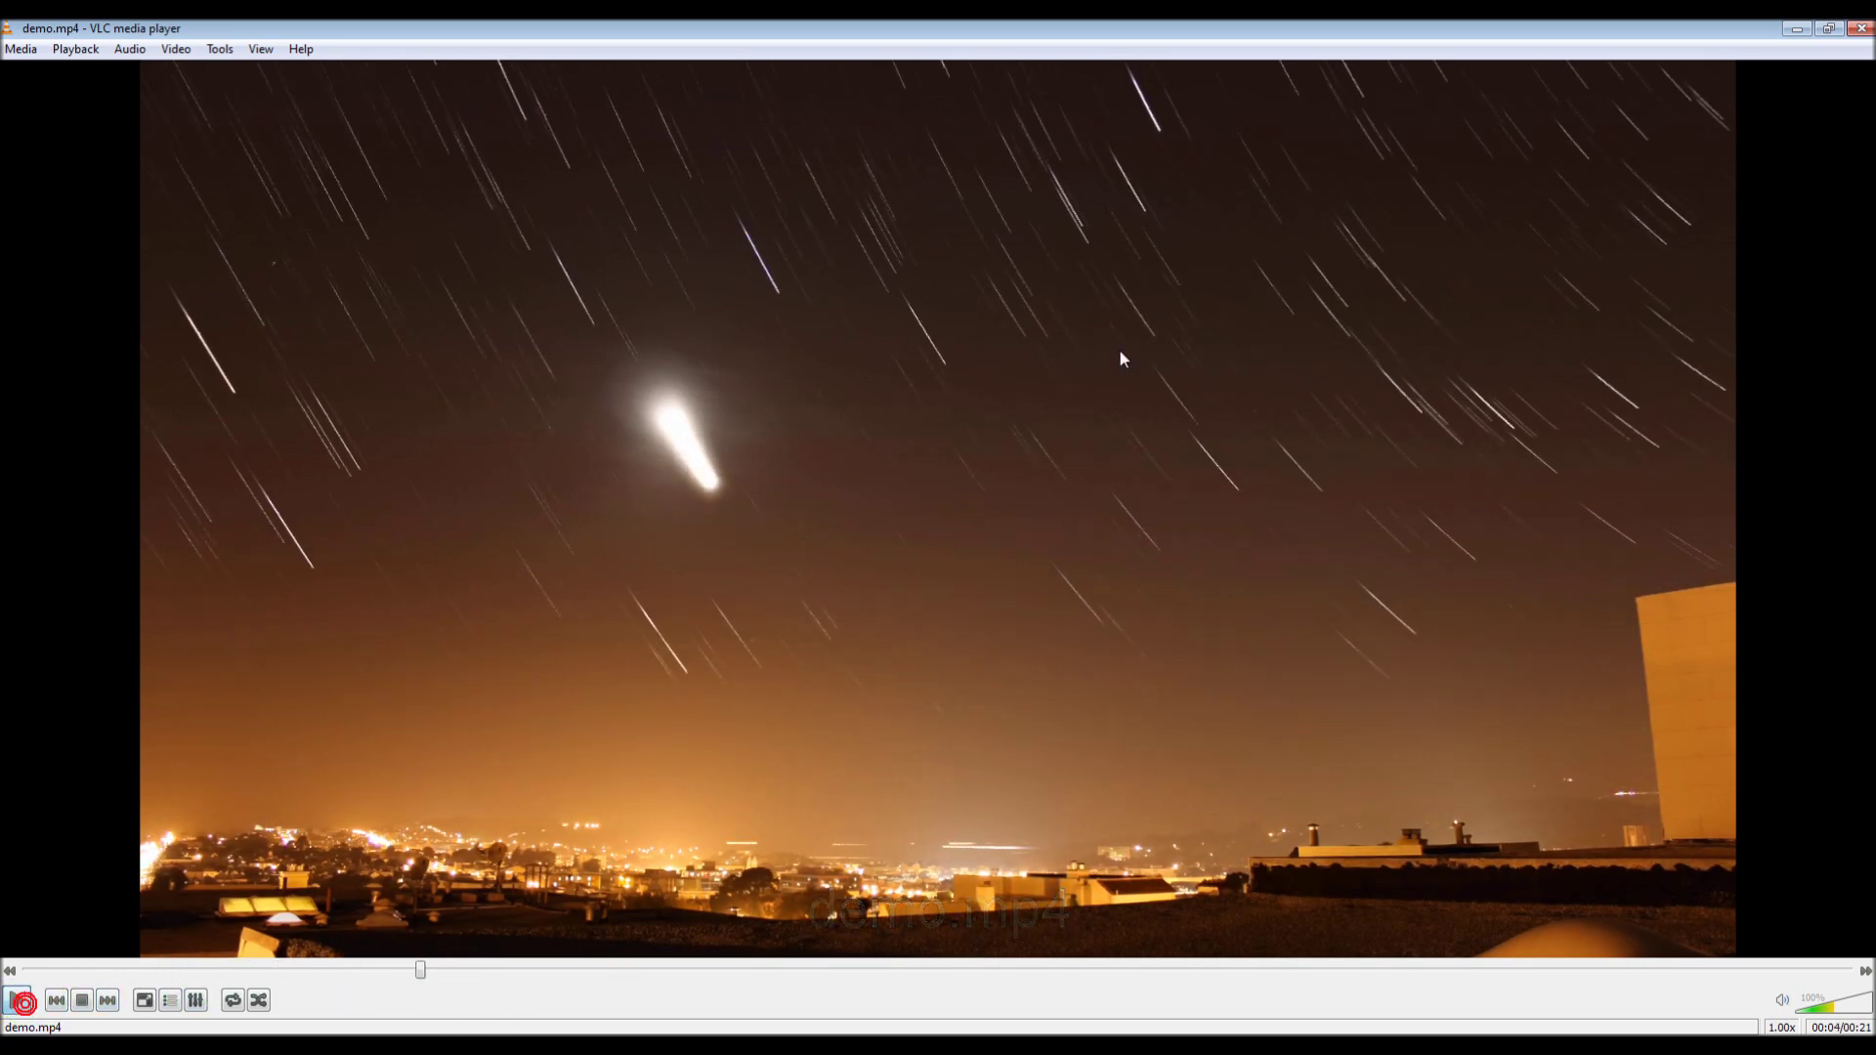
click(1860, 29)
click(913, 359)
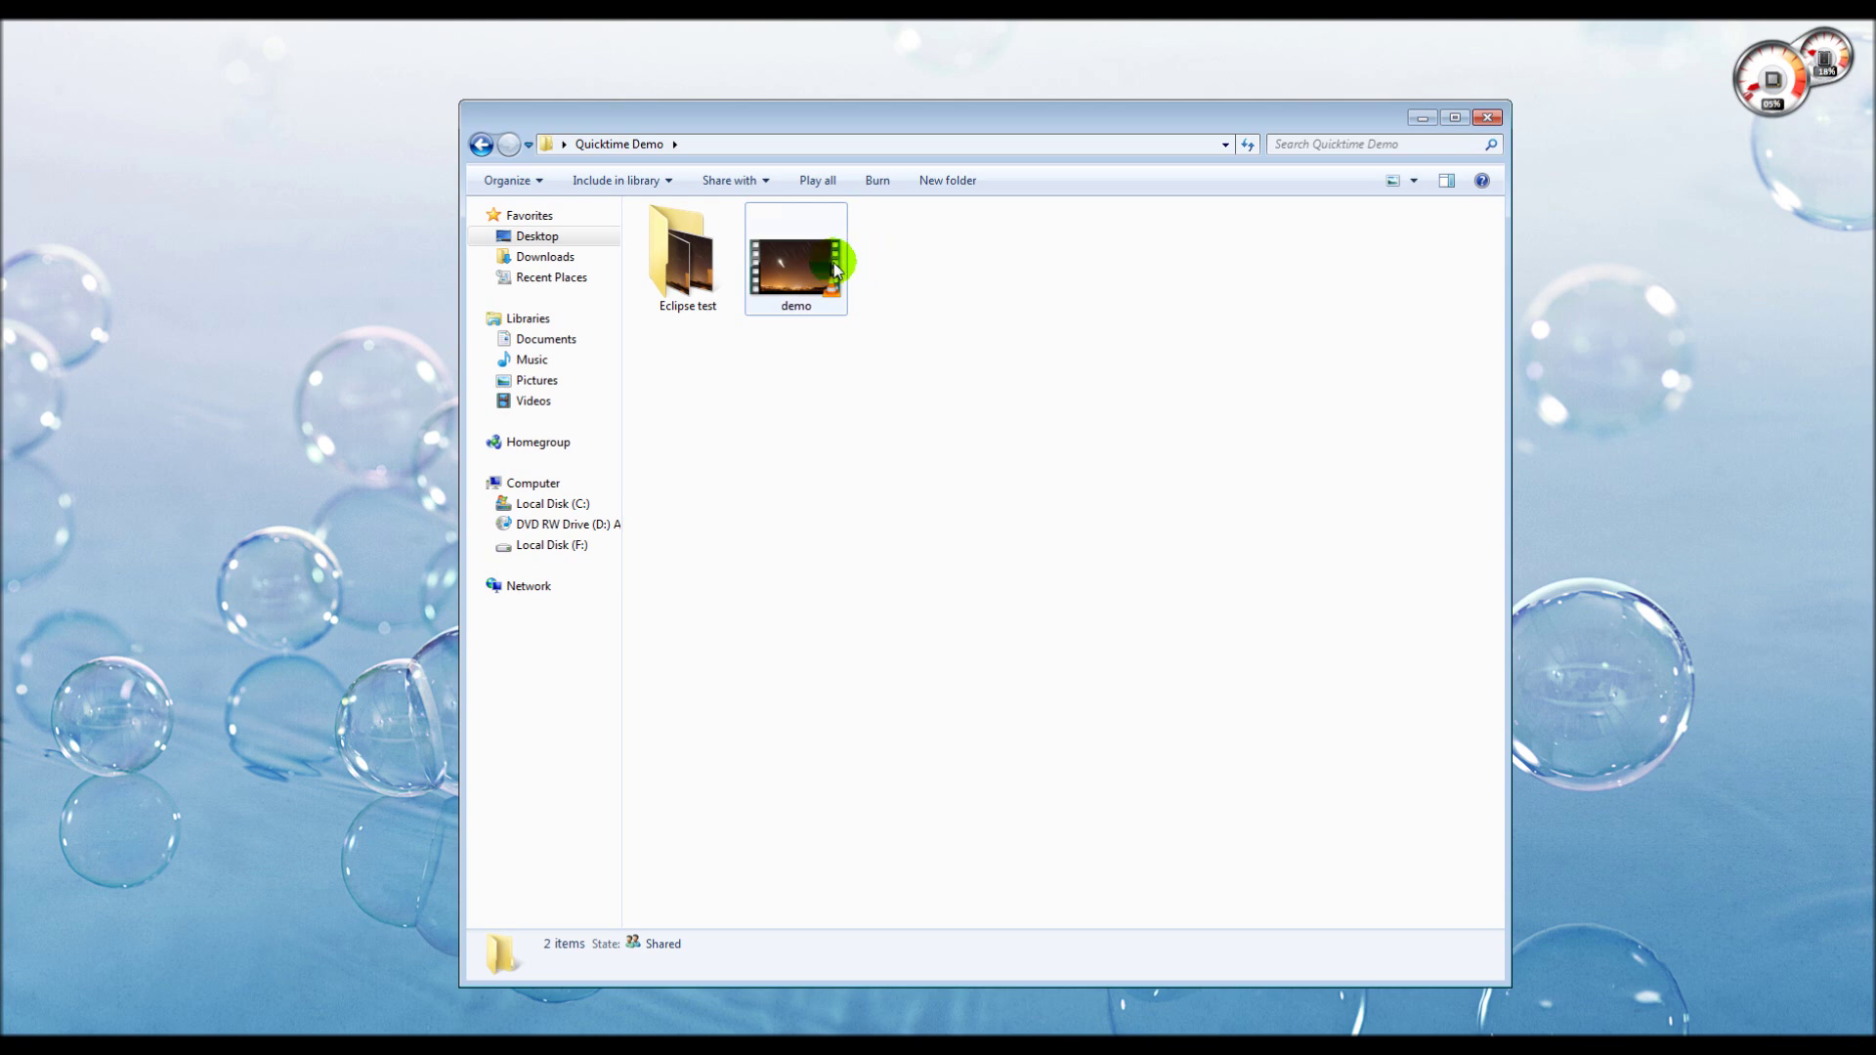
click(885, 253)
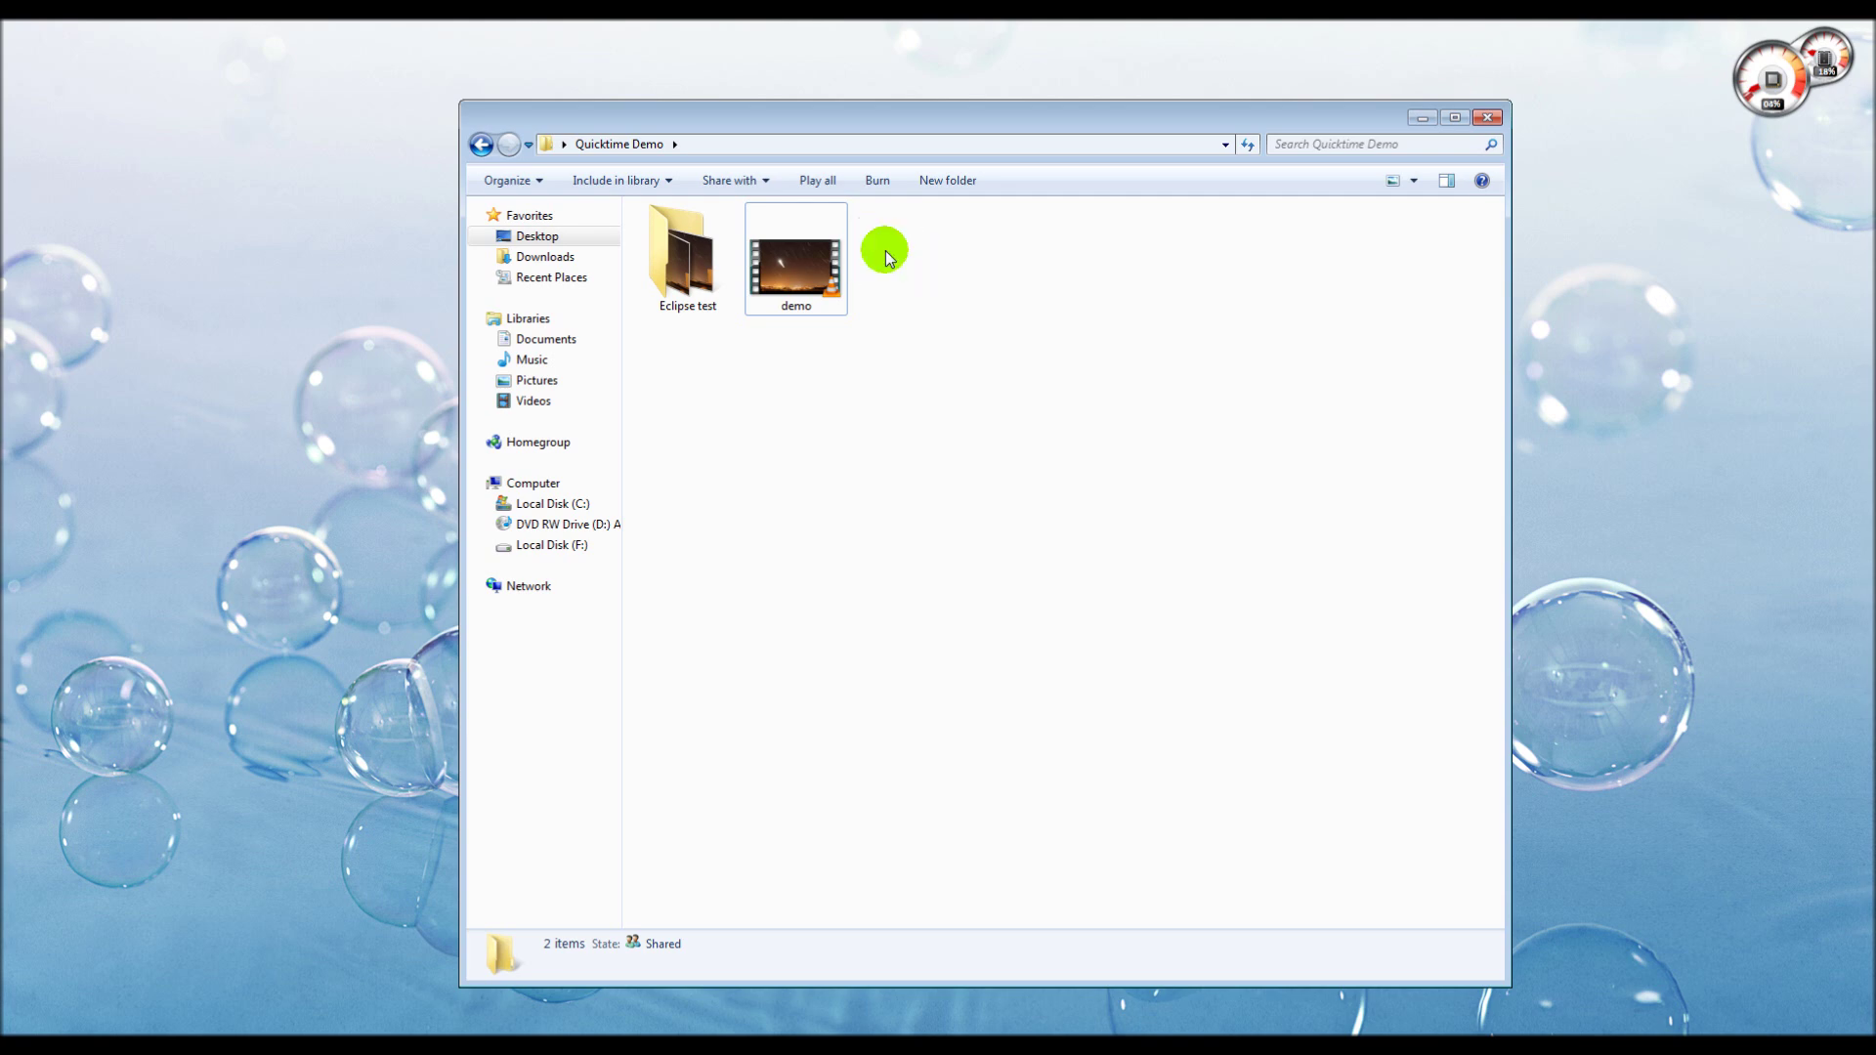